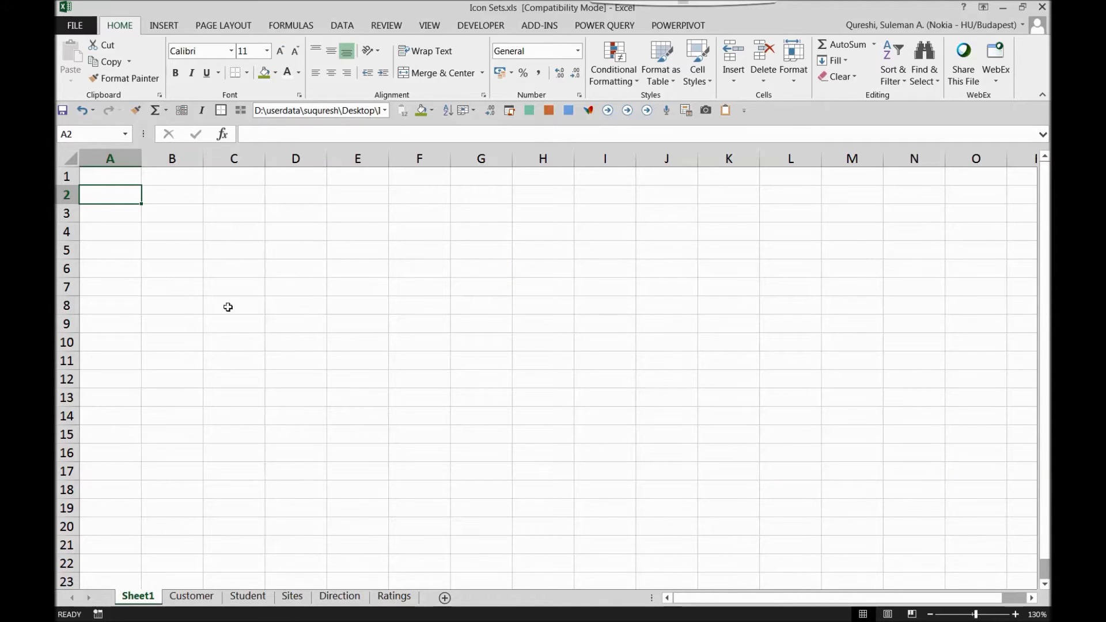
- Open the Customer sheet and review Customer 1–10's monthly amounts, including Customer 6's empty row
click(202, 592)
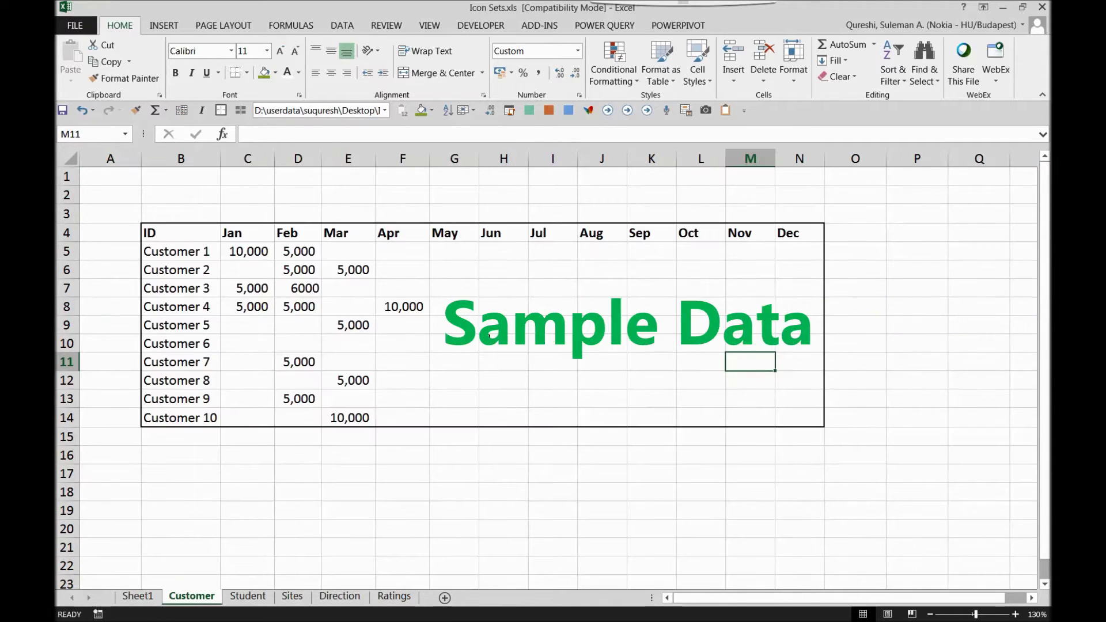
drag(247, 251, 425, 419)
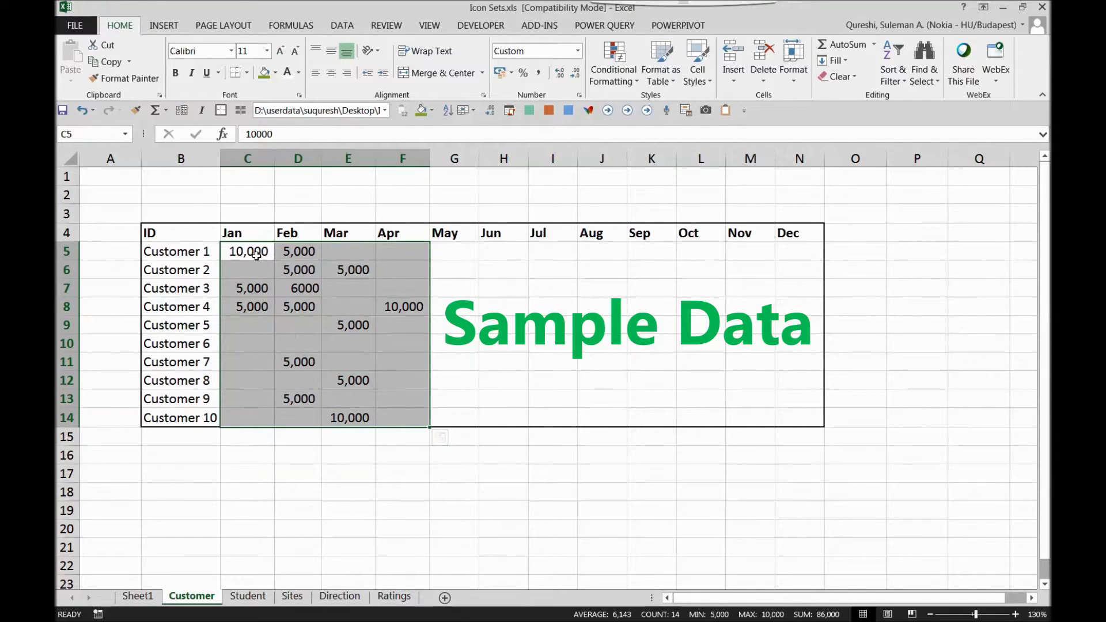
drag(256, 255, 403, 252)
click(254, 347)
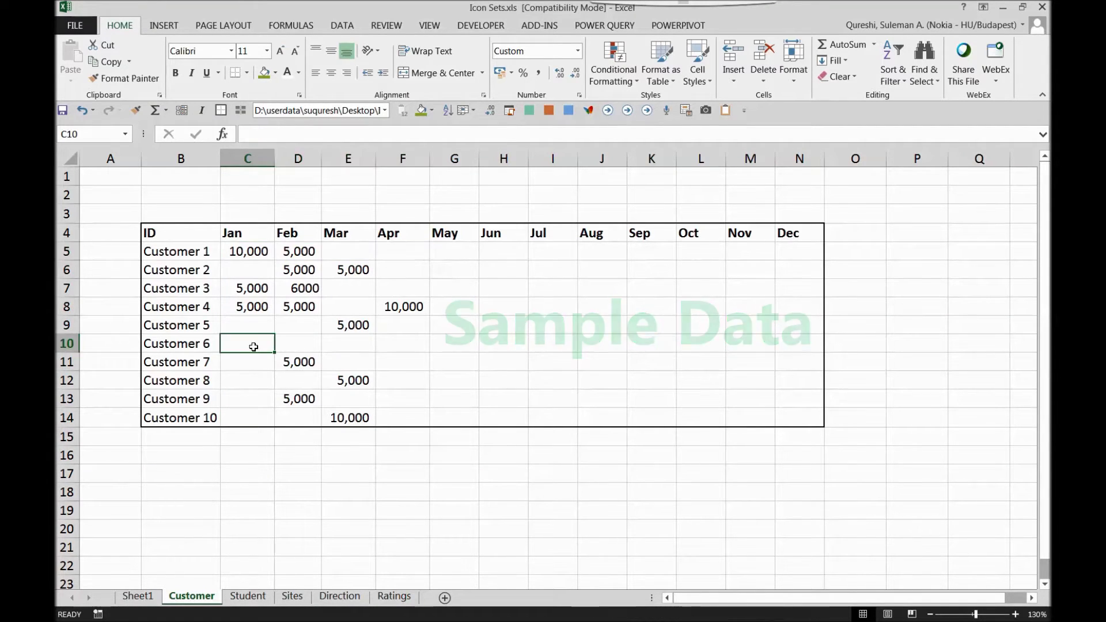
drag(253, 347, 407, 347)
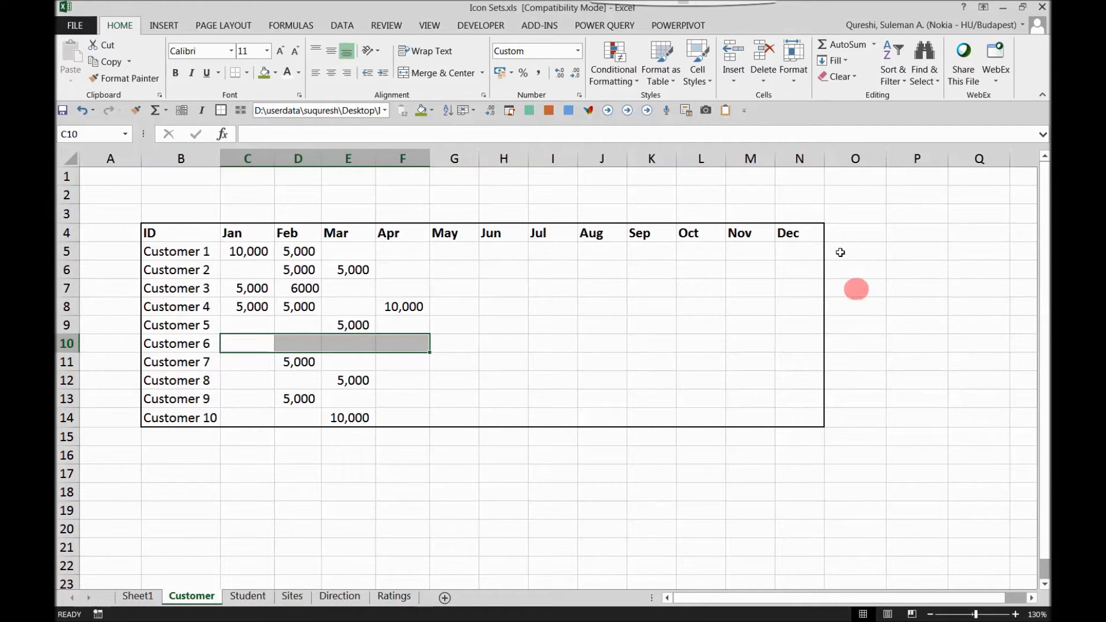
drag(844, 251, 834, 412)
click(857, 235)
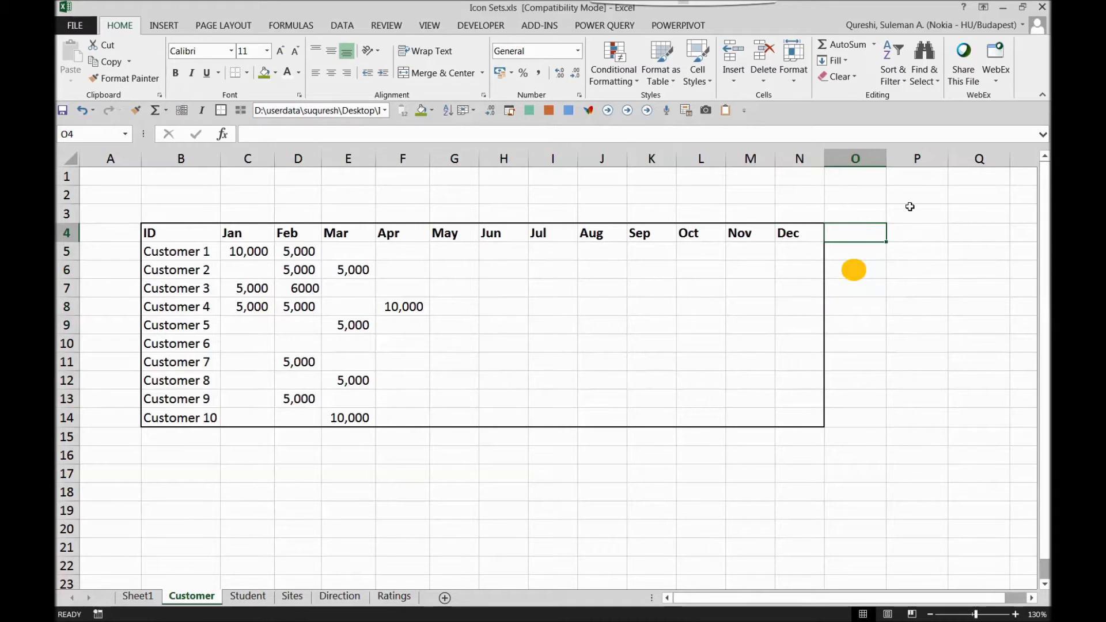
- Add a 'Total' header in O4 and fill =SUM(C5:N5) down to O14
text(Tot)
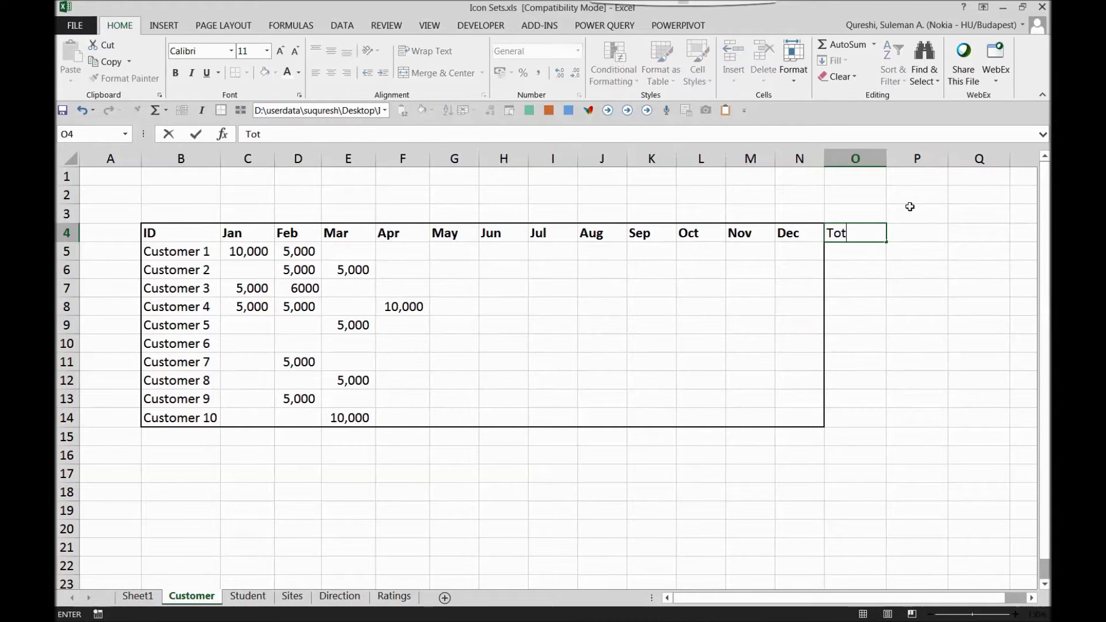
text(al)
key(Return)
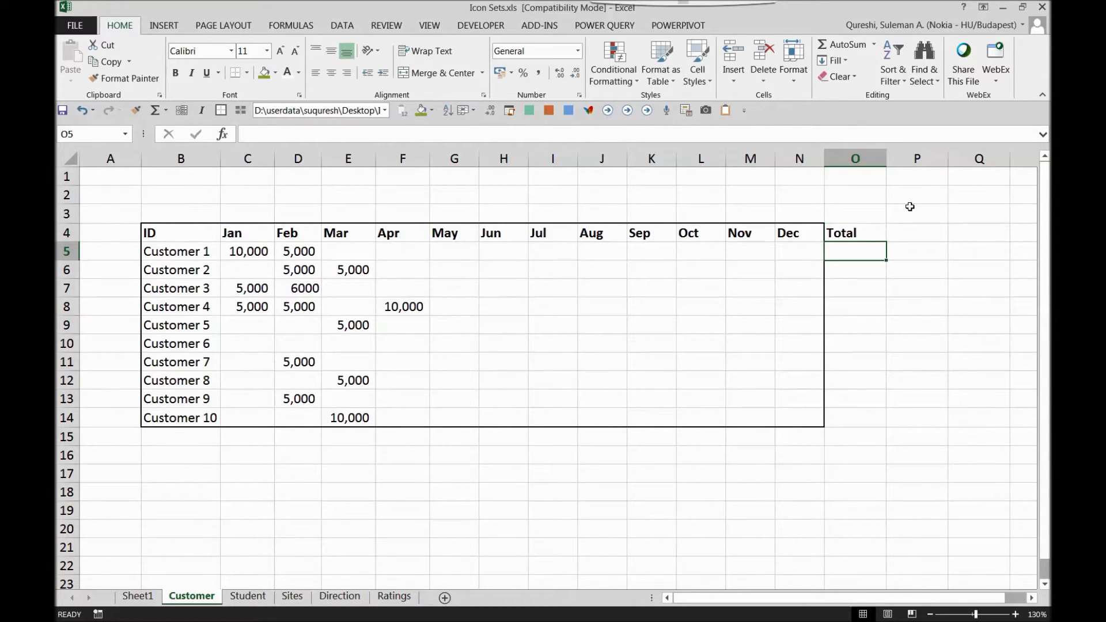
text(=sum)
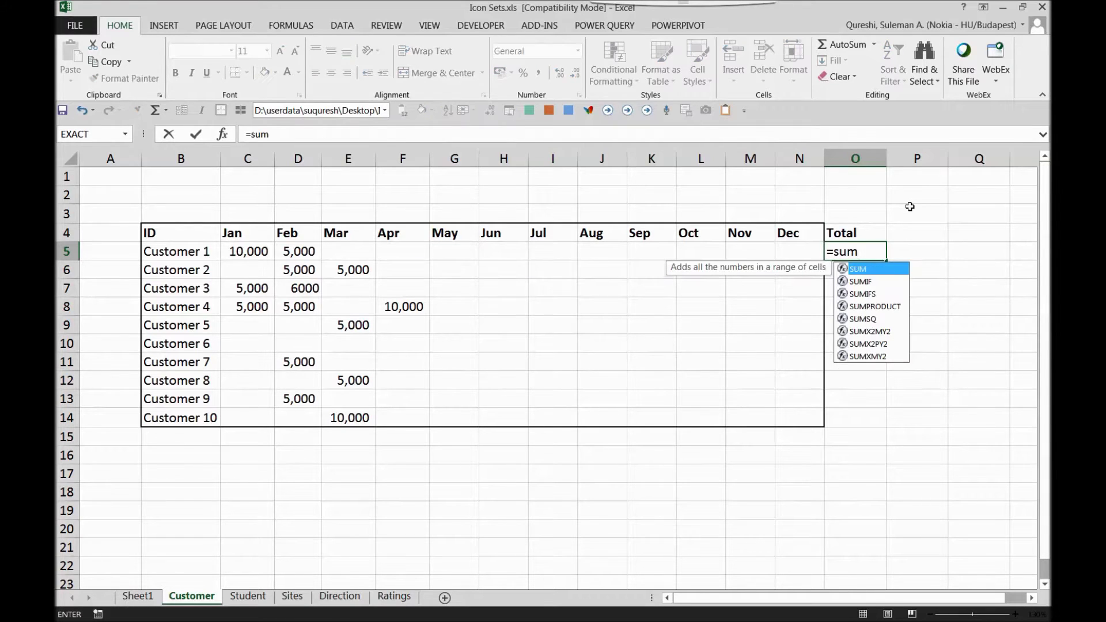
text(()
key(Left)
key(ctrl+shift+Left)
key(ctrl+shift+Left)
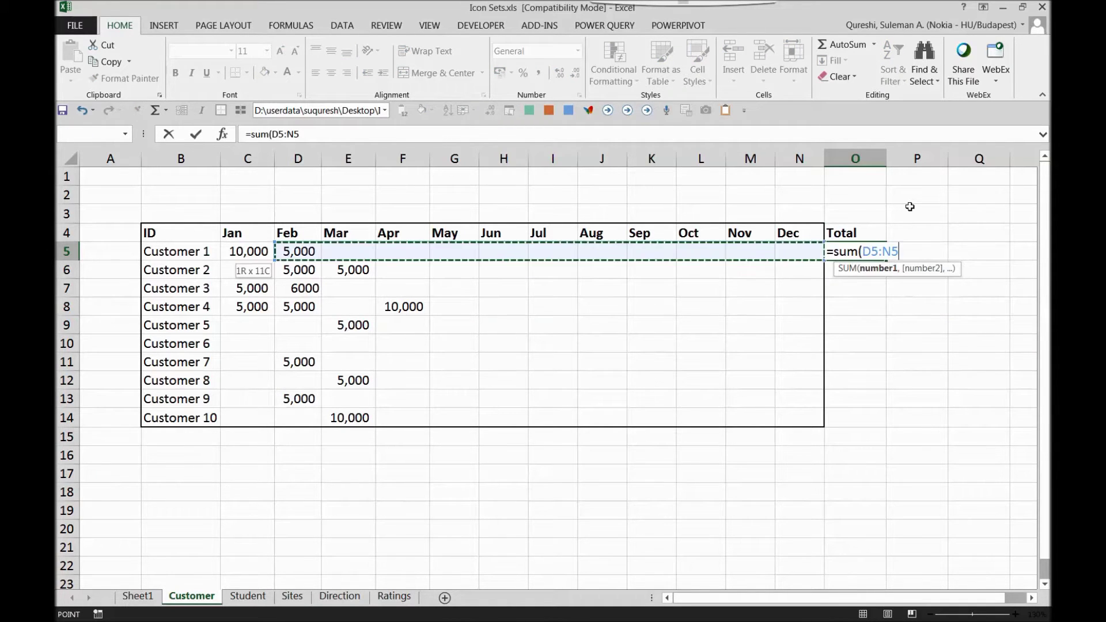
key(Return)
key(Up)
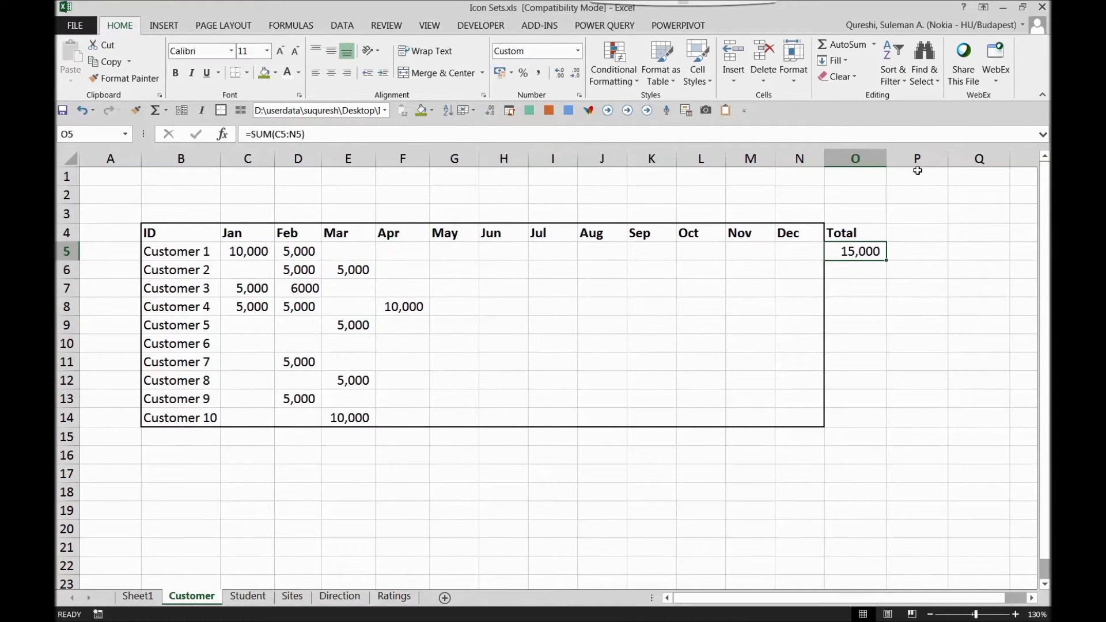
drag(885, 262, 890, 421)
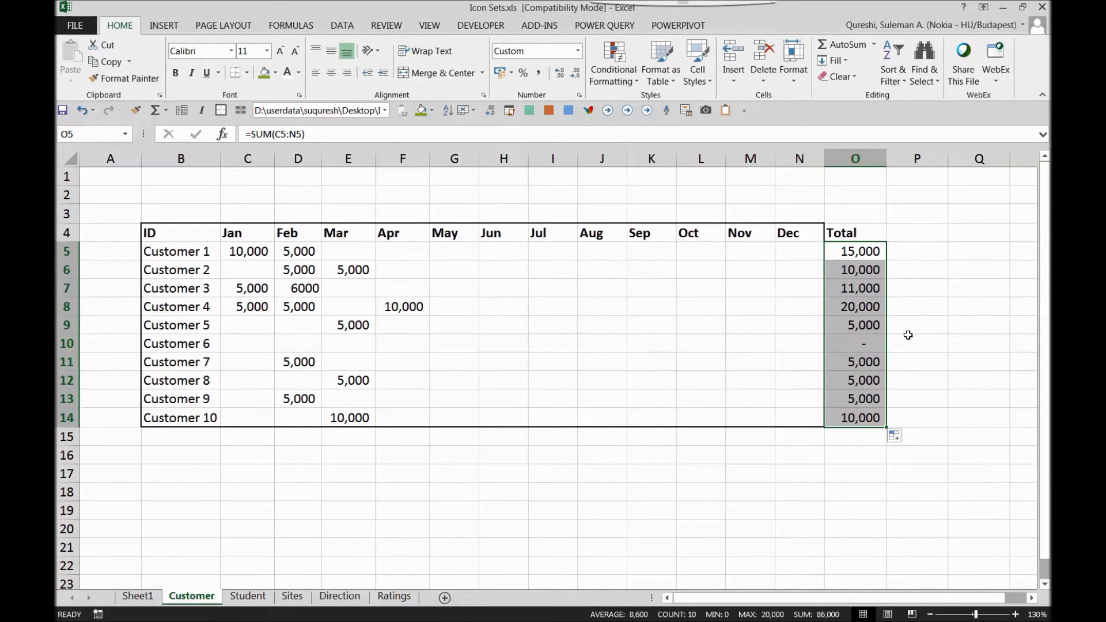
- Check the totals for Customers 4–6, then select all ten totals in O5:O14
drag(862, 348, 575, 346)
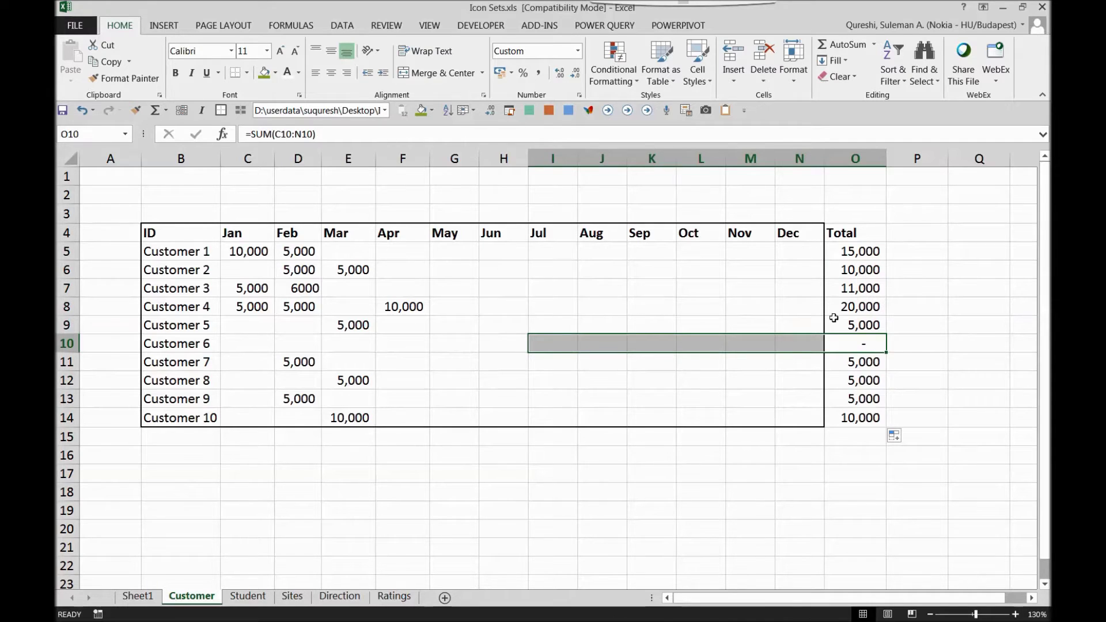
click(855, 326)
drag(855, 326, 741, 321)
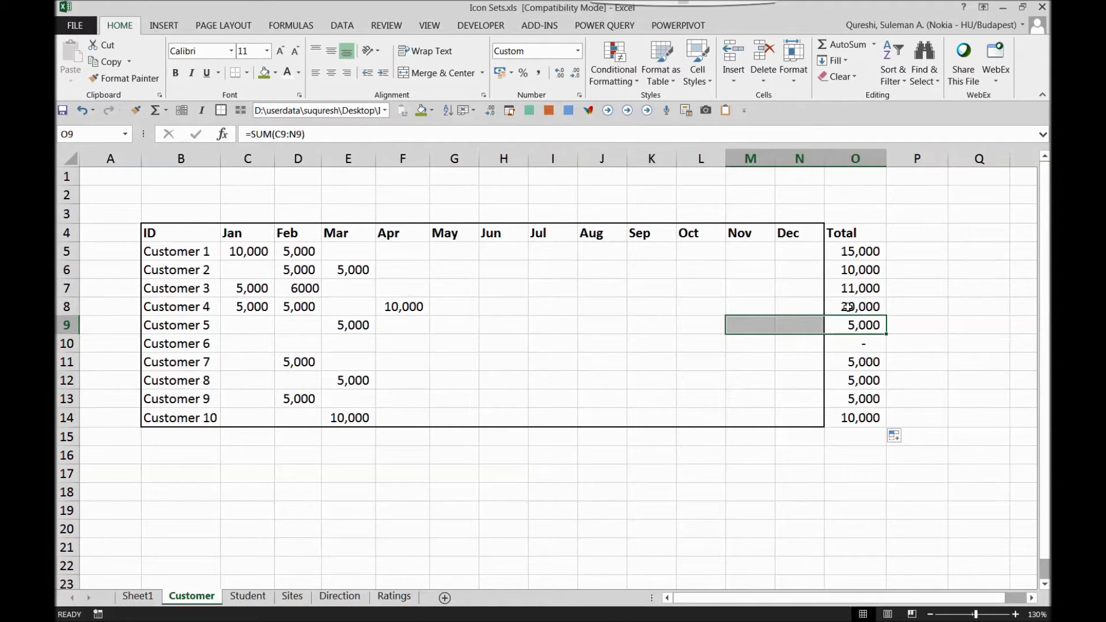
drag(846, 310, 730, 294)
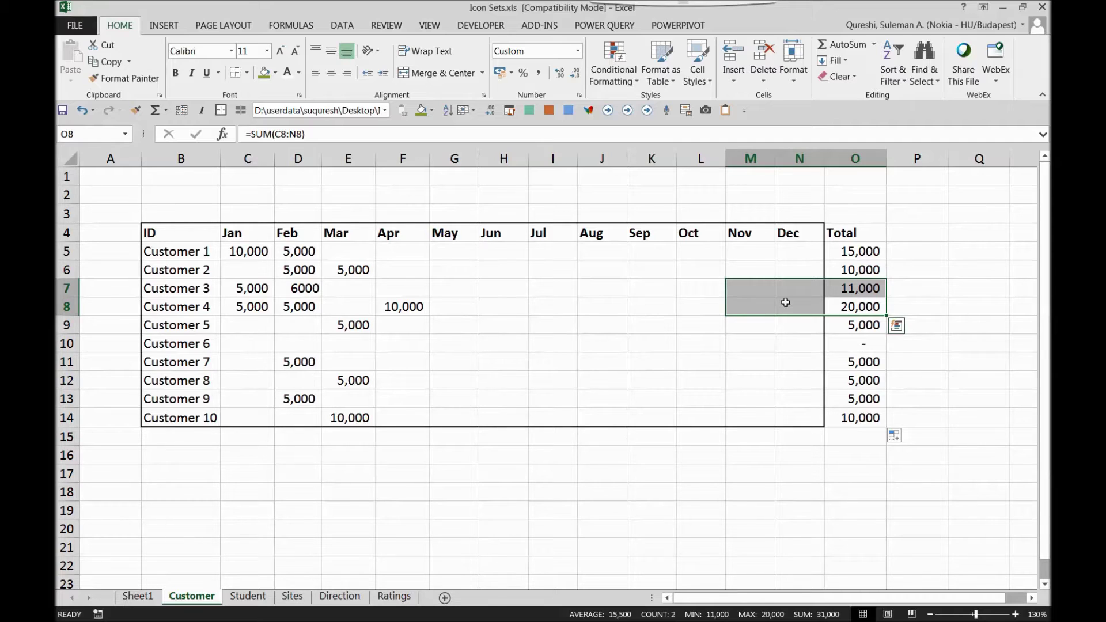
drag(844, 253, 847, 418)
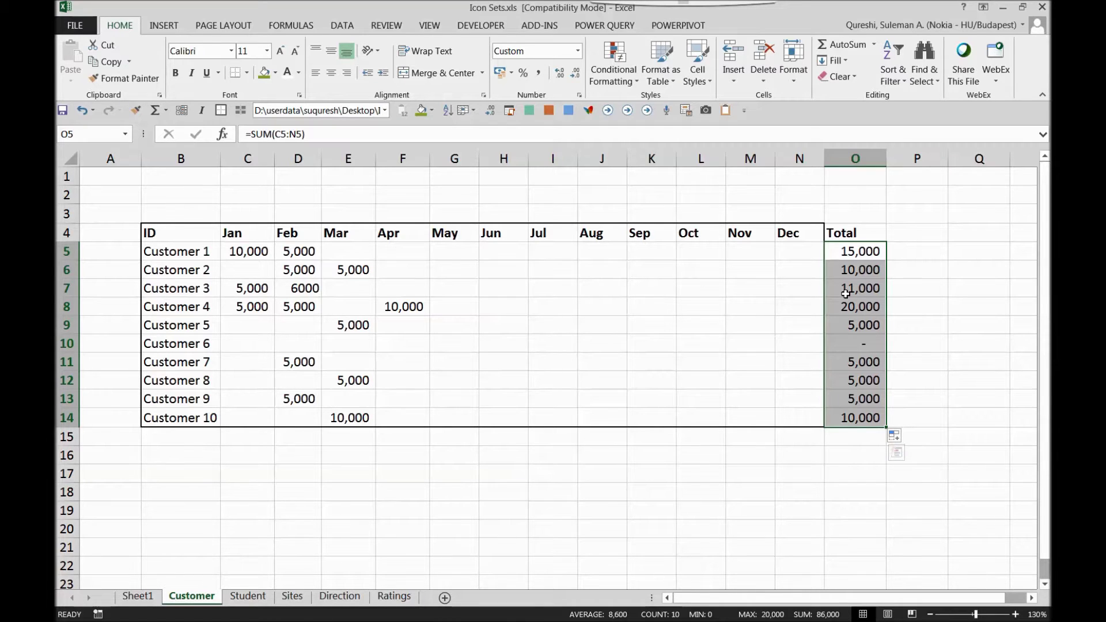
- Apply the 3 Traffic Lights icon set to O5:O14 and autofit column O to show every total
click(618, 77)
mouse_move(644, 236)
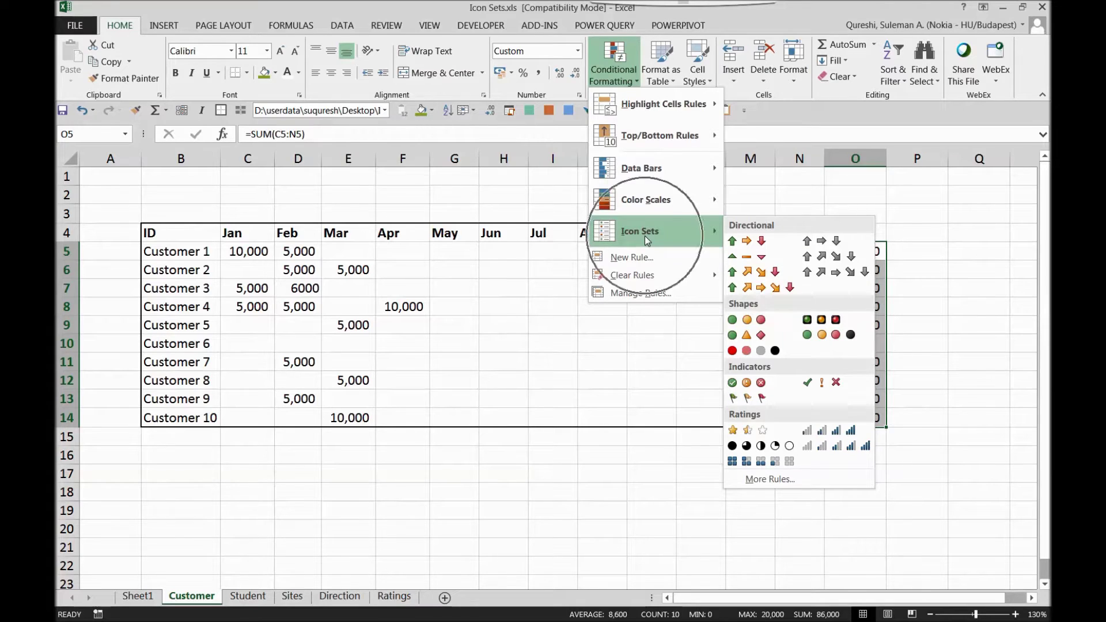
click(761, 320)
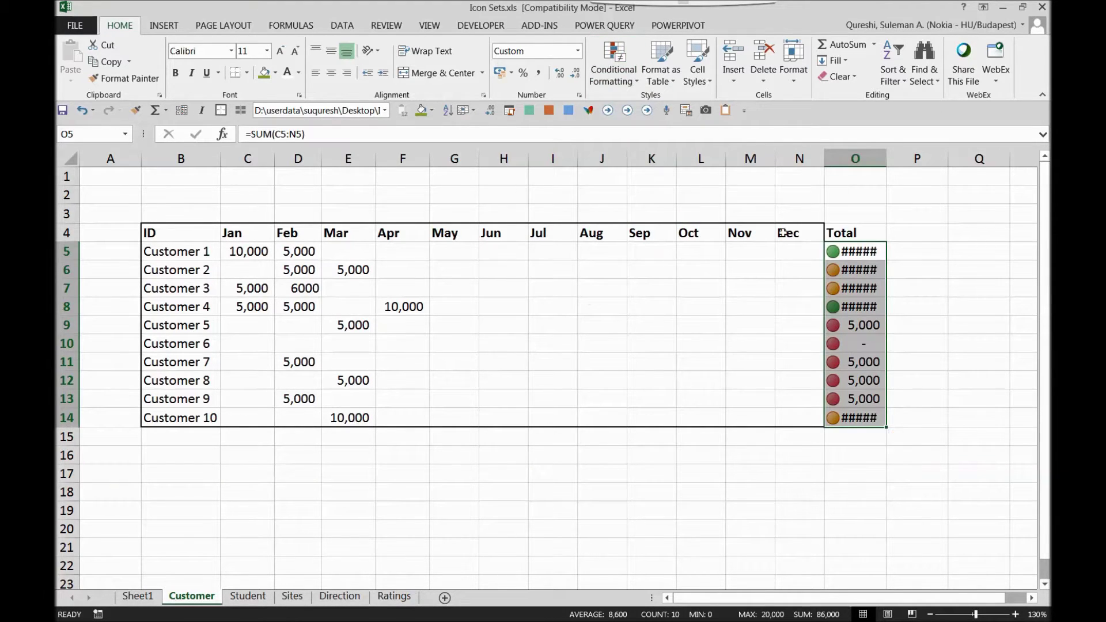
double_click(887, 159)
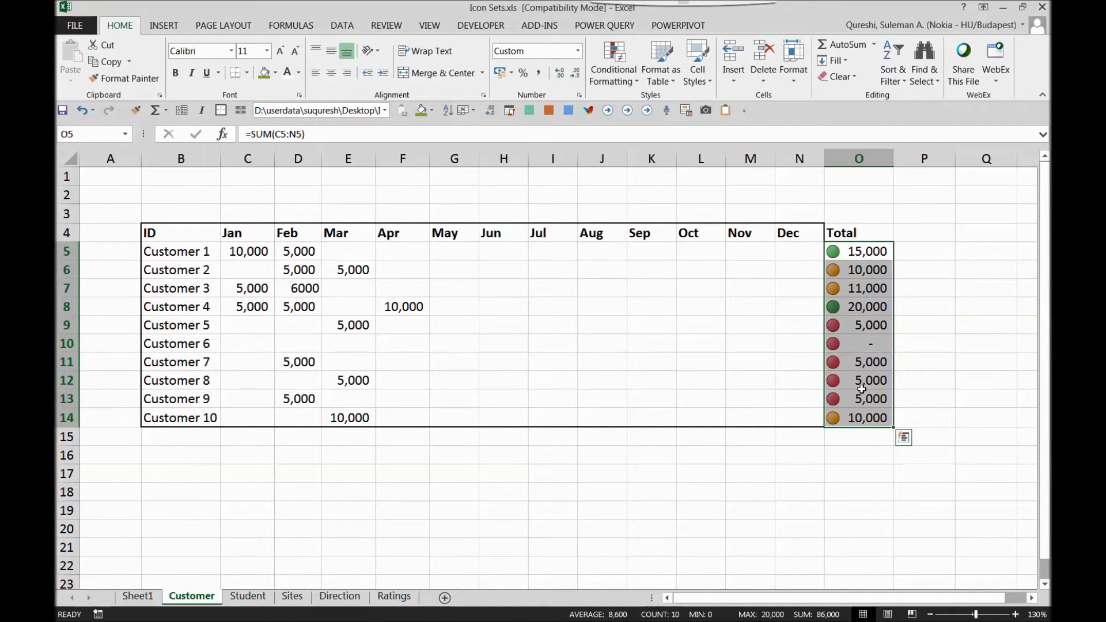
drag(869, 252, 863, 417)
- Open the Total column's icon set rule for editing from Manage Rules
click(605, 86)
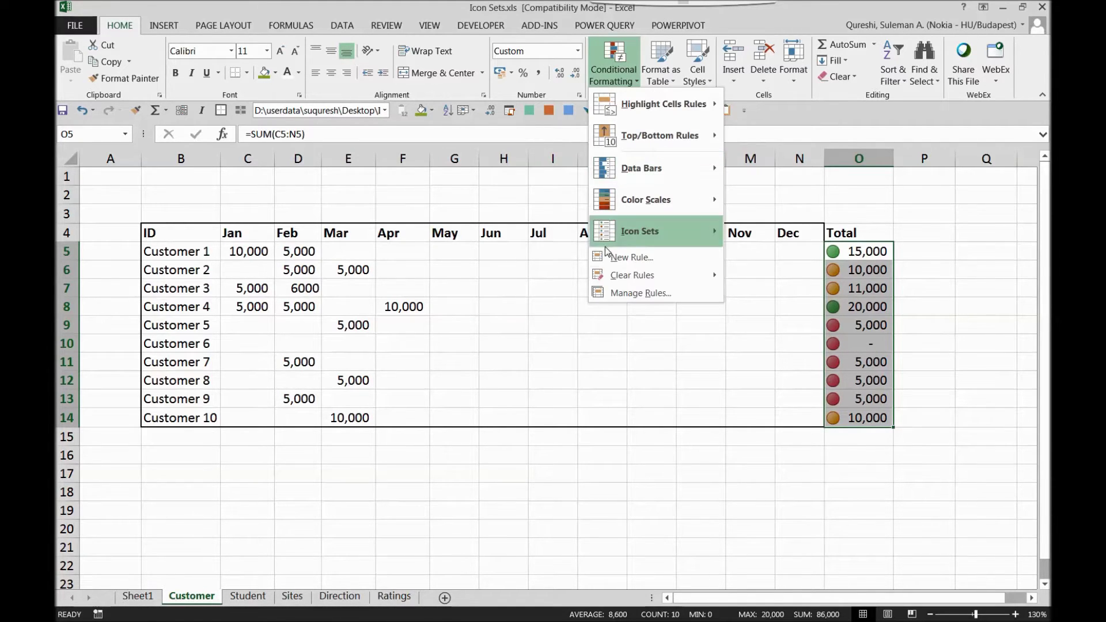
click(666, 291)
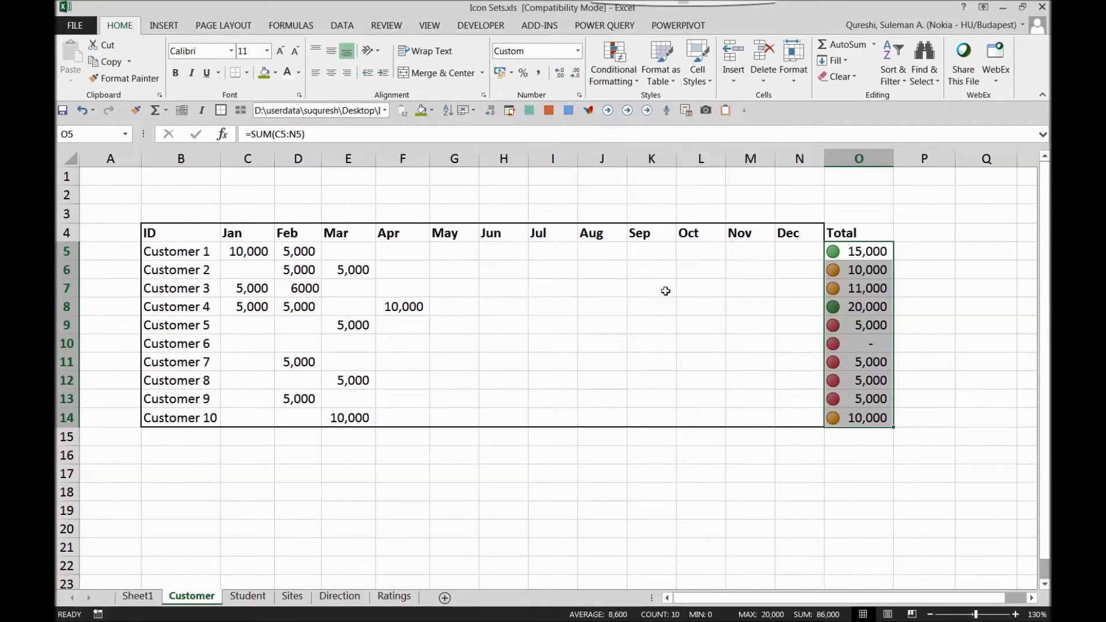
click(480, 271)
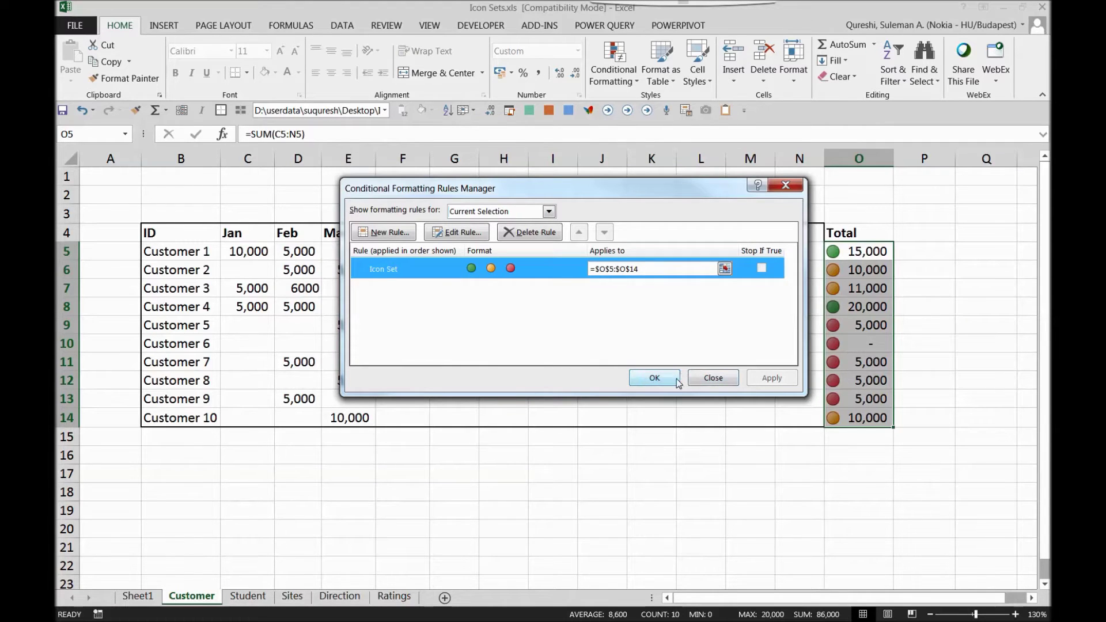
click(463, 233)
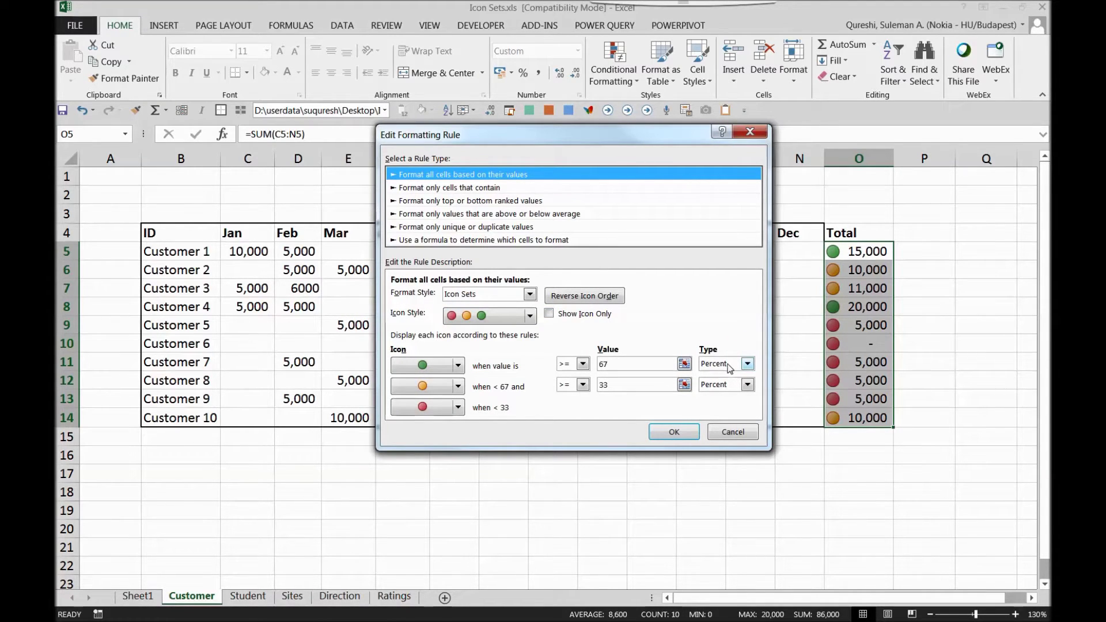
- Set the green threshold to Number 10000 and amber to Number 5000, then apply the rule
click(730, 368)
click(721, 376)
click(725, 385)
click(725, 397)
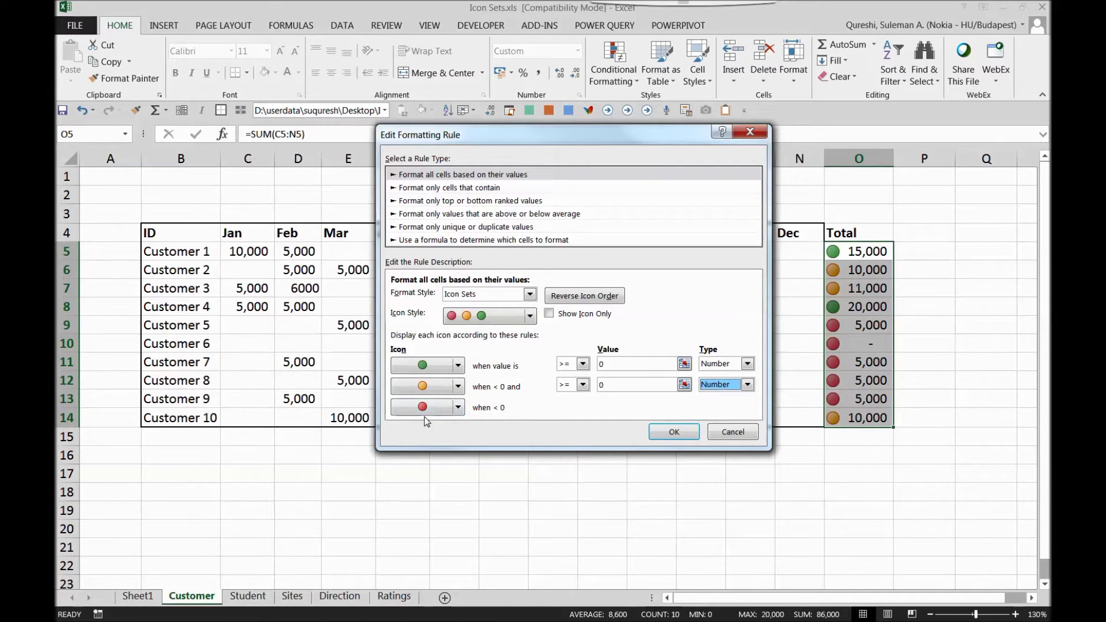
click(602, 385)
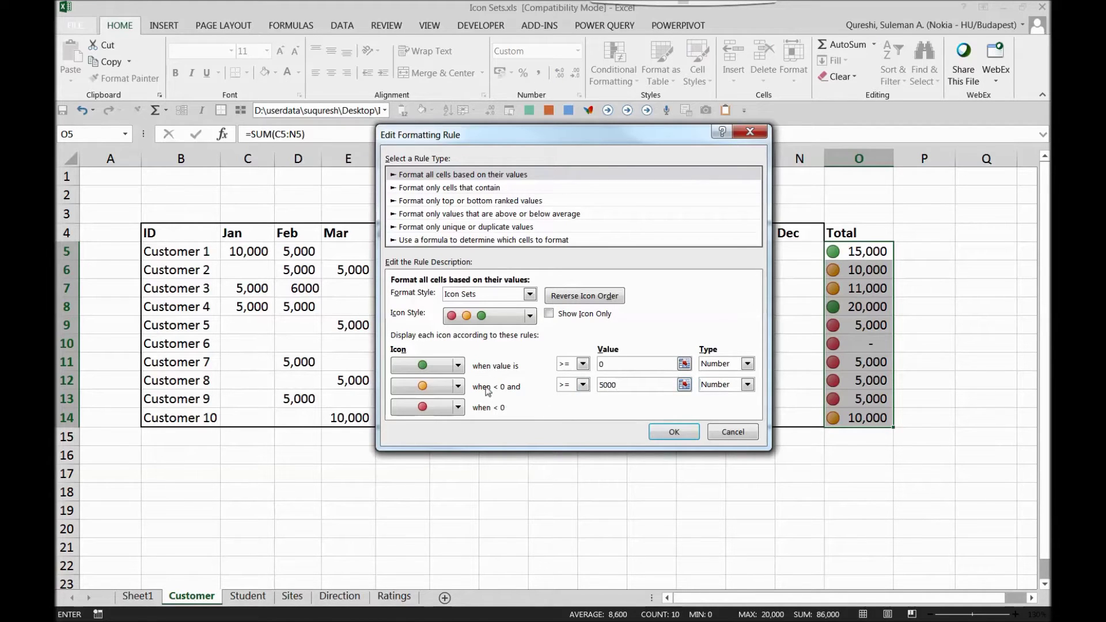
double_click(605, 364)
text(10000)
click(691, 436)
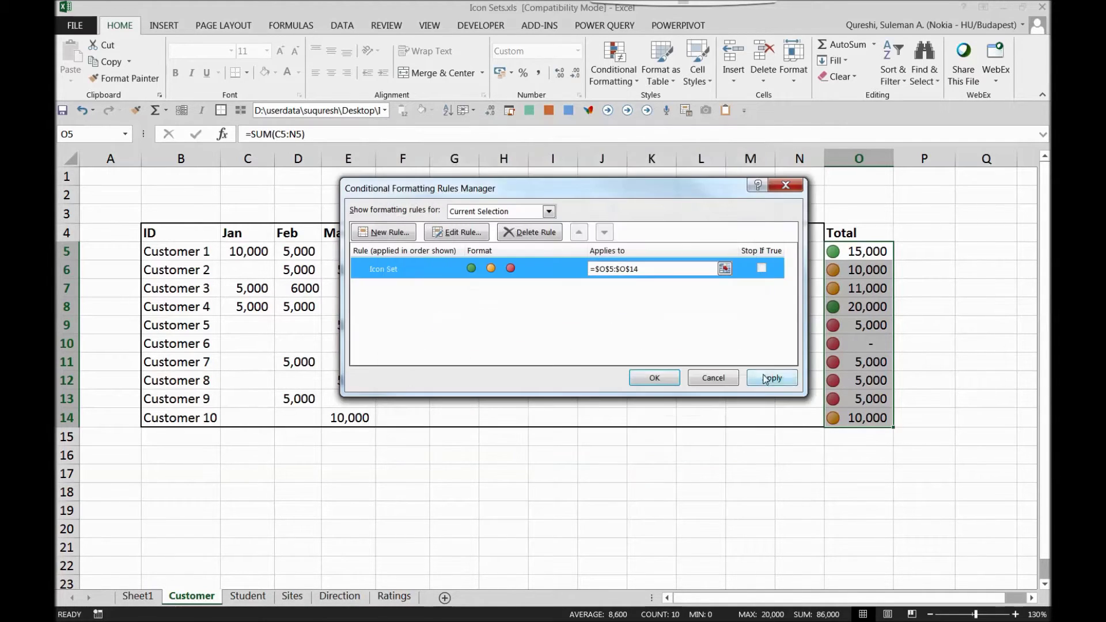
click(660, 378)
click(743, 455)
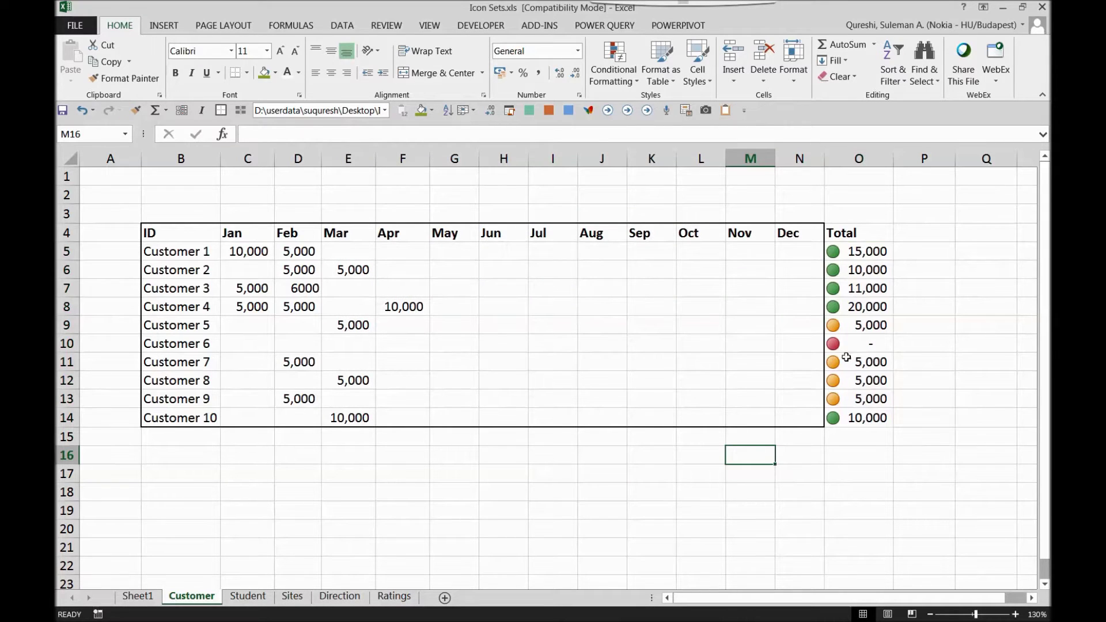
drag(840, 348, 600, 344)
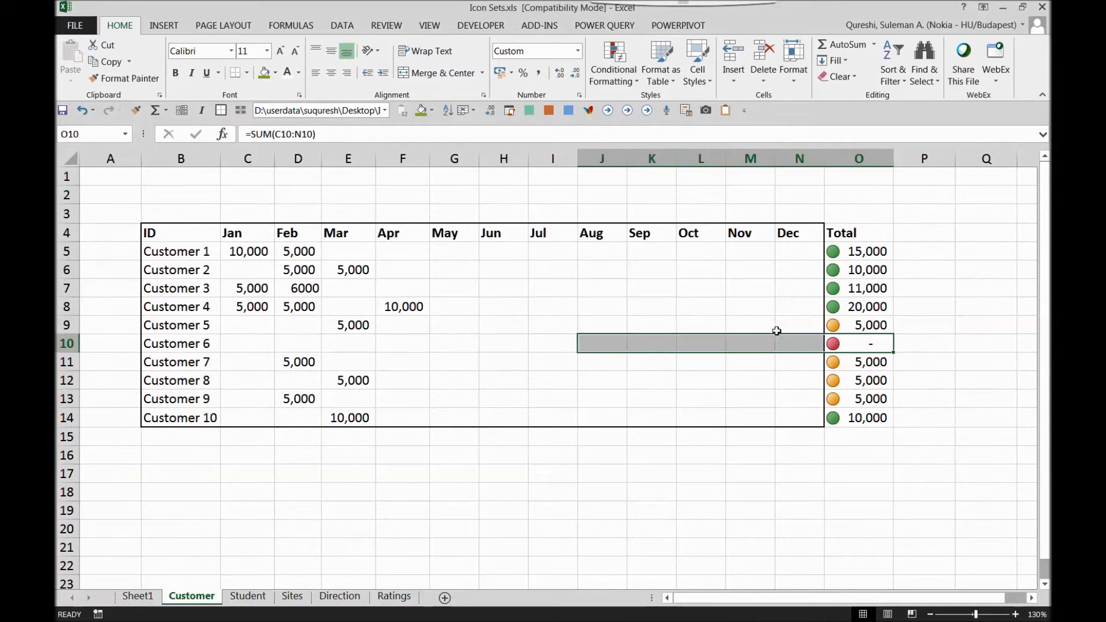
- Review the green and amber totals by row, then reselect O5:O14
click(831, 328)
drag(831, 329, 621, 328)
drag(826, 362, 721, 400)
drag(839, 307, 801, 254)
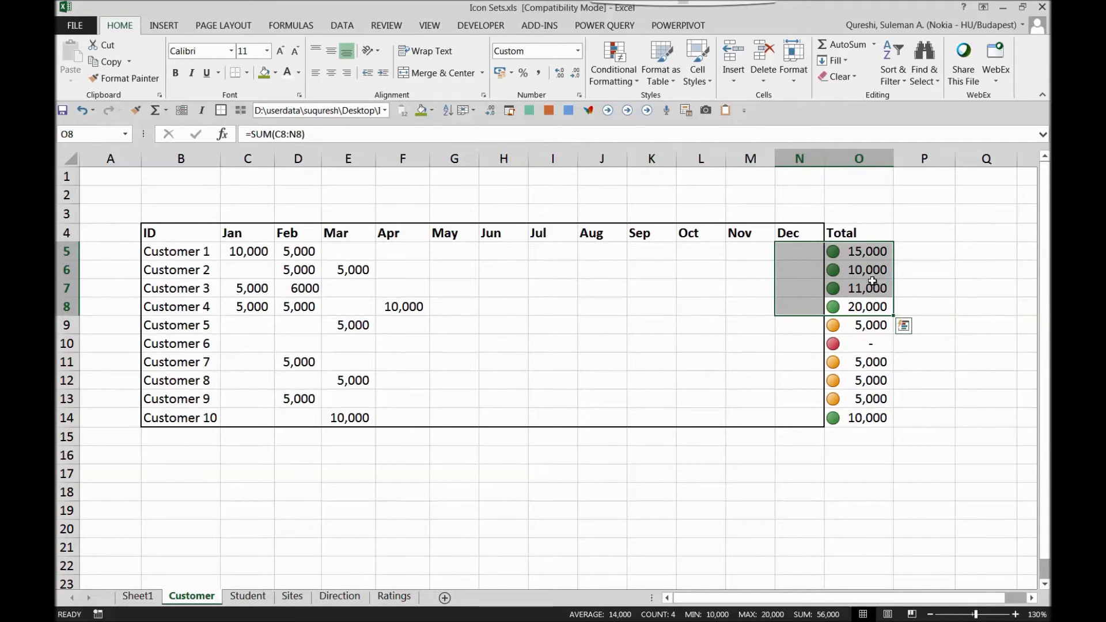
click(868, 259)
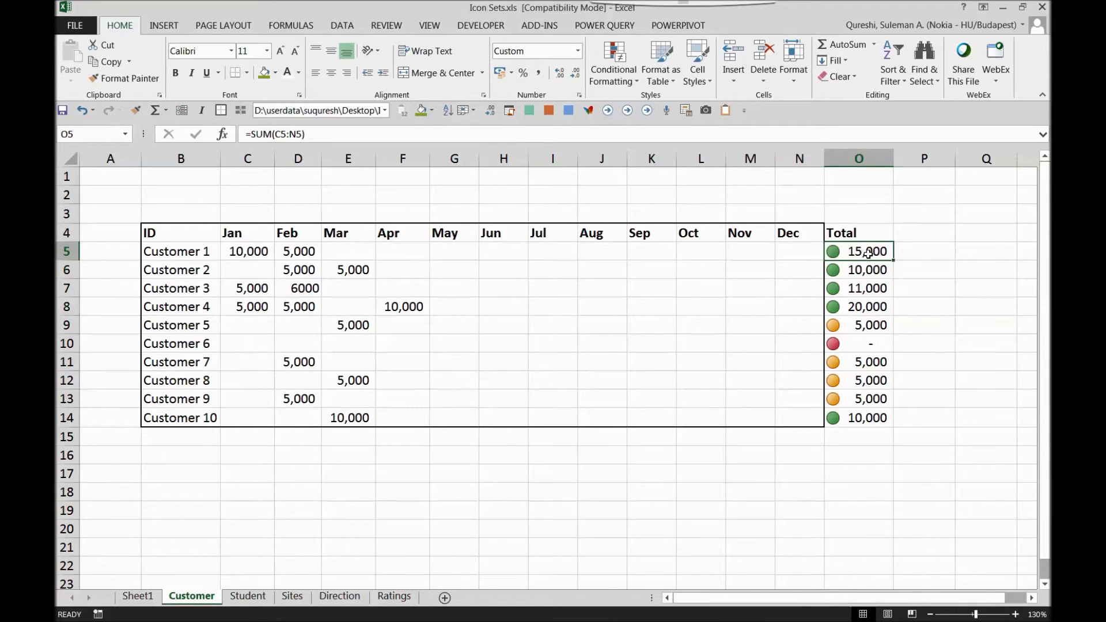
drag(884, 257, 867, 418)
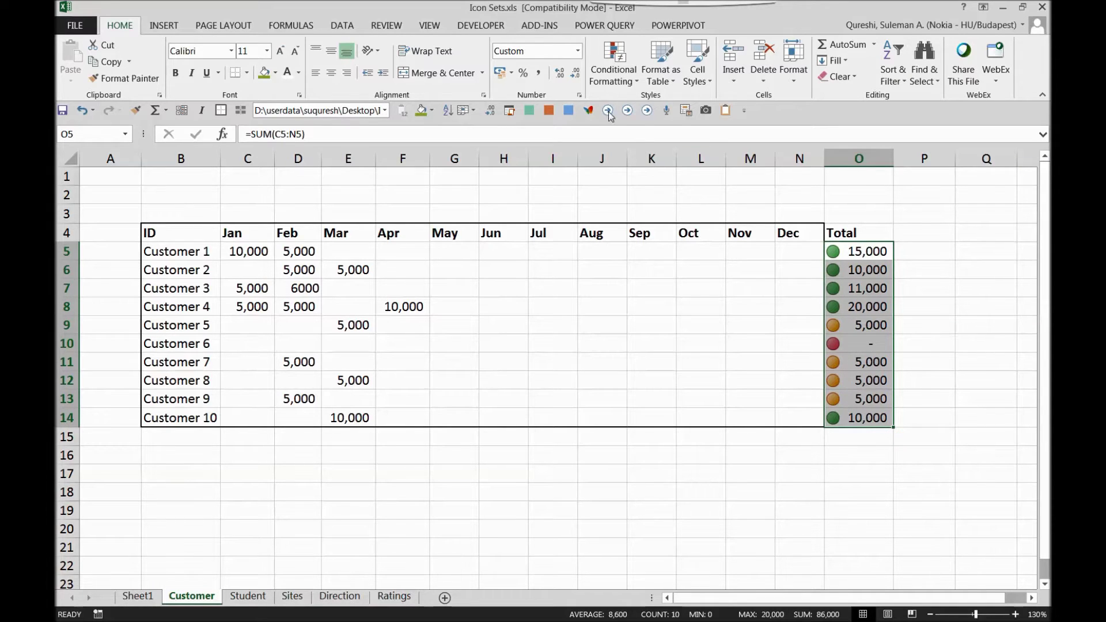
- Turn on Show Icon Only in the Total column's icon set rule
click(614, 67)
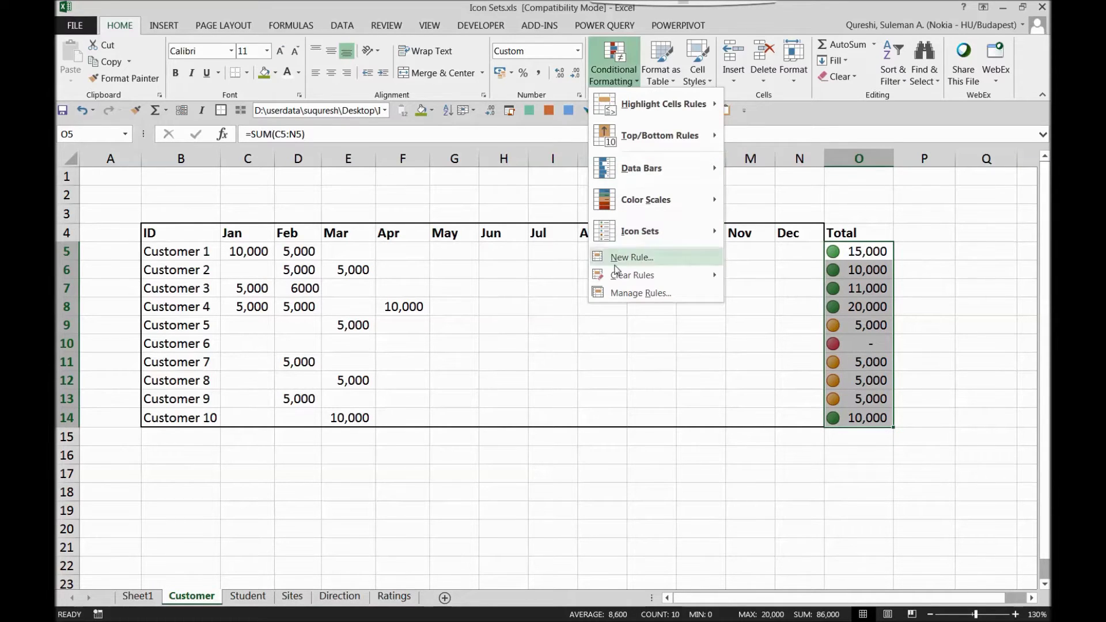
click(620, 295)
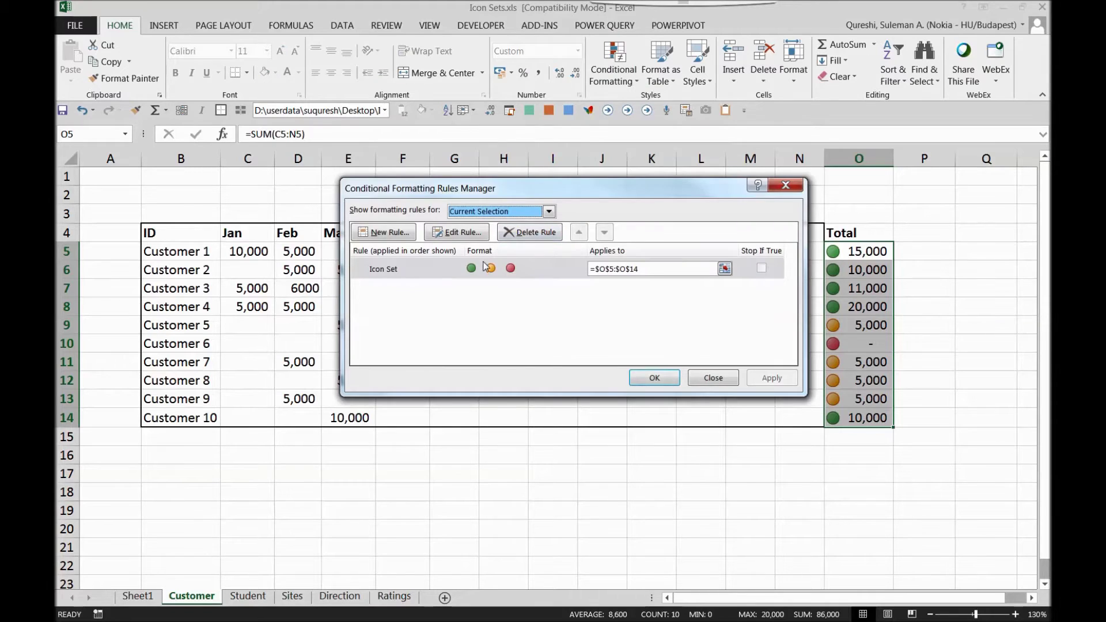
double_click(484, 266)
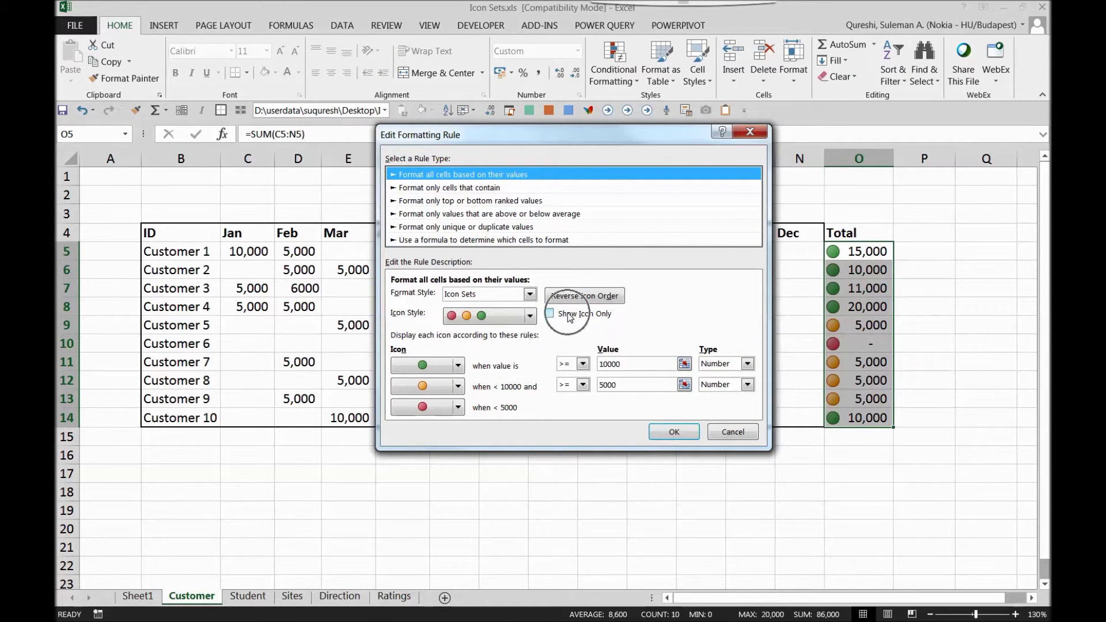
click(568, 315)
click(679, 432)
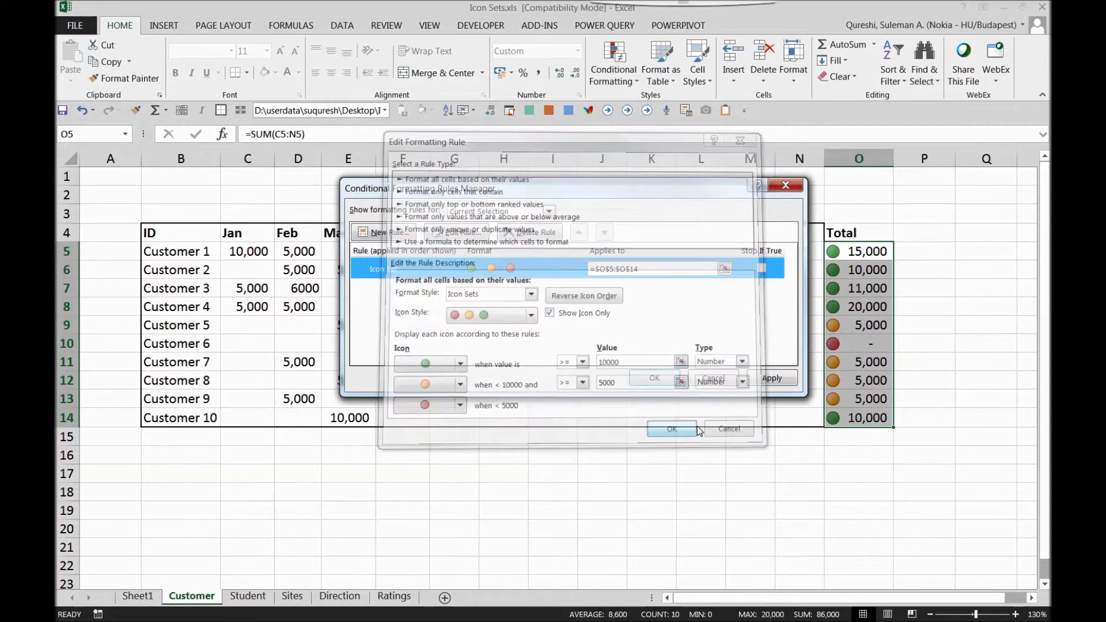
click(772, 378)
click(654, 378)
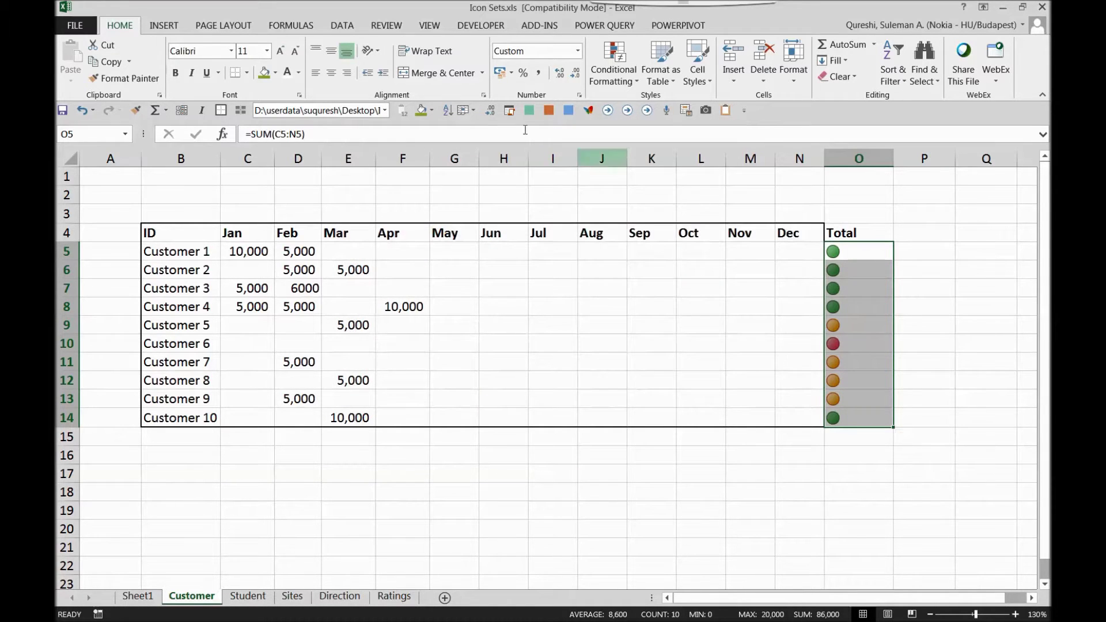
- Centre the icons in O5:O14 and check the individual totals
click(346, 74)
click(331, 73)
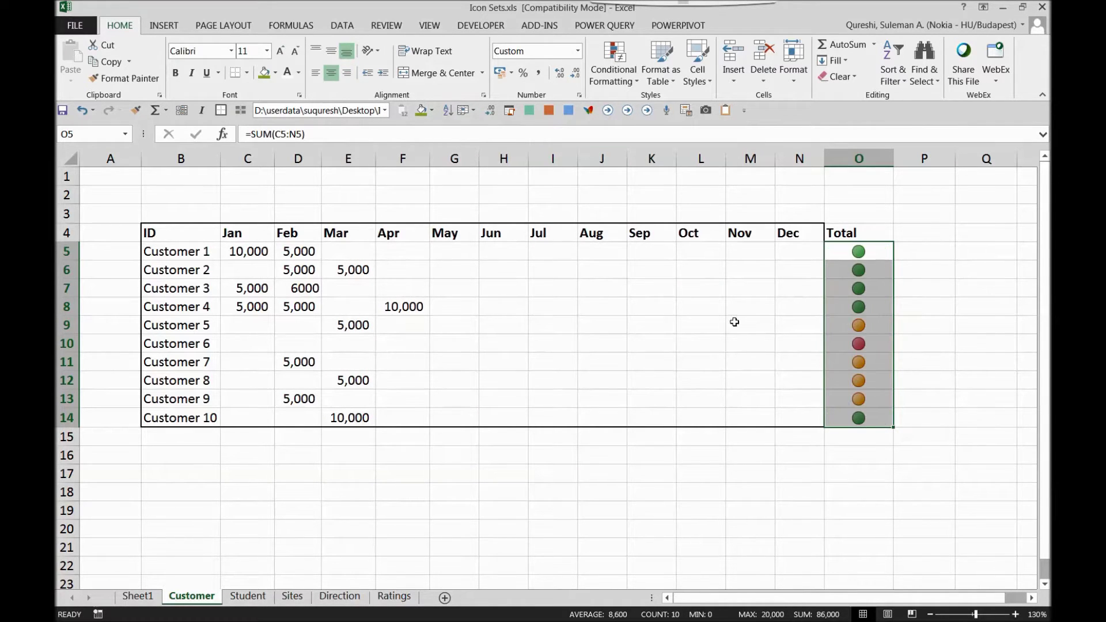
click(860, 220)
click(857, 232)
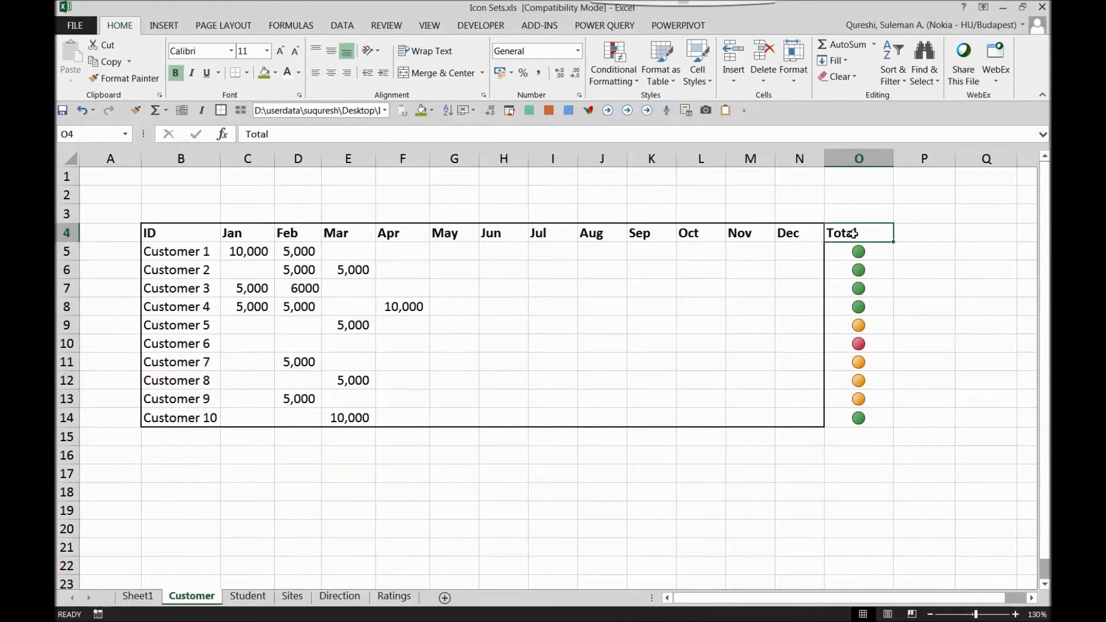
drag(857, 253, 853, 306)
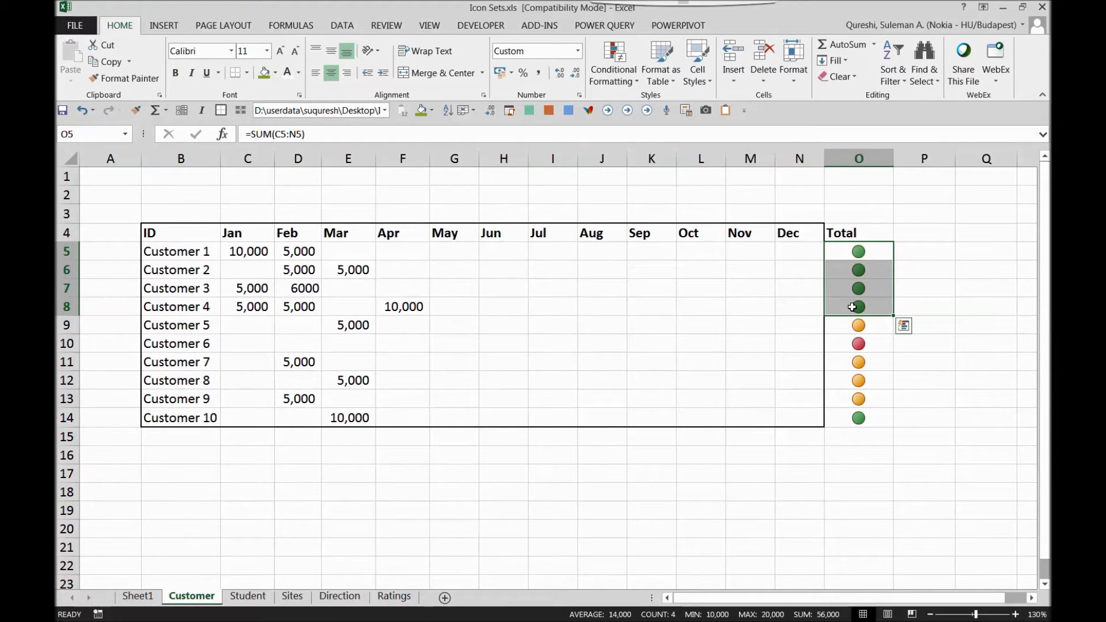
click(862, 321)
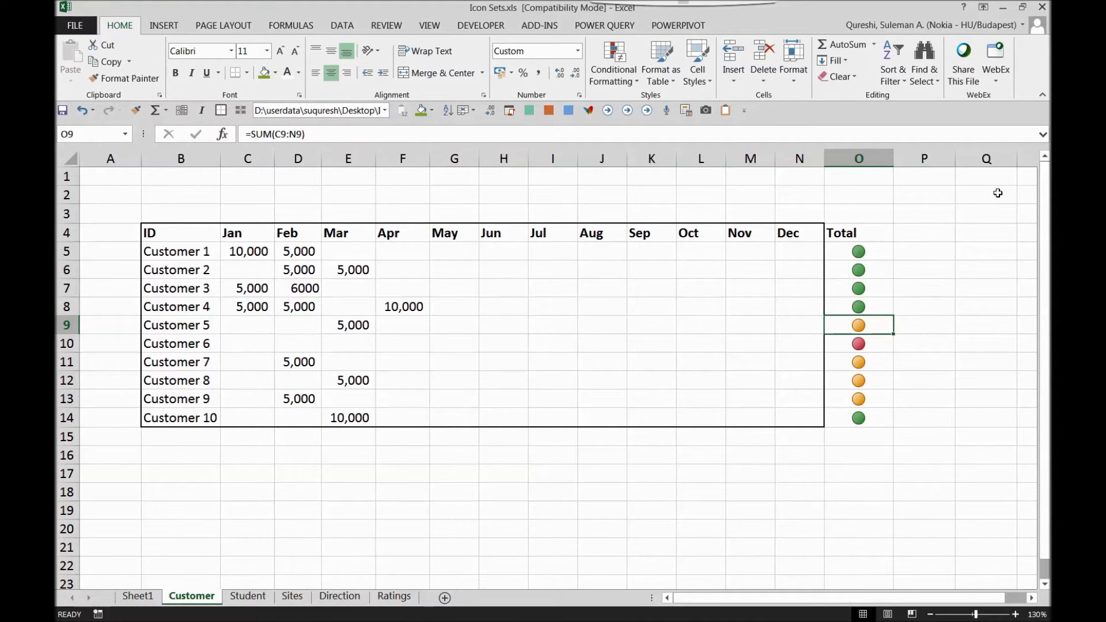
click(866, 345)
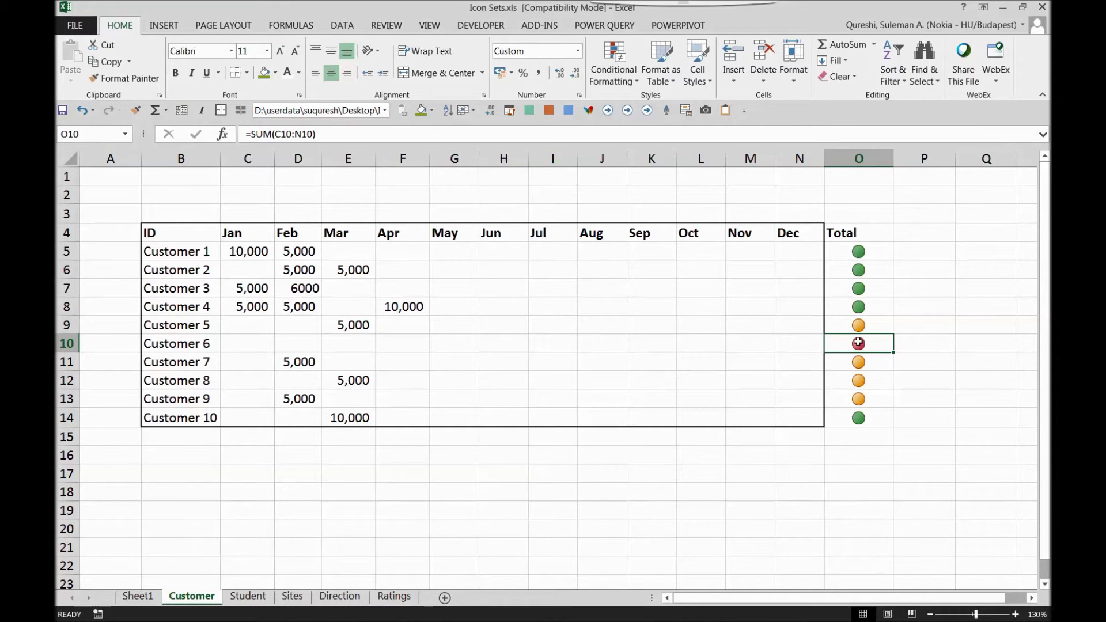
drag(866, 252, 862, 420)
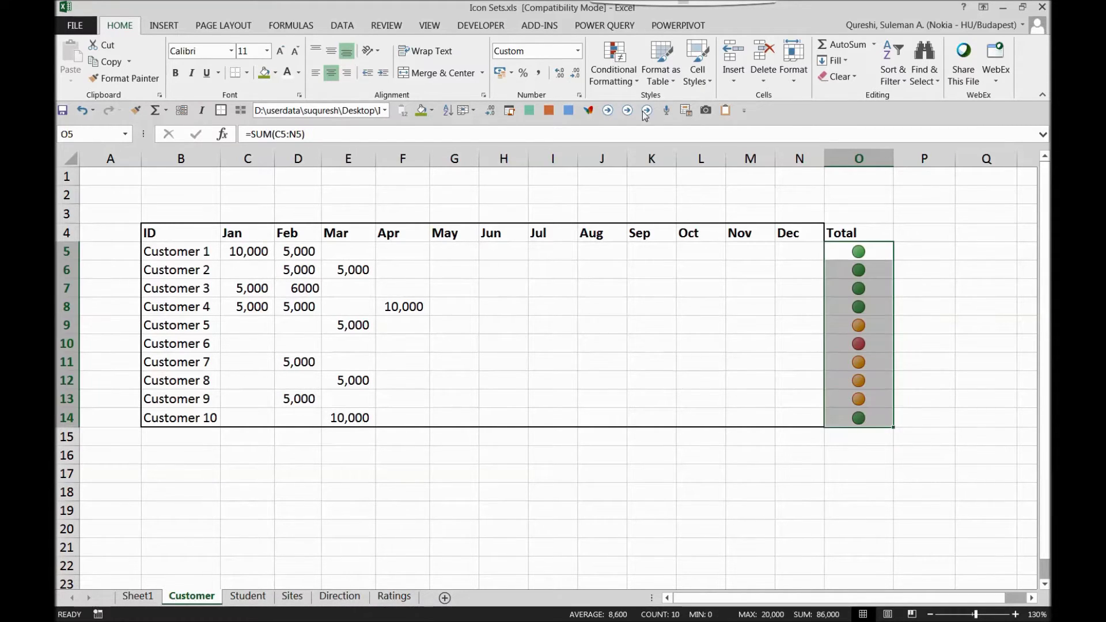
- Change the Total rule's icon style to circled check, exclamation and cross symbols
click(613, 63)
click(633, 293)
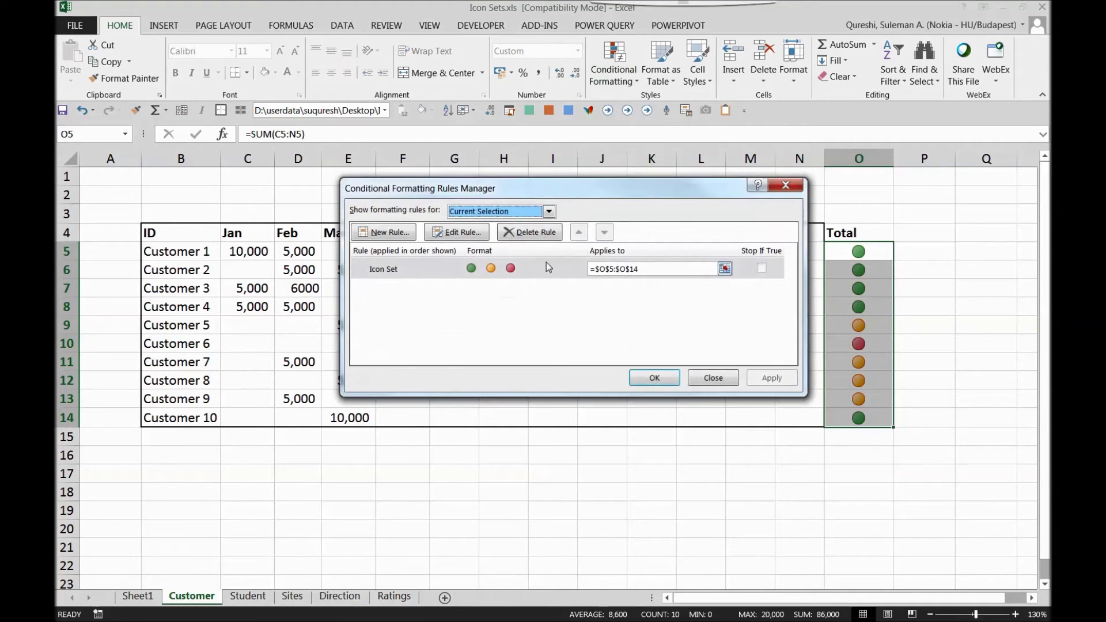
double_click(507, 271)
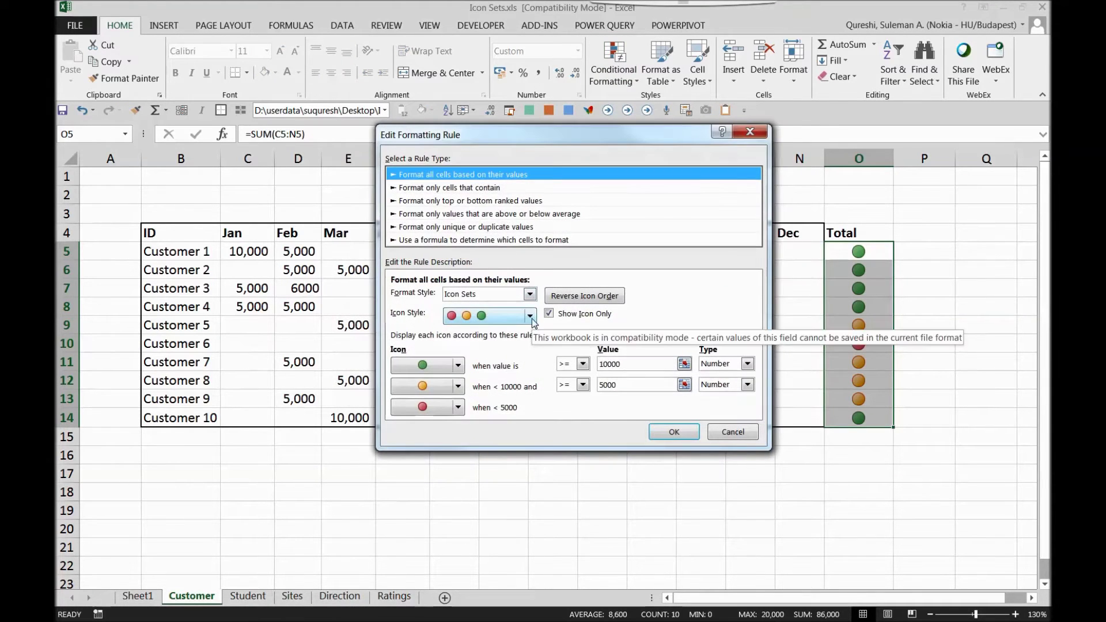
click(530, 315)
click(469, 395)
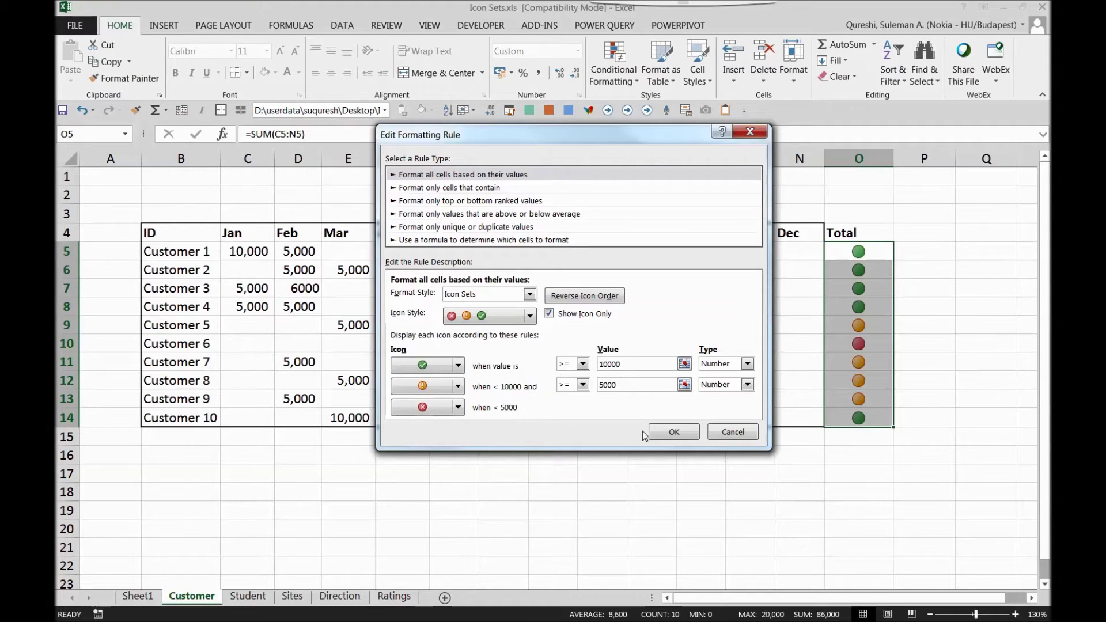
click(674, 431)
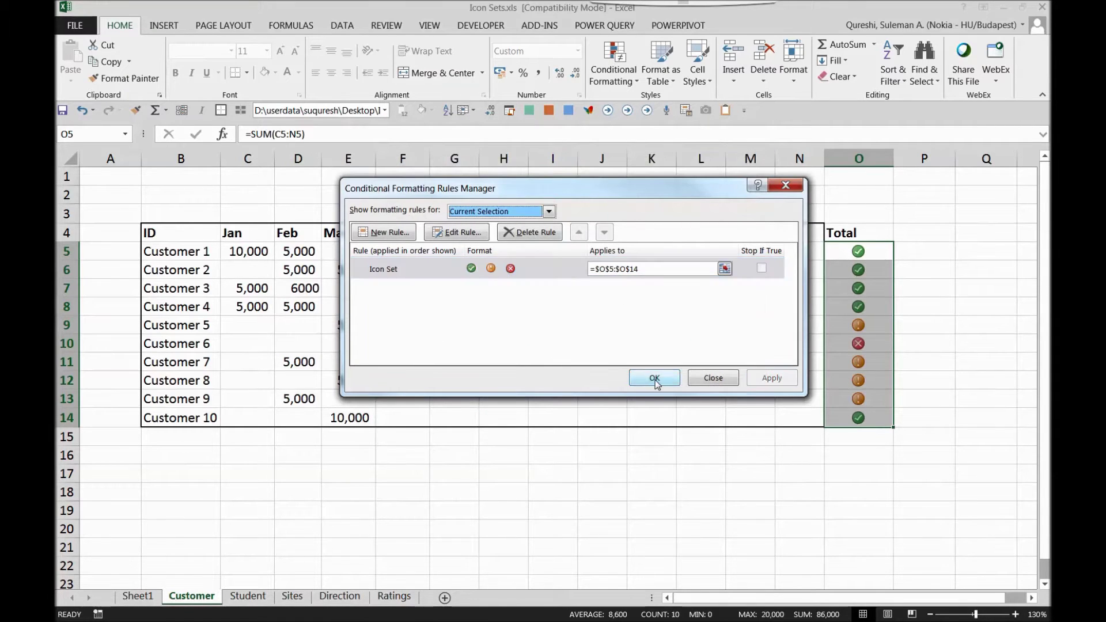
click(655, 378)
- Check the new icons on the totals for Customers 1–4 and Customer 6
drag(850, 252, 877, 306)
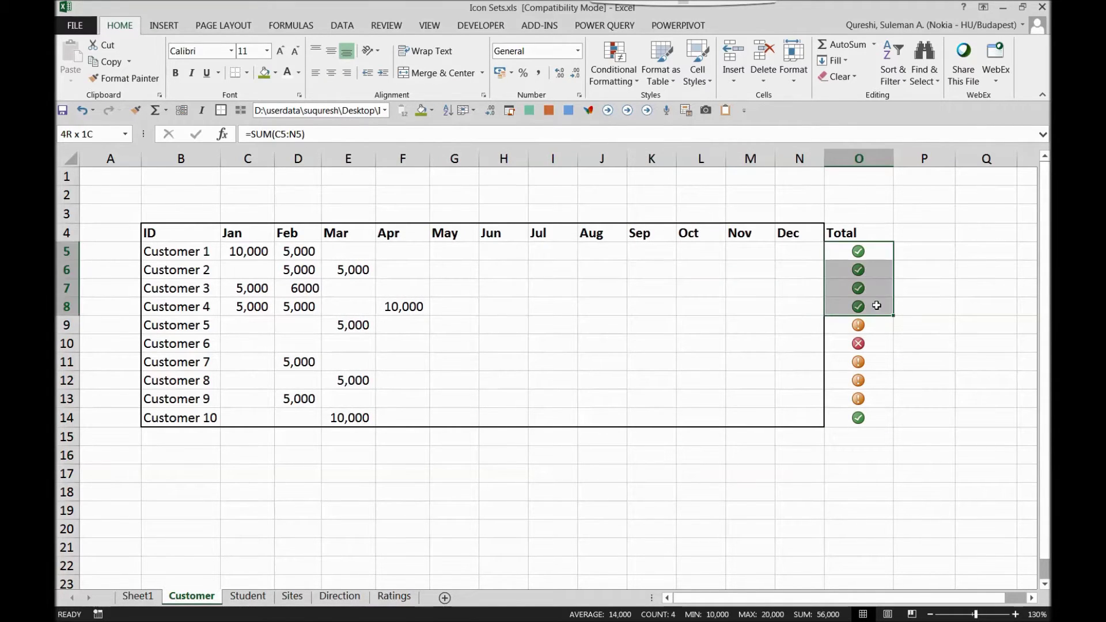
click(871, 342)
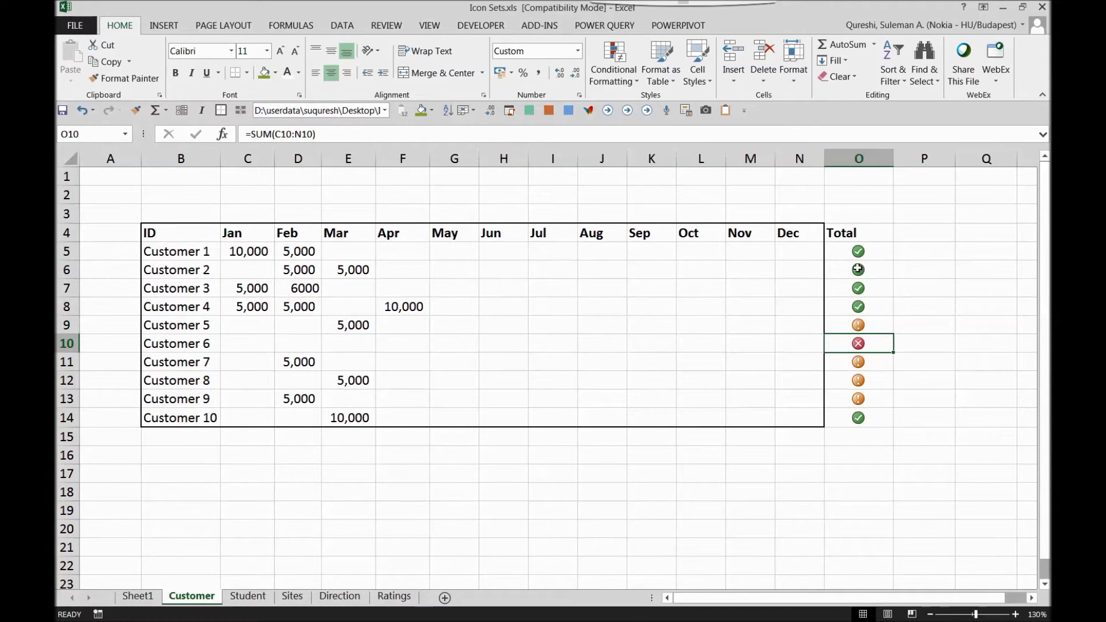
click(852, 251)
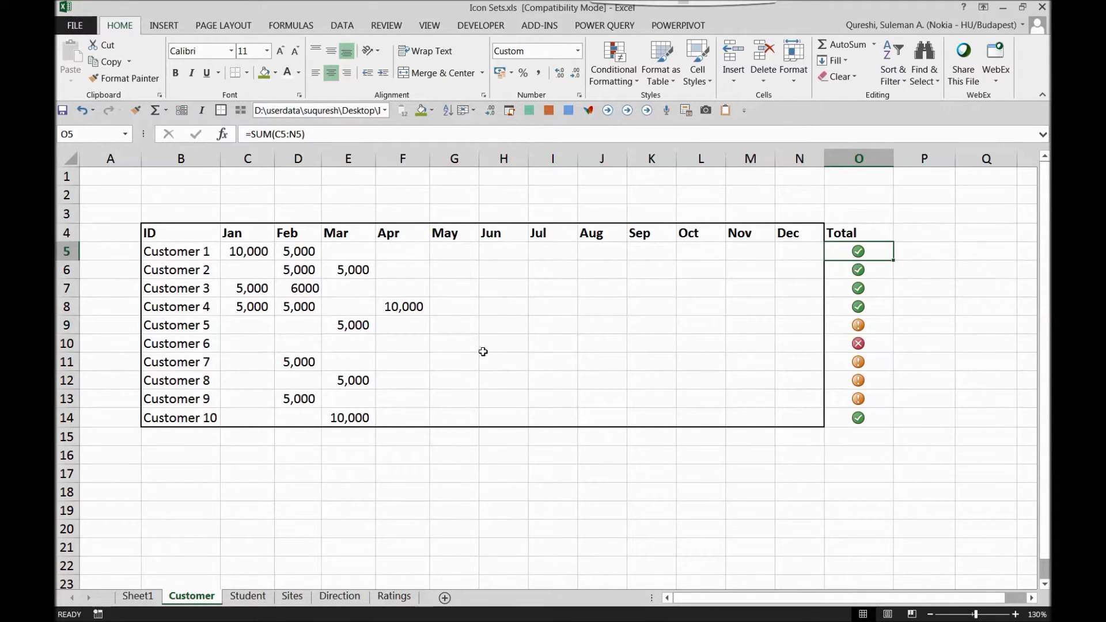
- Open the Student sheet and review the Exceptional, Excellent and Good results beside empty column D
click(260, 599)
click(273, 231)
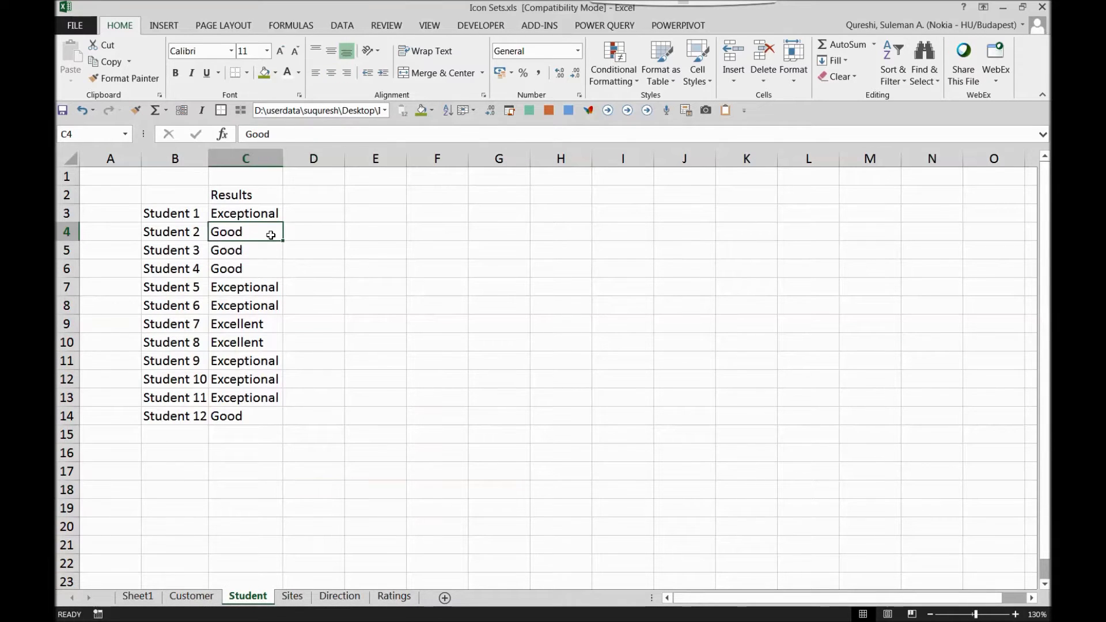
drag(321, 210, 295, 415)
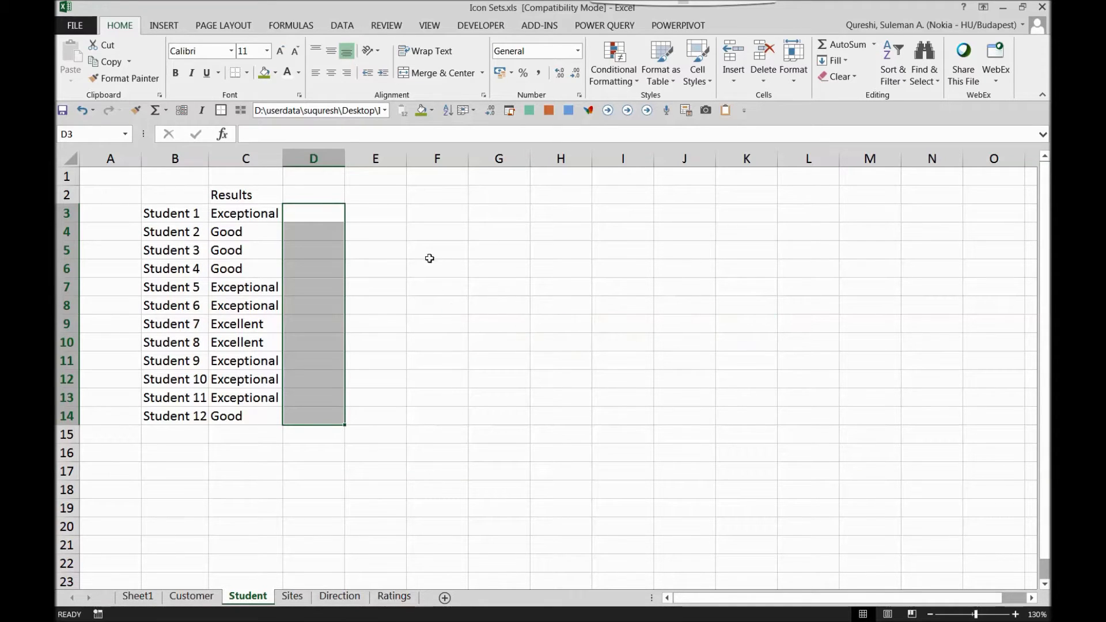
drag(248, 324, 248, 343)
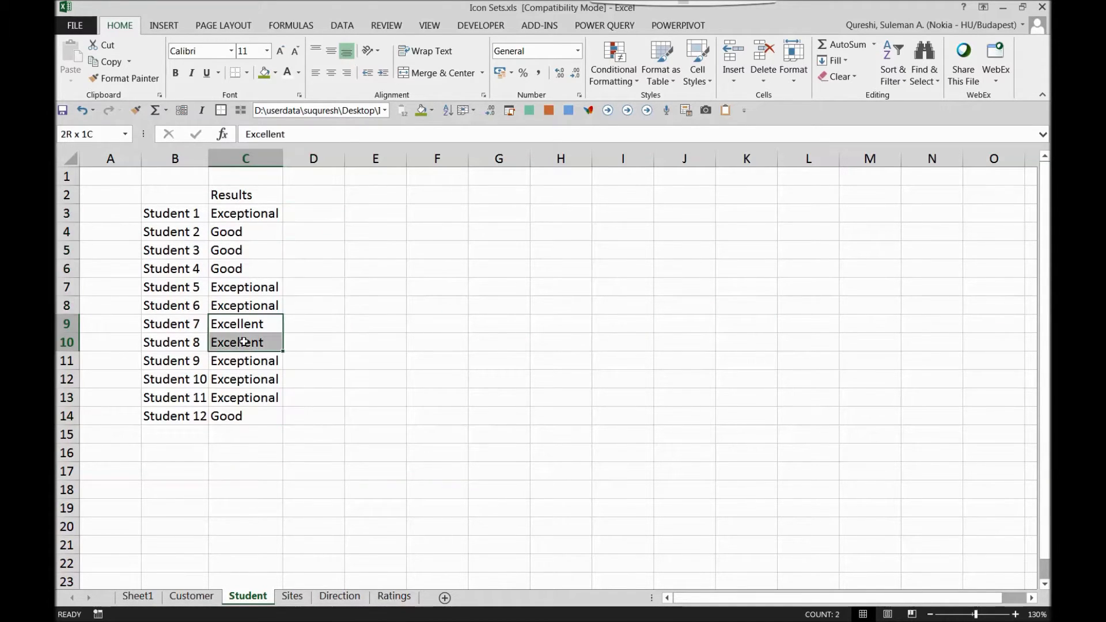
drag(295, 235, 296, 266)
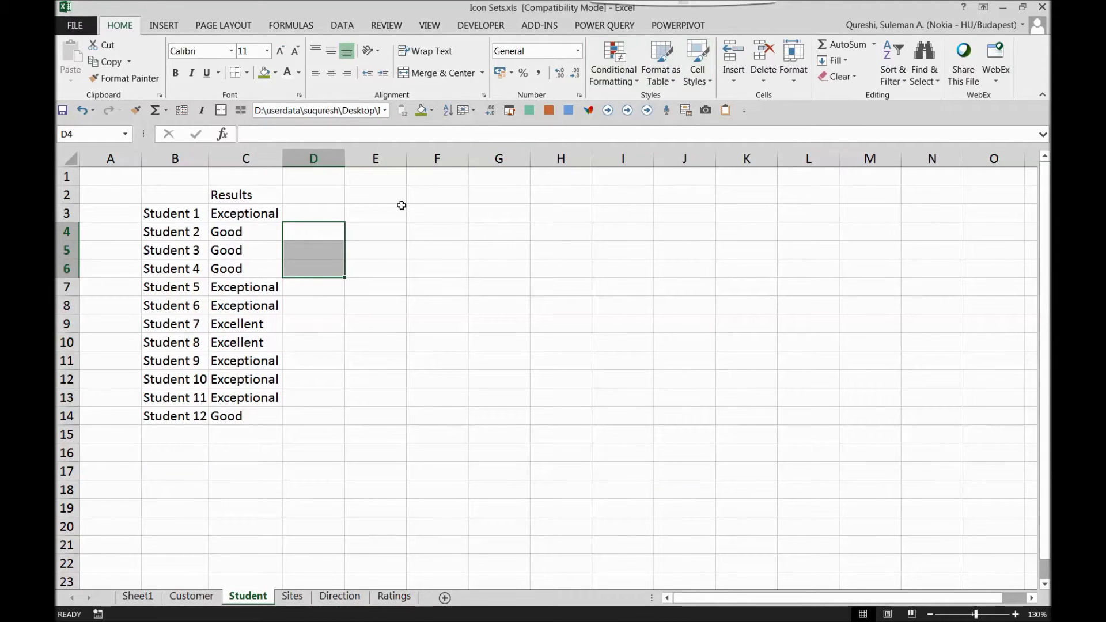
click(329, 217)
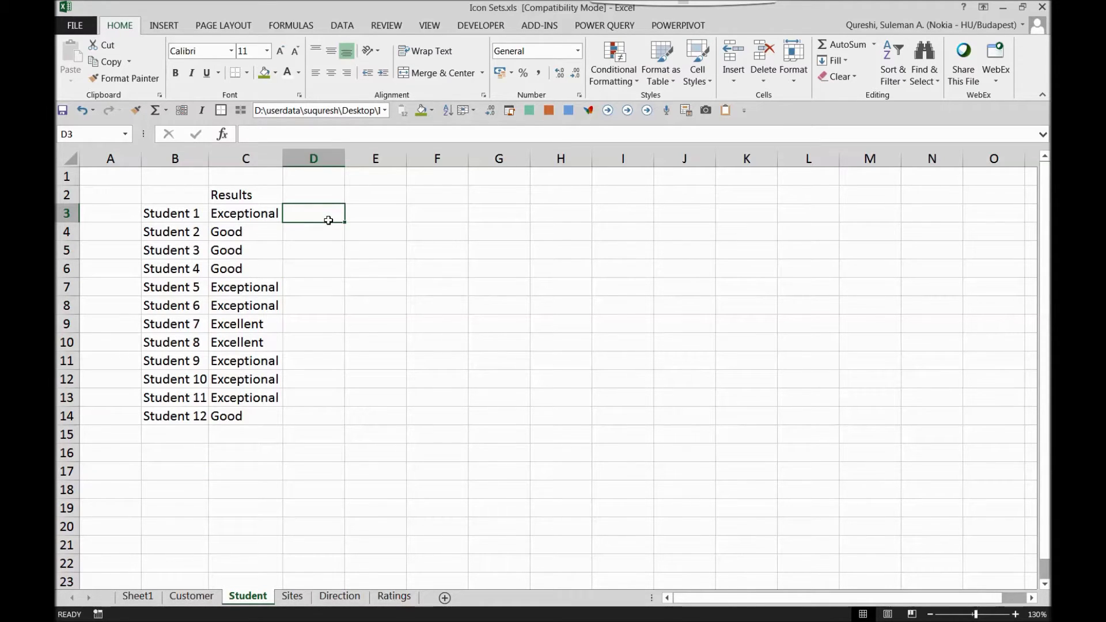
- Enter =LEN(C3) in D3 and copy it down to D14, giving 11, 9 or 4
text(=)
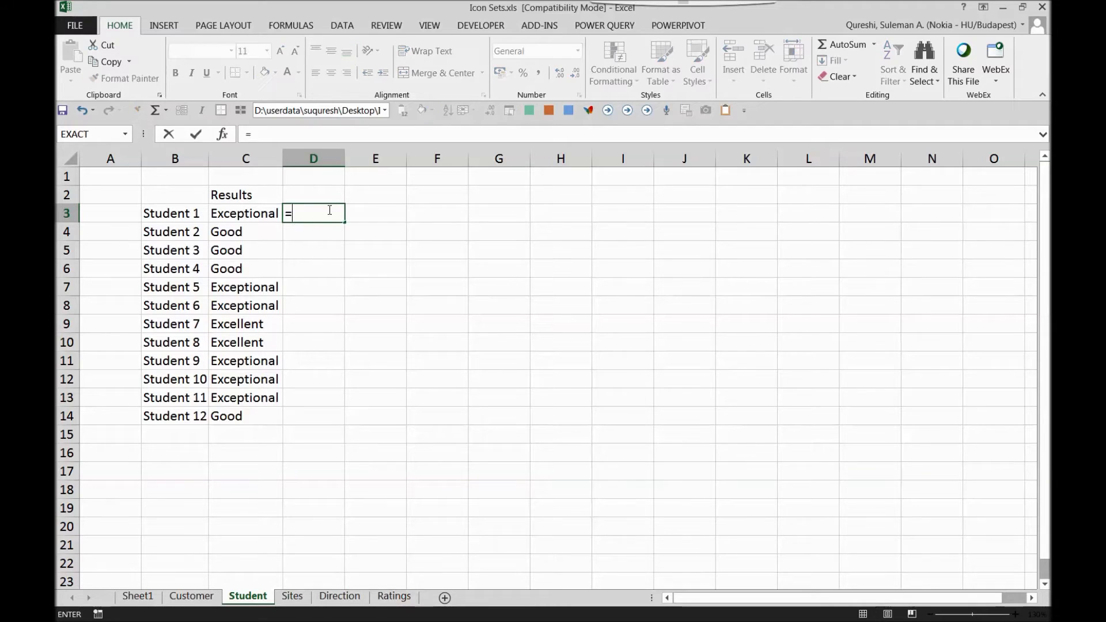
text(le)
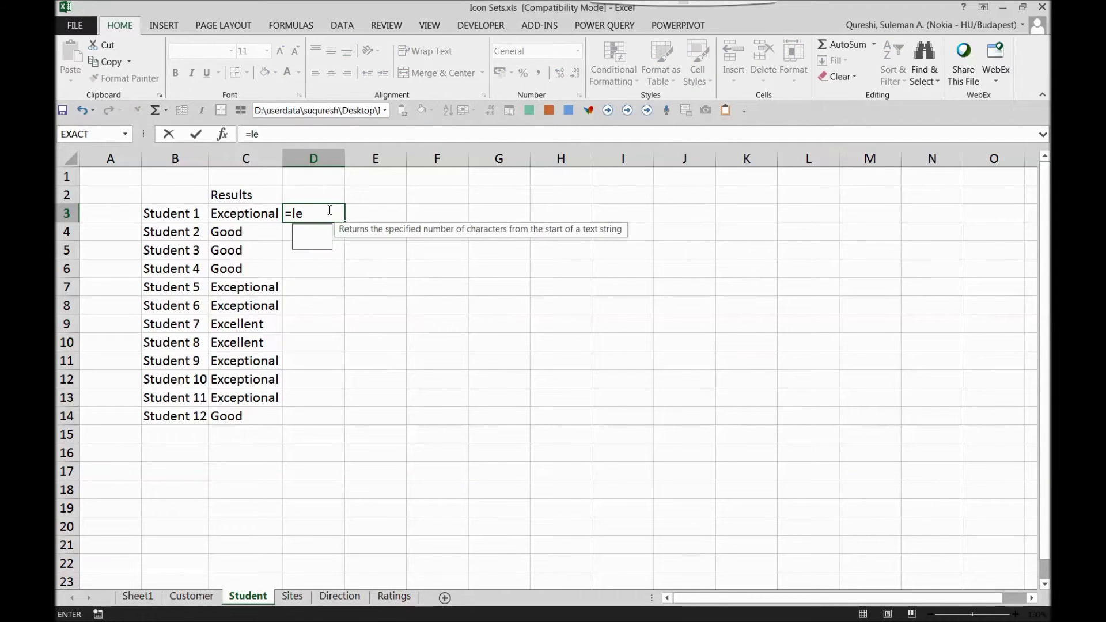
text(n()
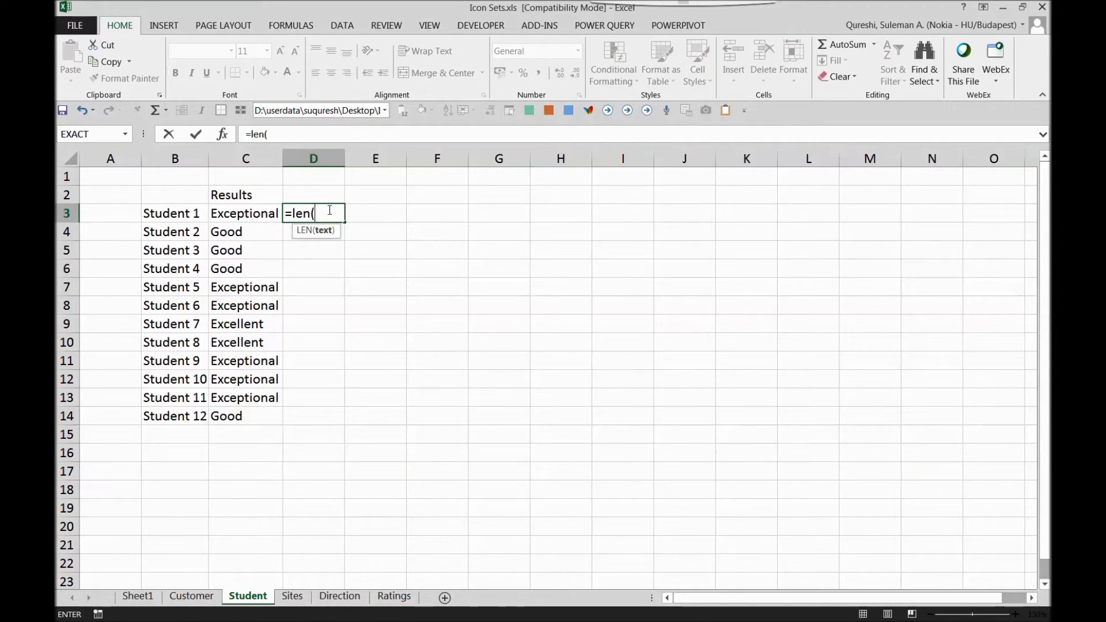
key(Left)
key(Return)
click(324, 214)
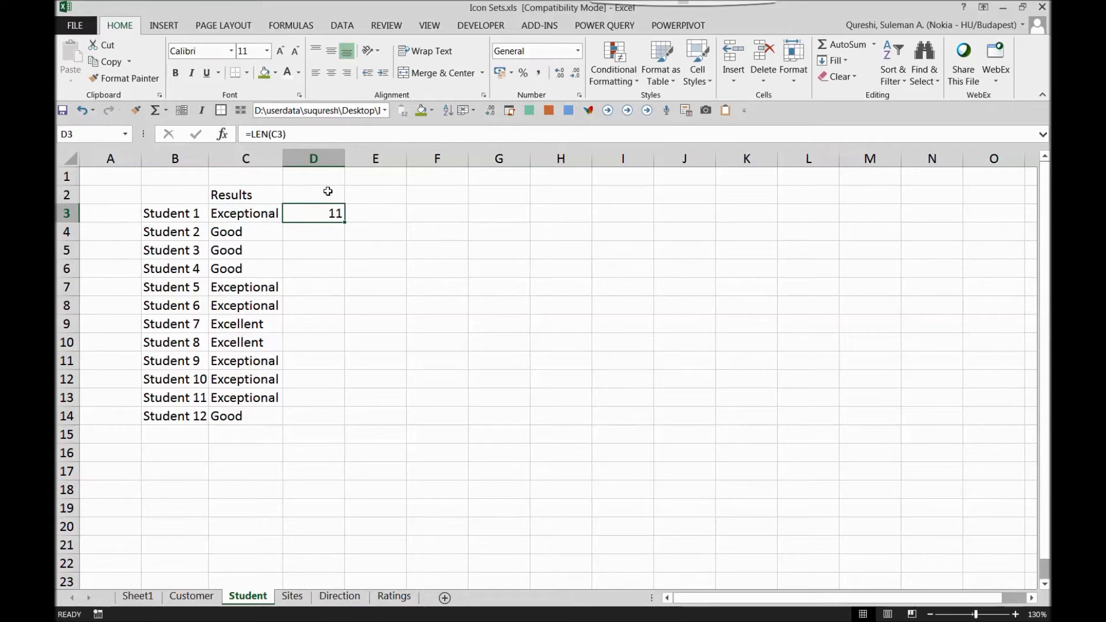
drag(345, 226, 321, 420)
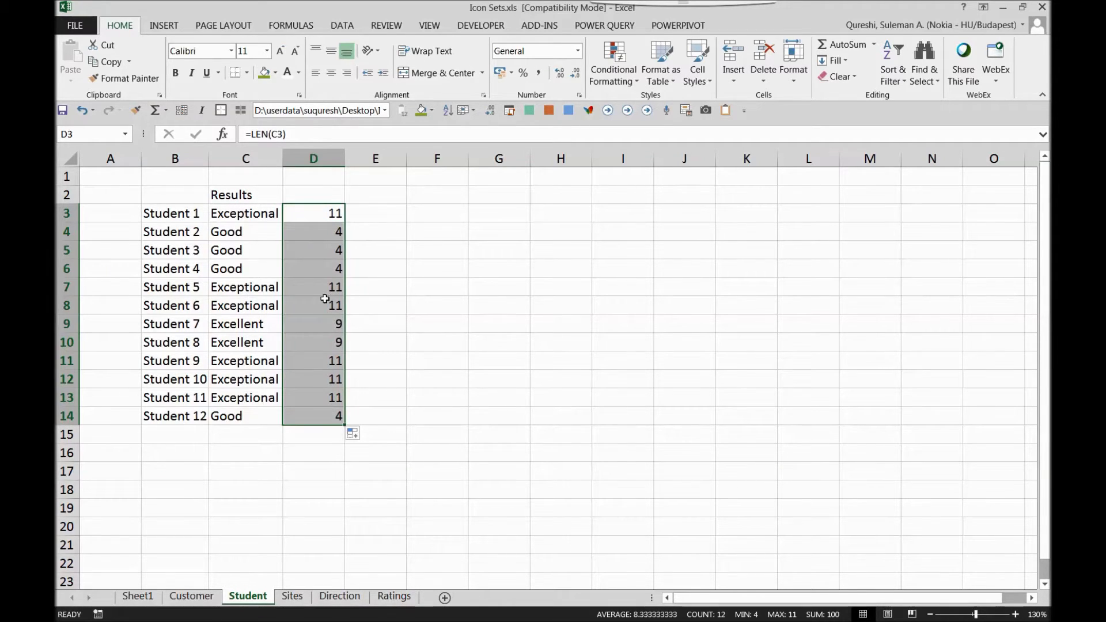
click(331, 232)
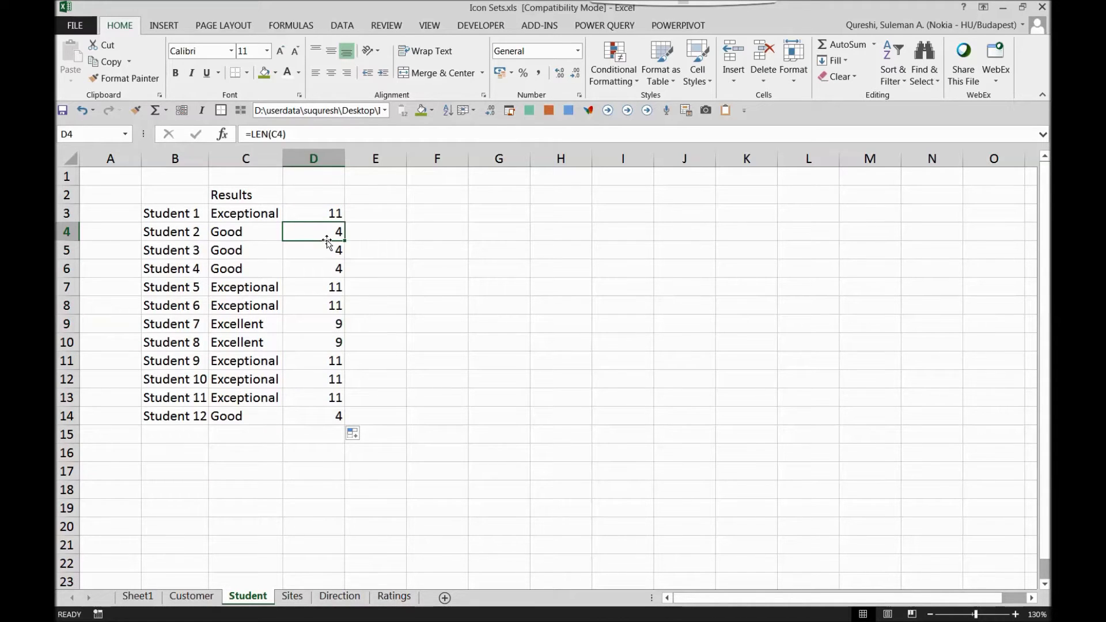
click(305, 319)
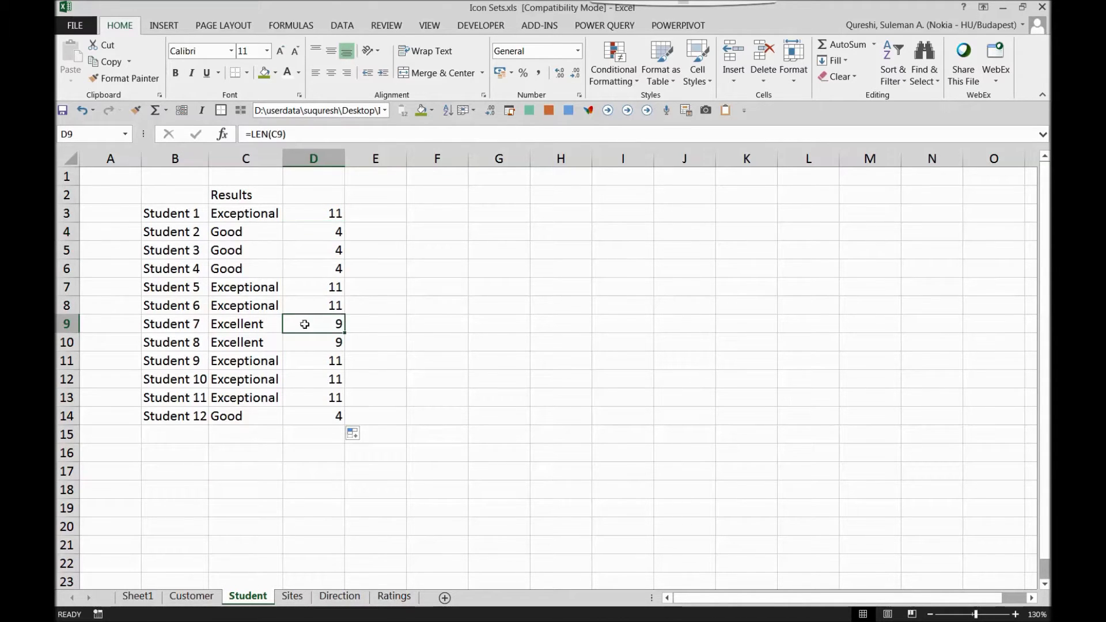
click(327, 214)
drag(325, 215, 328, 418)
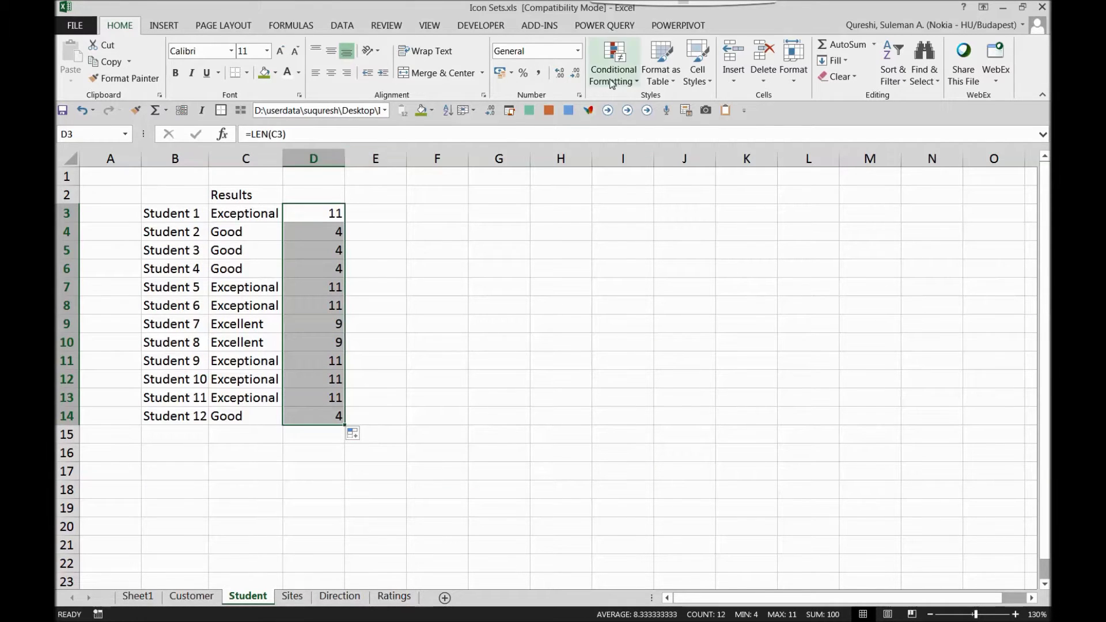
- Apply the 3 Stars icon set to the lengths in D3:D14
click(614, 61)
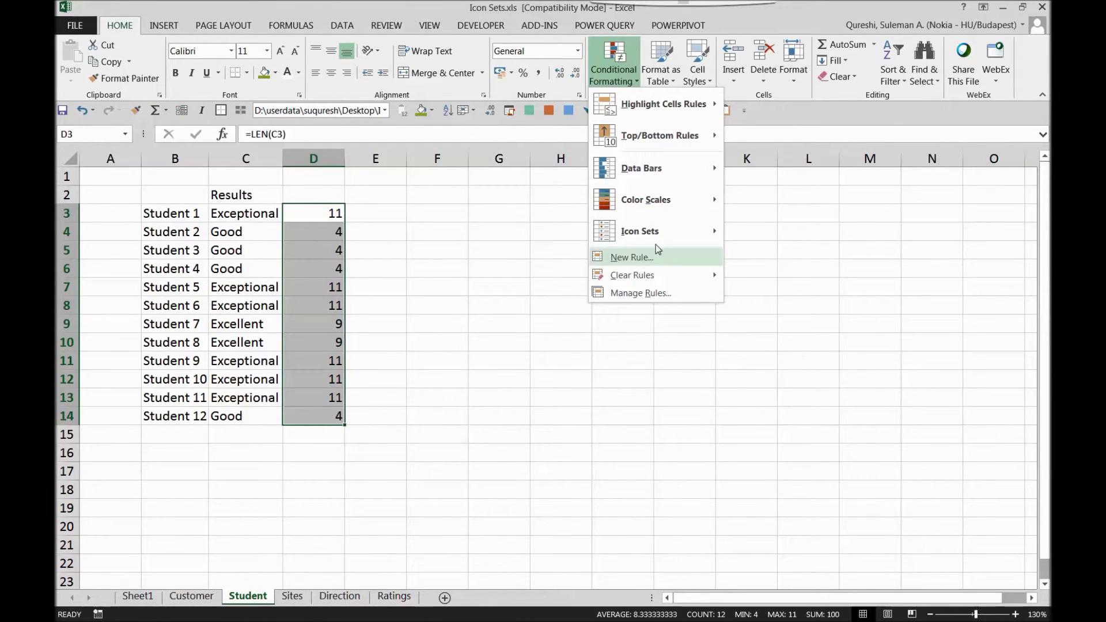
mouse_move(658, 235)
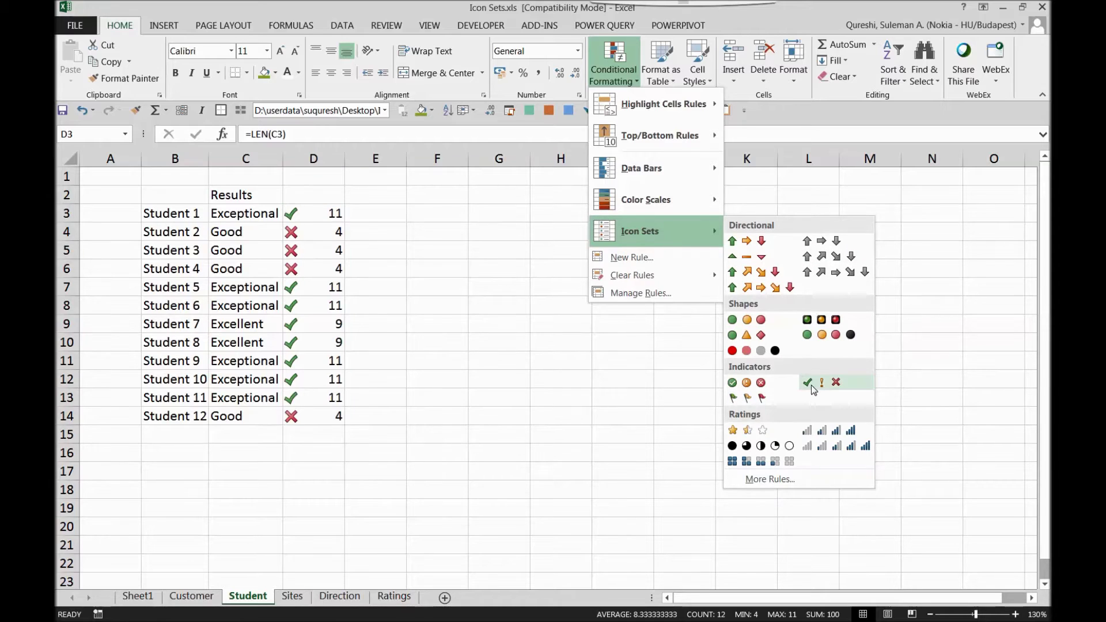
click(745, 432)
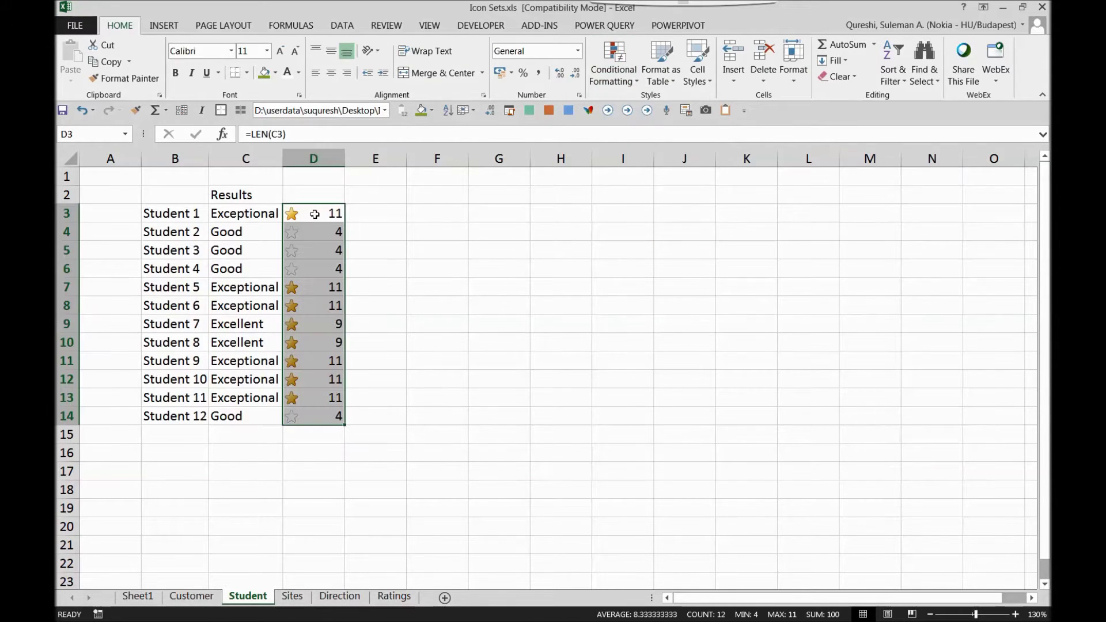
- Set the star rule thresholds to Number 10 for full and 5 for half stars
click(618, 81)
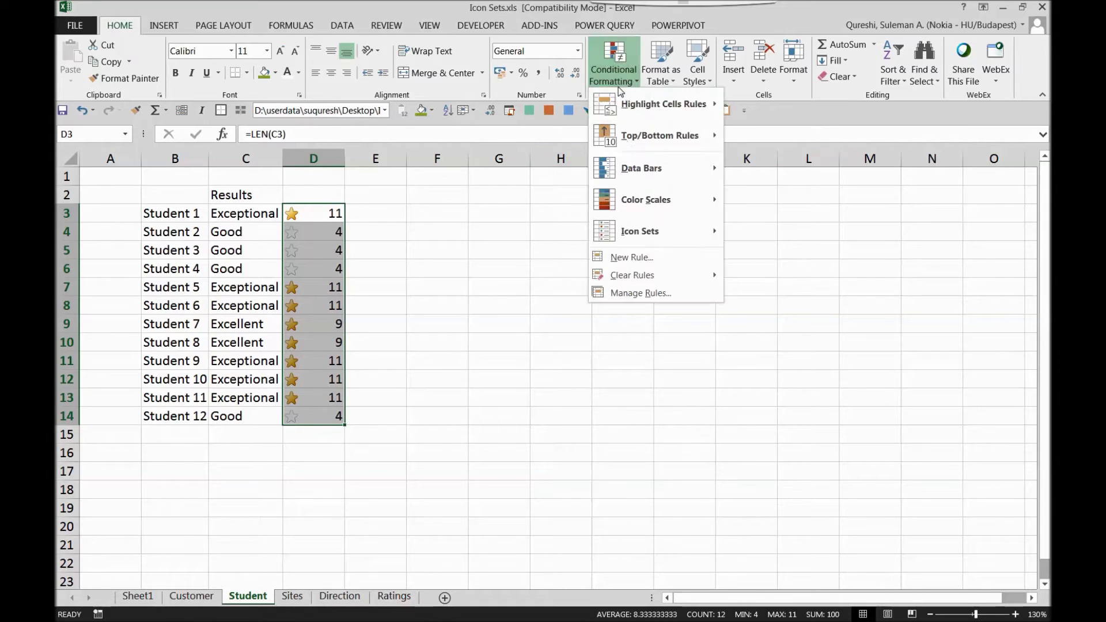
click(621, 296)
double_click(523, 269)
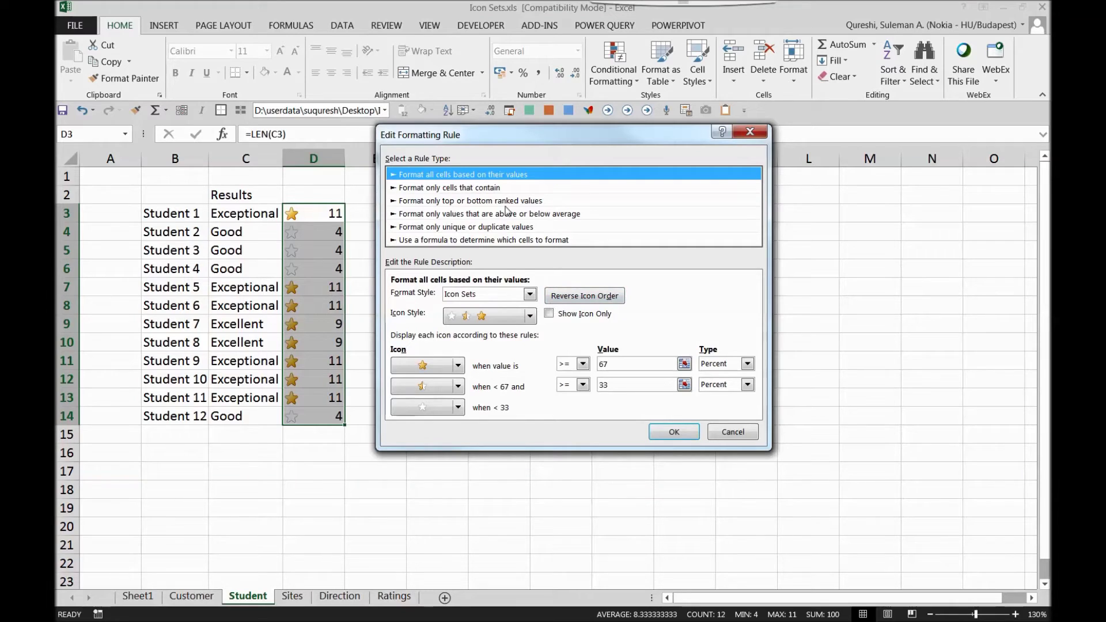
click(720, 365)
click(719, 377)
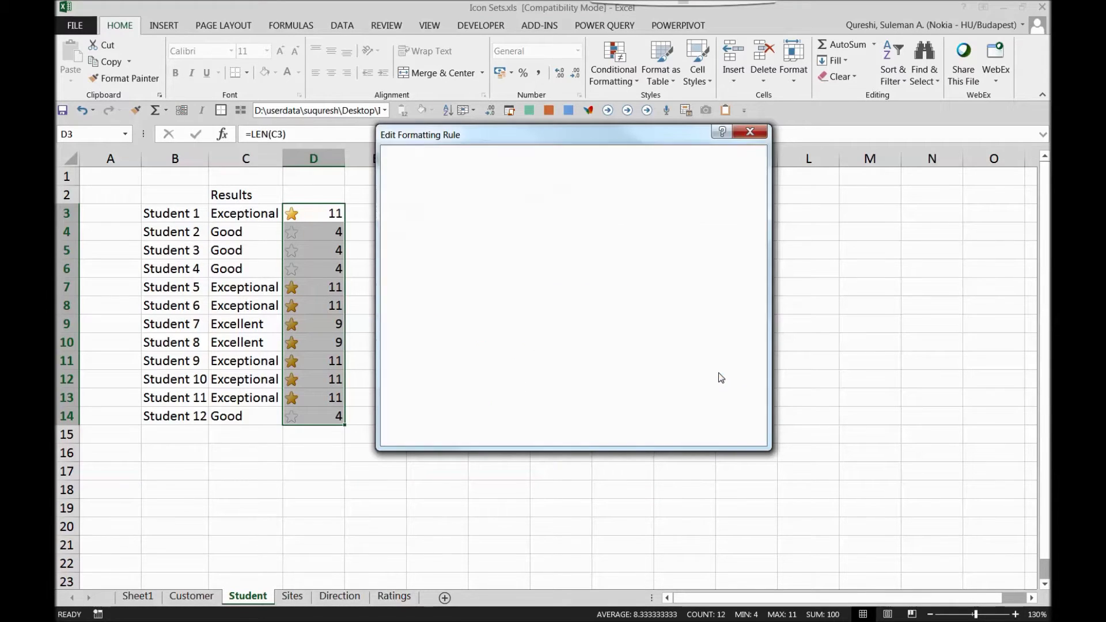
click(721, 385)
click(722, 398)
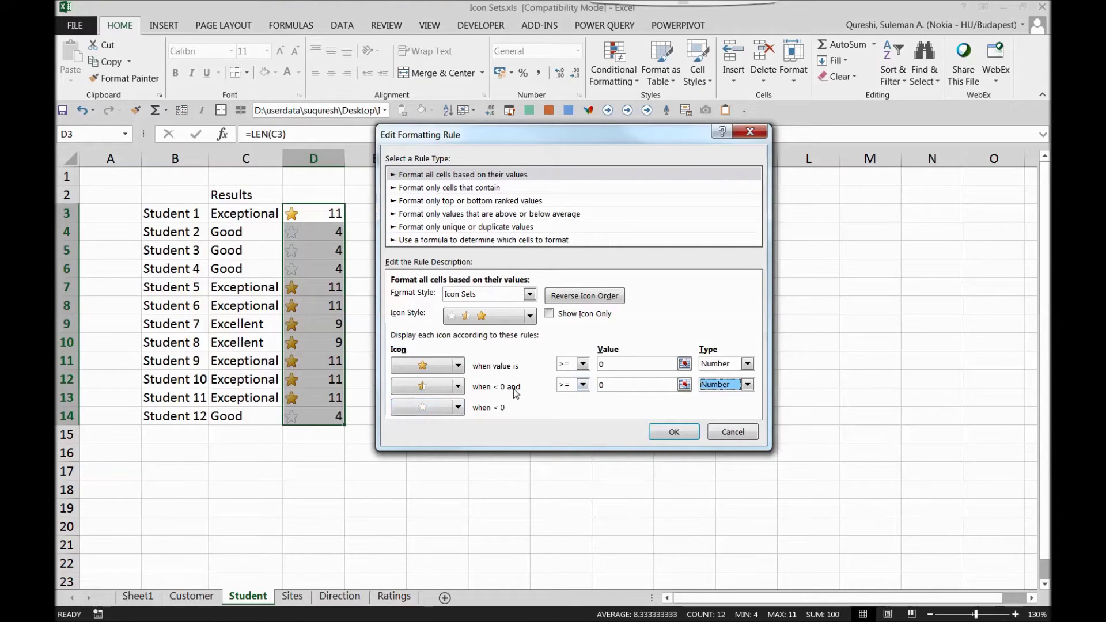
click(608, 385)
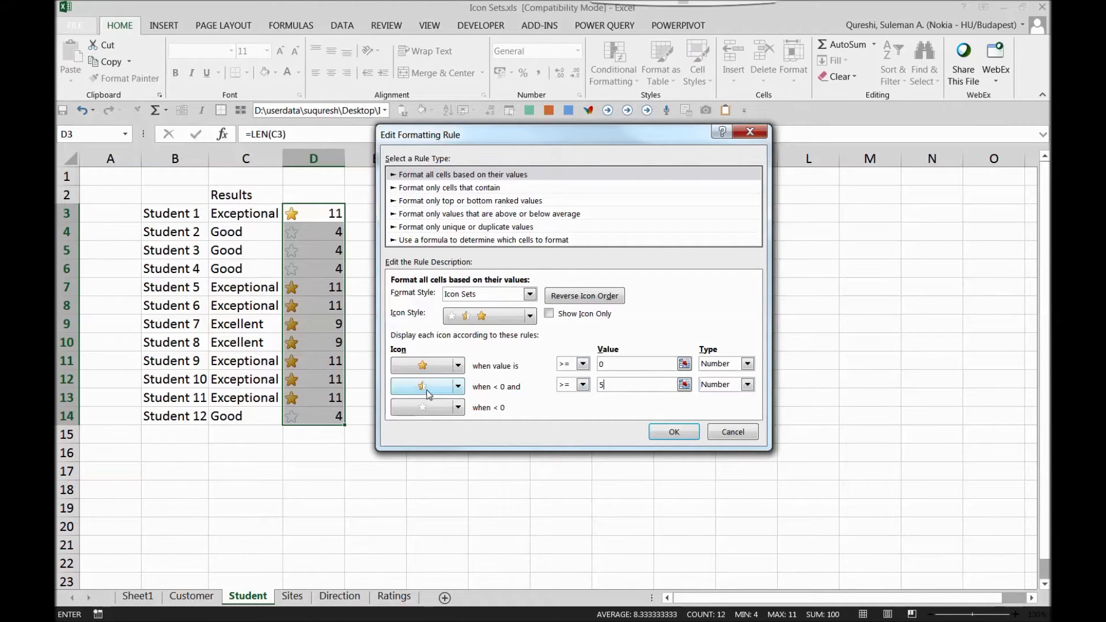
double_click(610, 365)
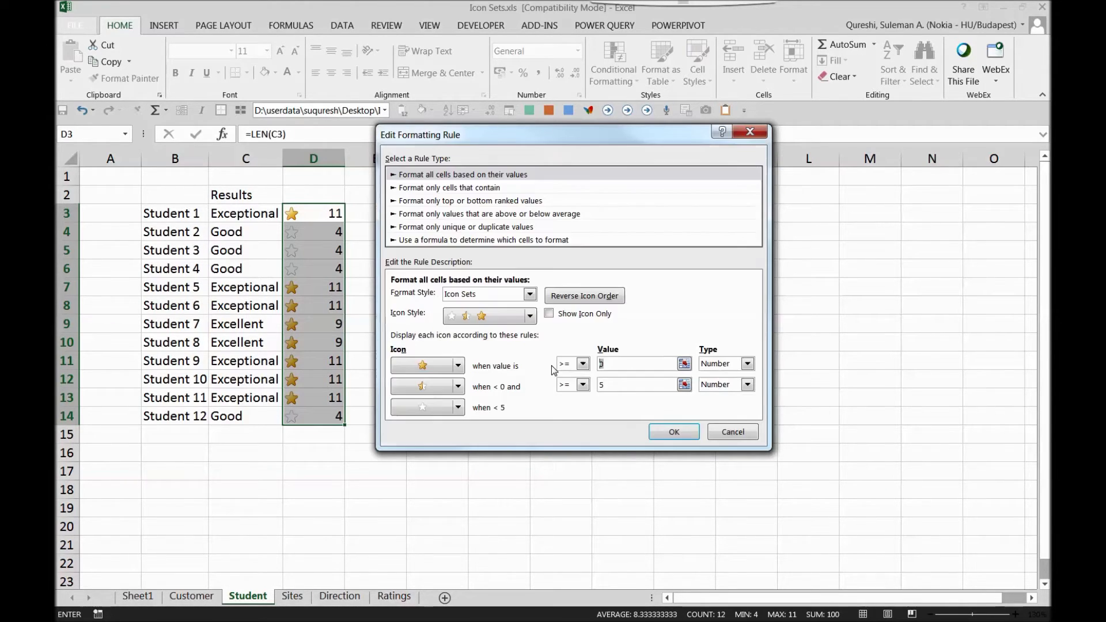
text(10)
click(674, 431)
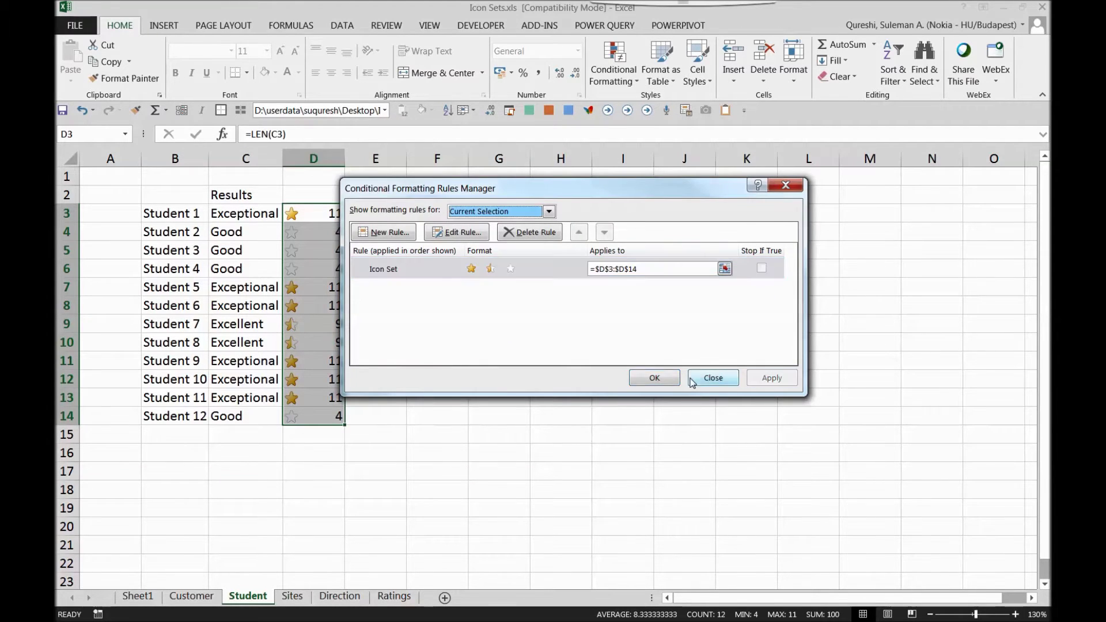
click(654, 377)
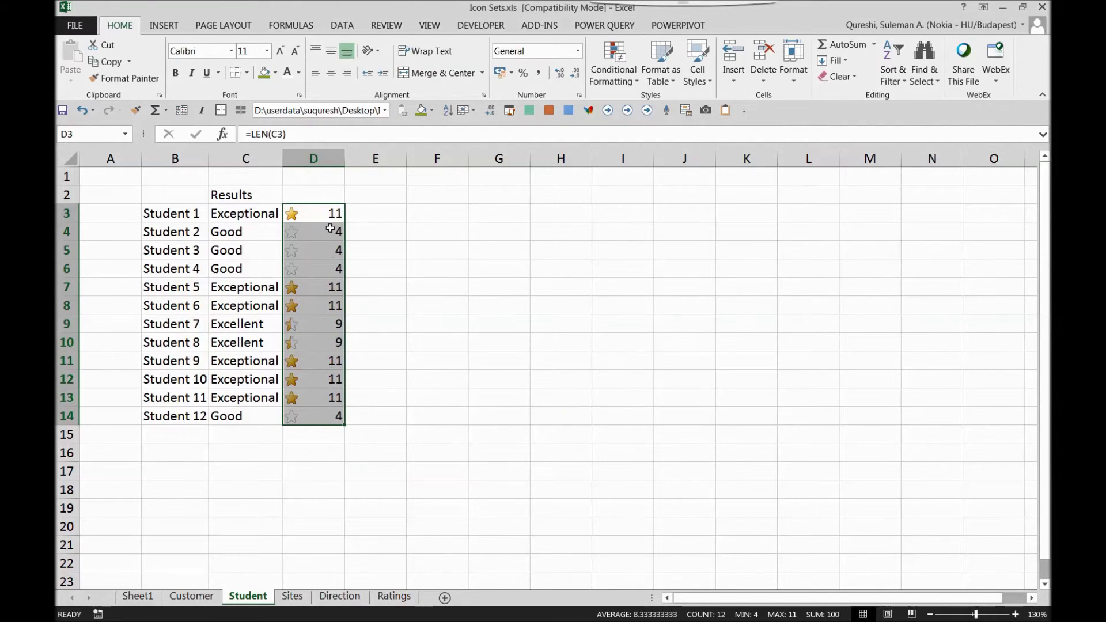
click(330, 228)
- Inspect the full- and half-star length cells, then reselect D3:D14
click(295, 214)
click(301, 290)
click(301, 306)
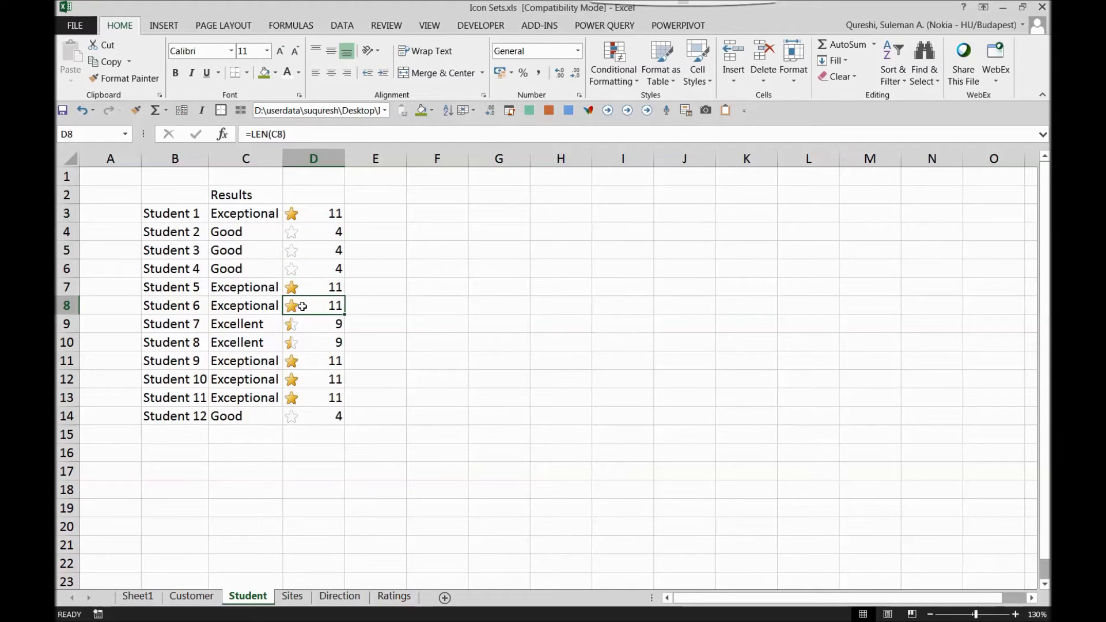
click(301, 327)
click(300, 342)
click(316, 323)
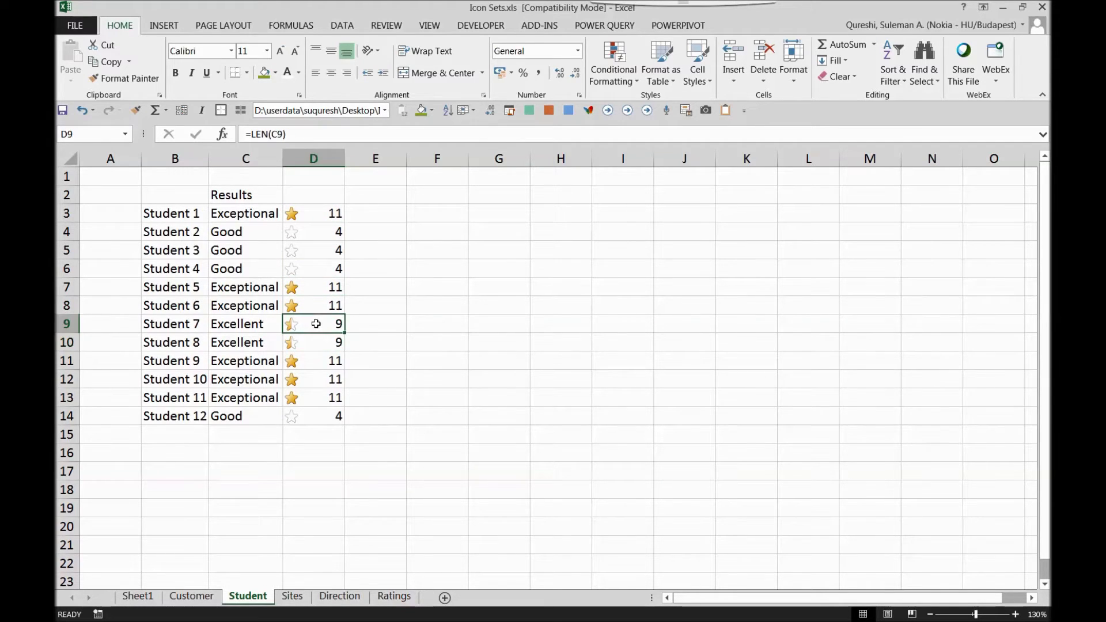
click(291, 266)
click(306, 251)
click(311, 217)
drag(315, 227, 337, 424)
- Turn on Show Icon Only in the star rule and centre the stars in D3:D14
click(636, 84)
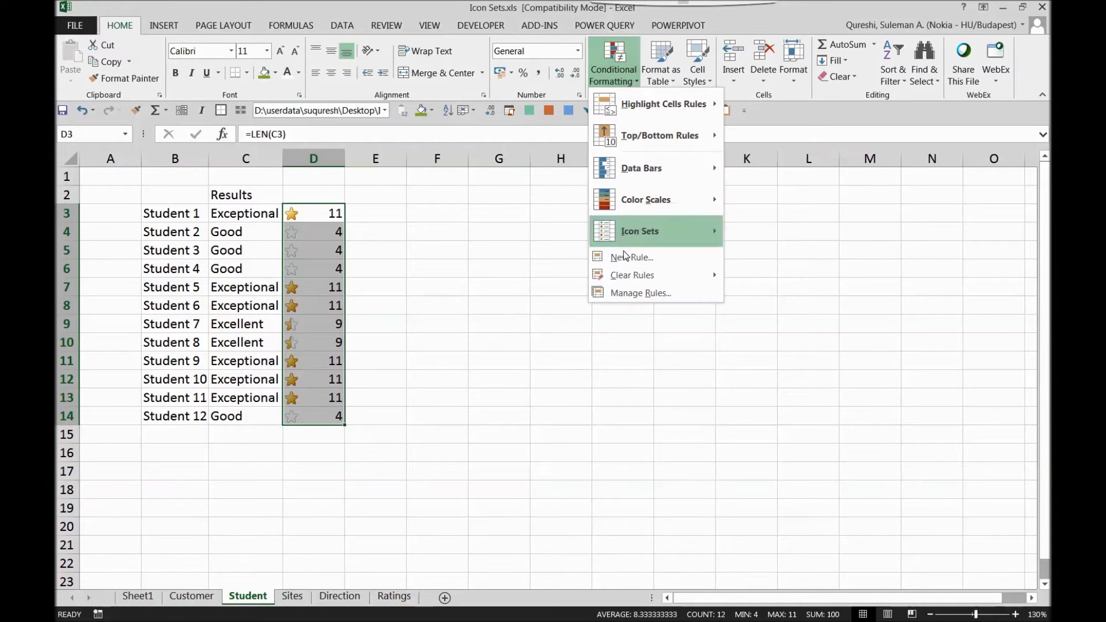
click(639, 291)
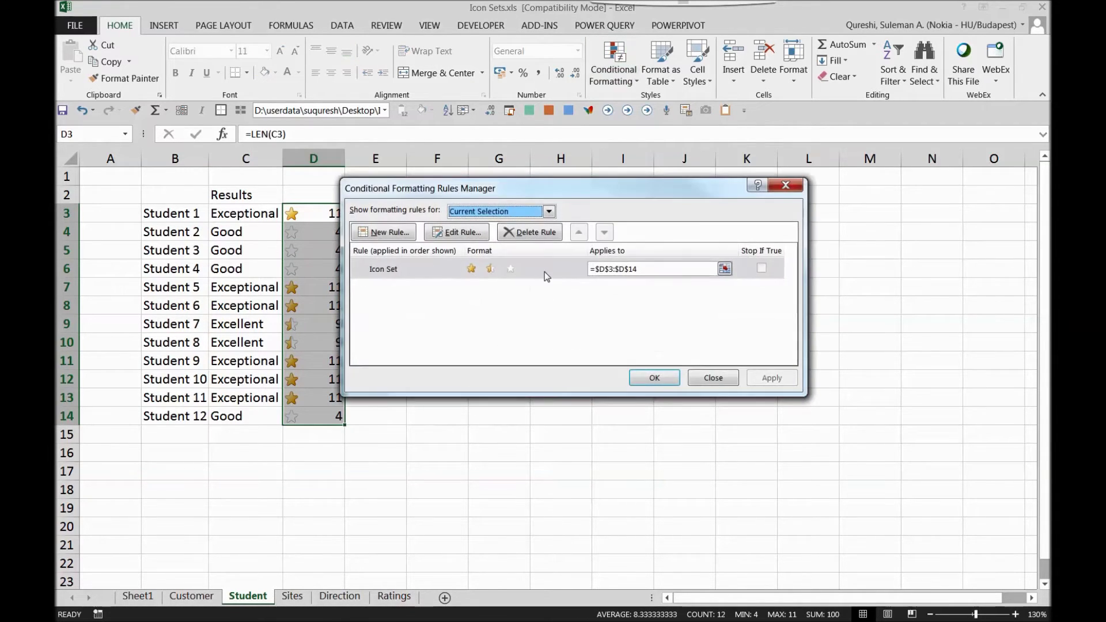
double_click(544, 271)
click(585, 313)
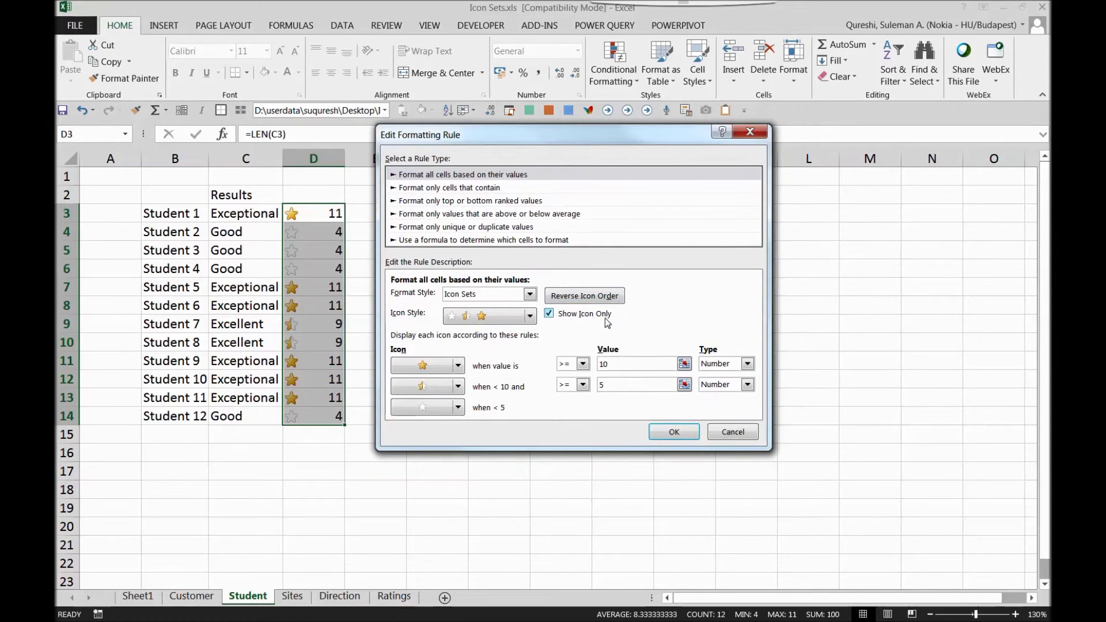
click(674, 432)
click(772, 378)
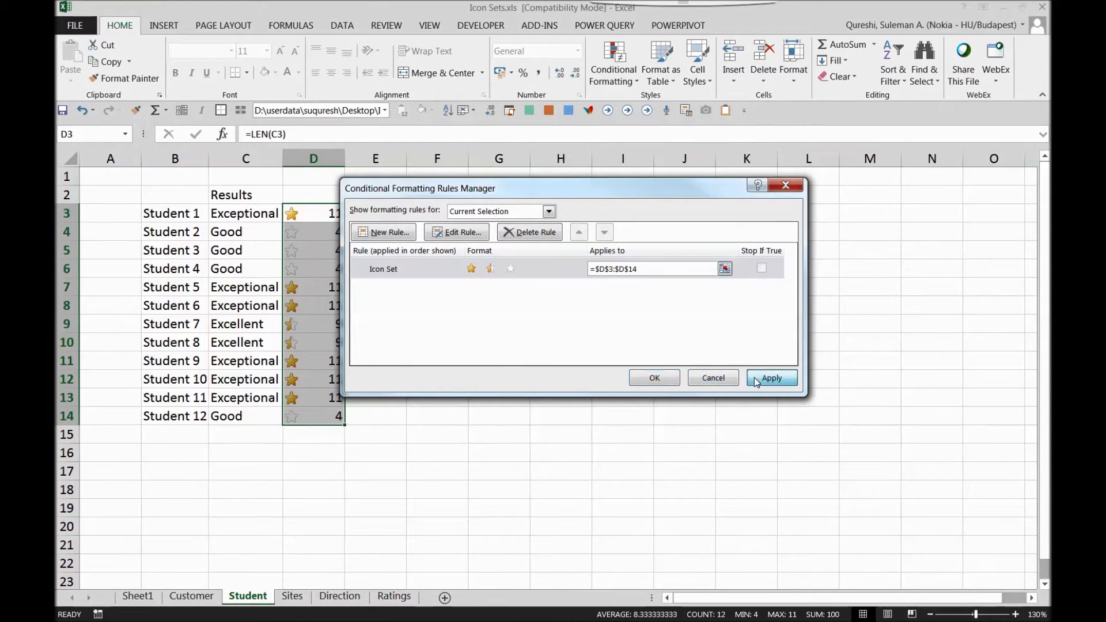
click(655, 378)
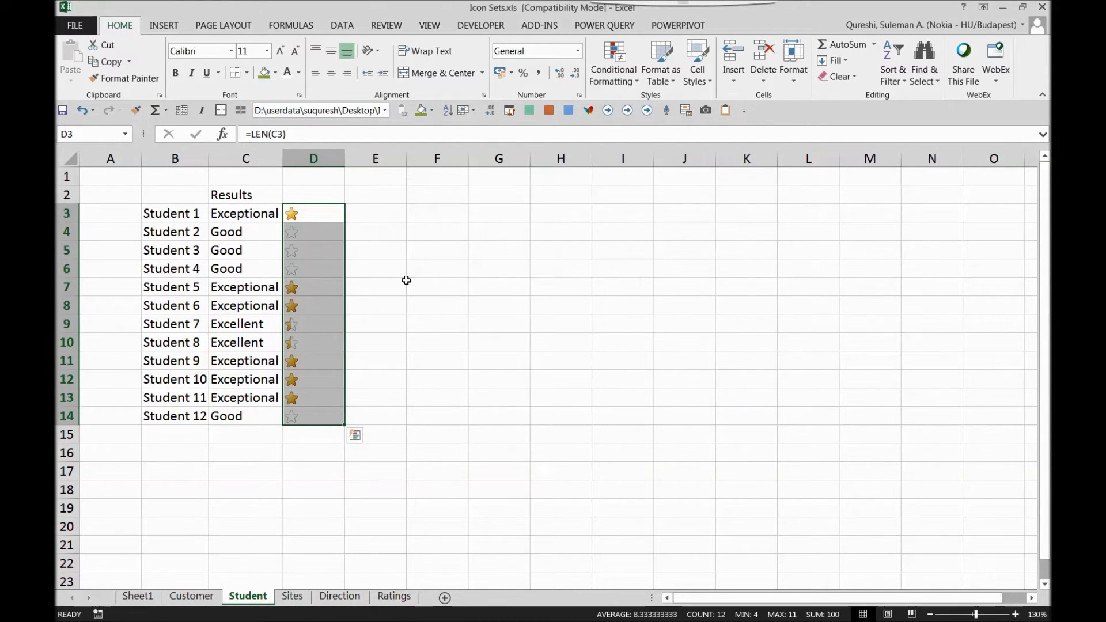
click(331, 73)
click(360, 213)
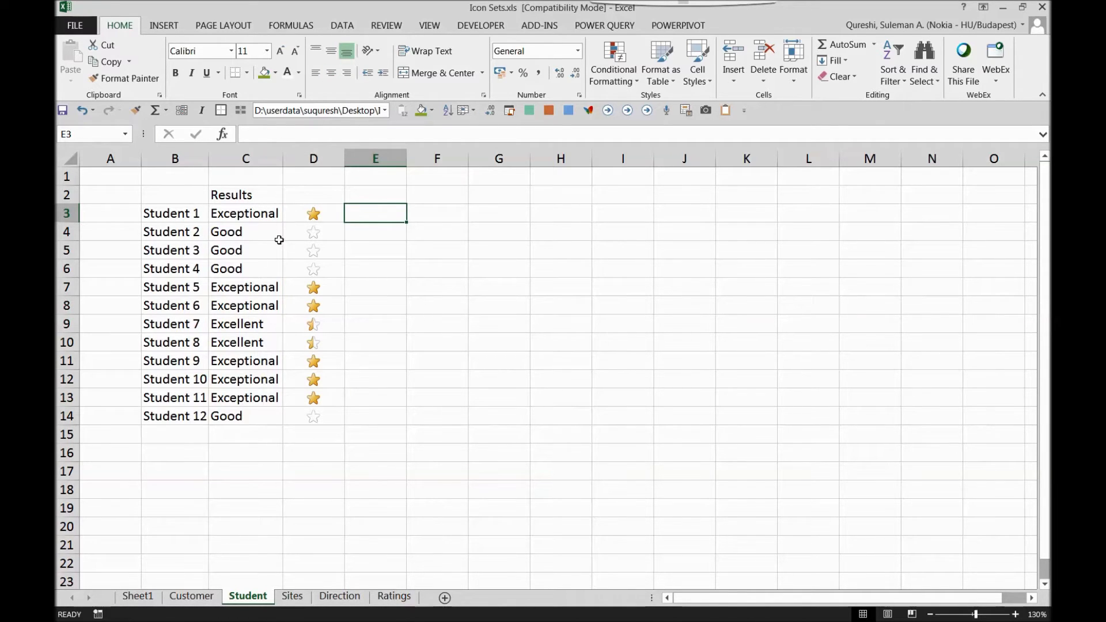
- Change Student 1's result in C3 to Good, then to Excellent
click(270, 219)
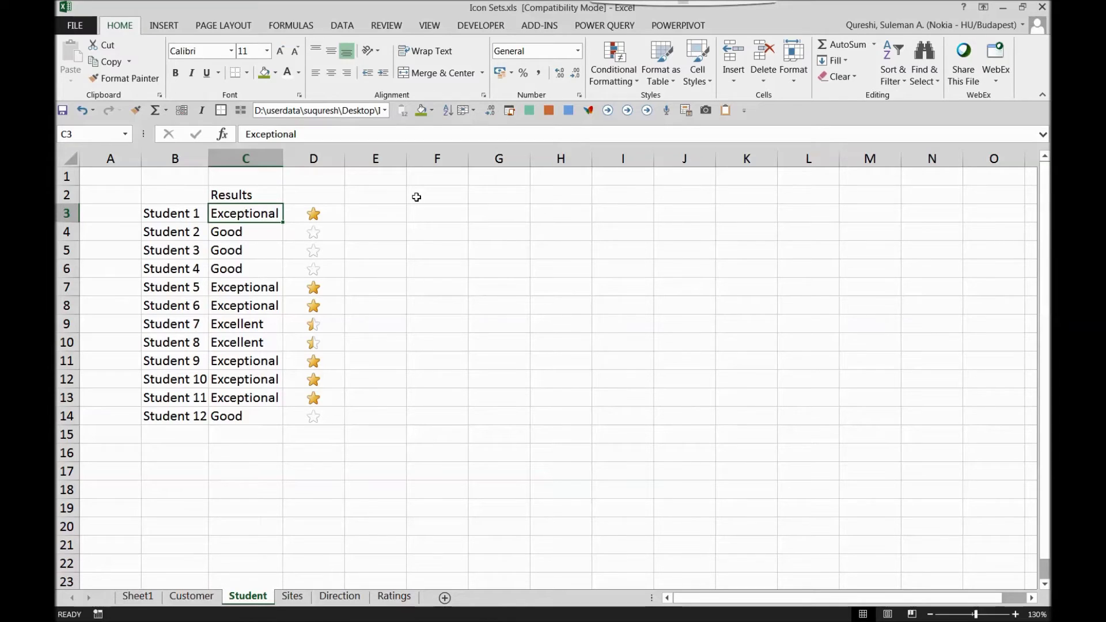
text(Good)
key(Return)
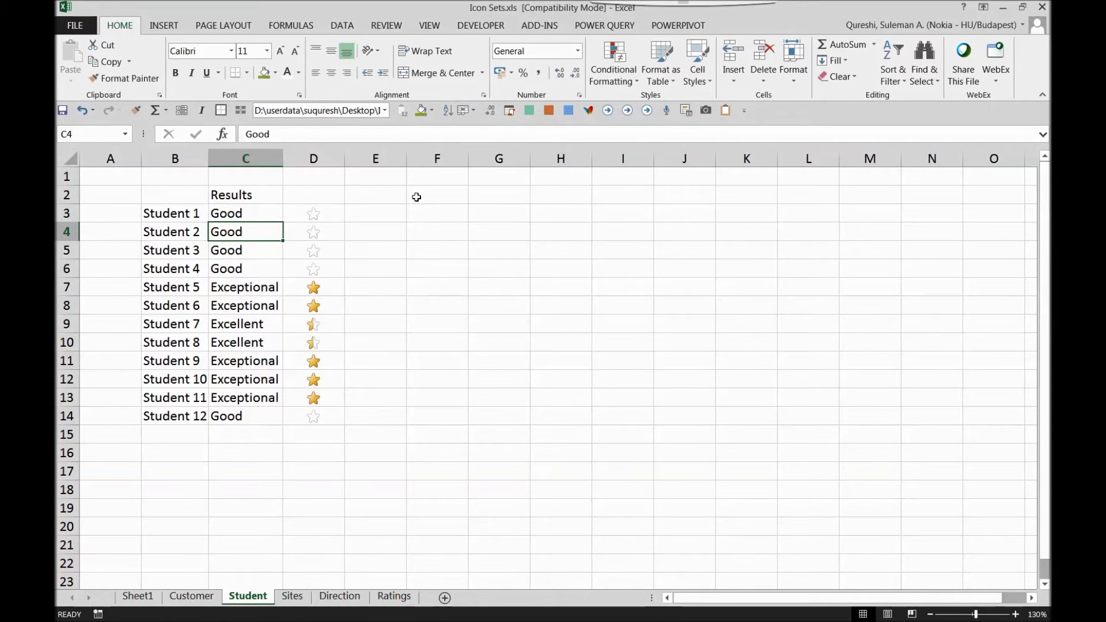
key(Up)
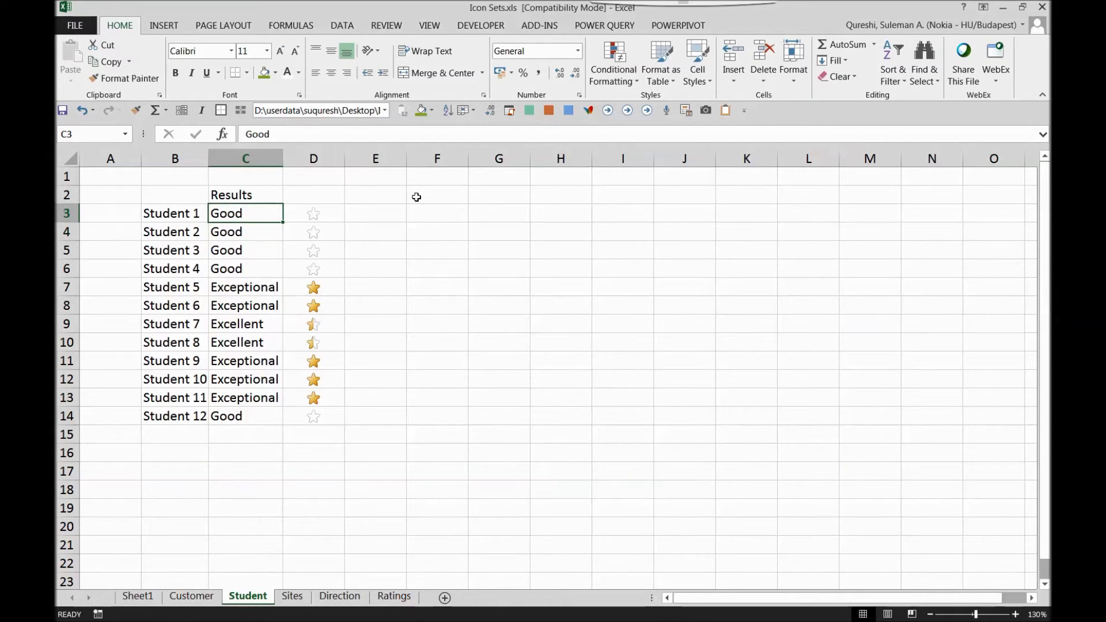
text(Excellent)
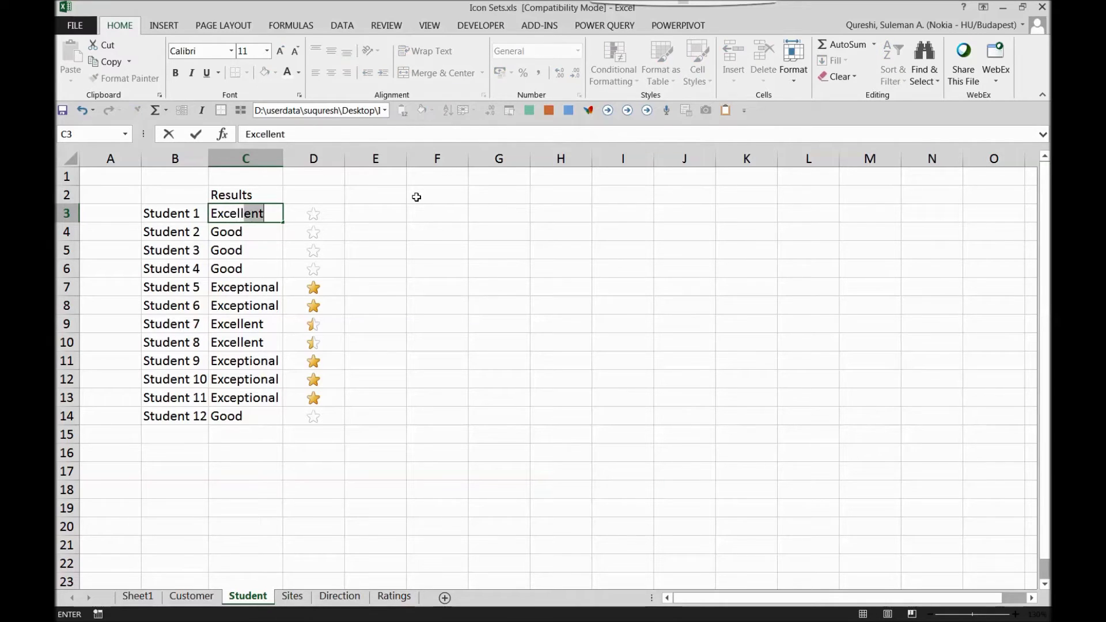
key(Return)
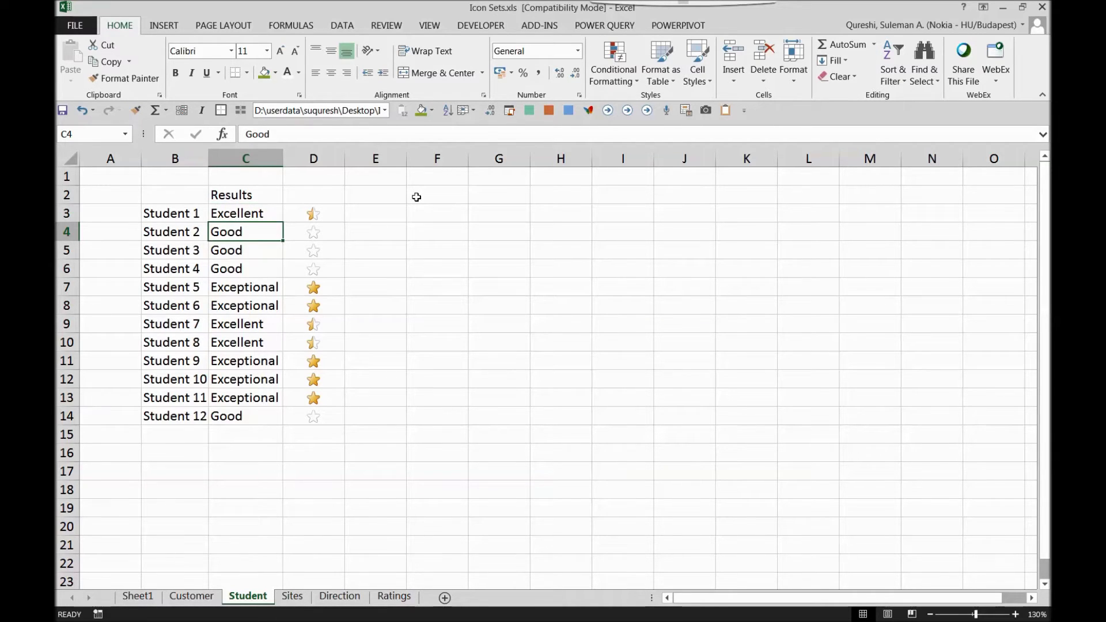
- Check Student 1's new half-star rating, then move to the Sites sheet
key(Up)
key(Right)
key(Left)
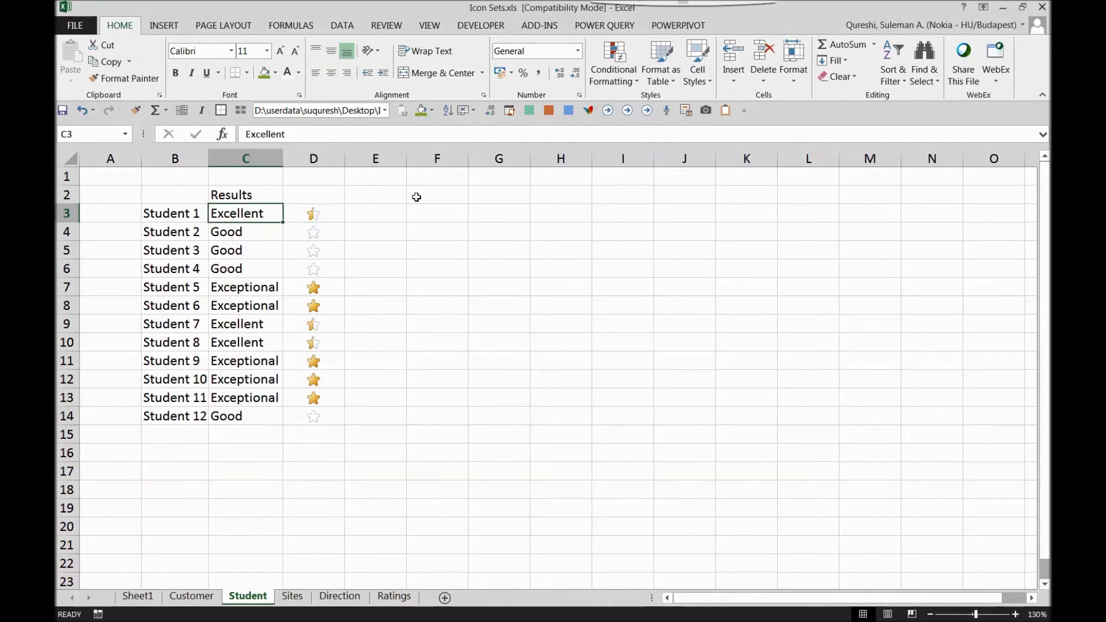
key(Down)
key(Down)
key(Down)
key(Down)
key(Down)
key(Down)
key(Up)
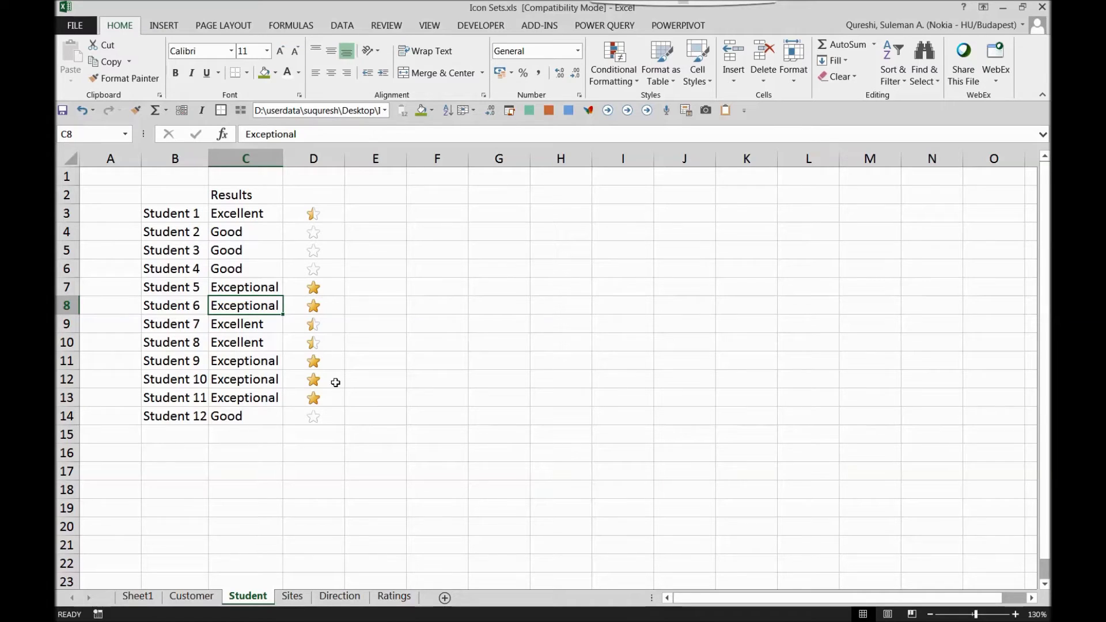
click(305, 600)
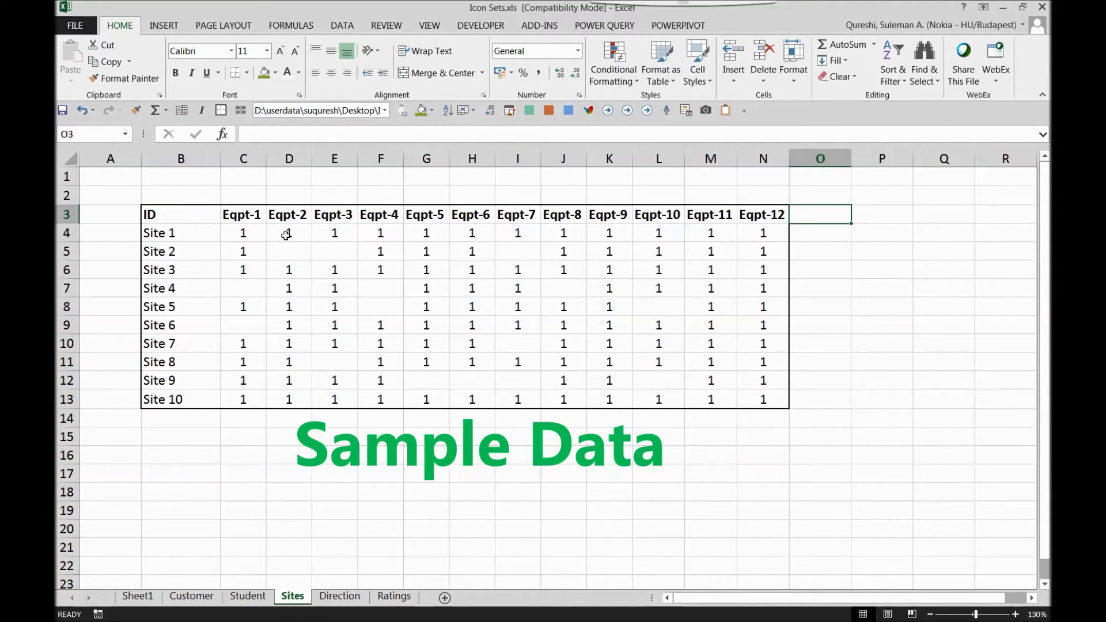
- Select Site 1's equipment values across C4:N4 to inspect them
click(169, 236)
click(285, 233)
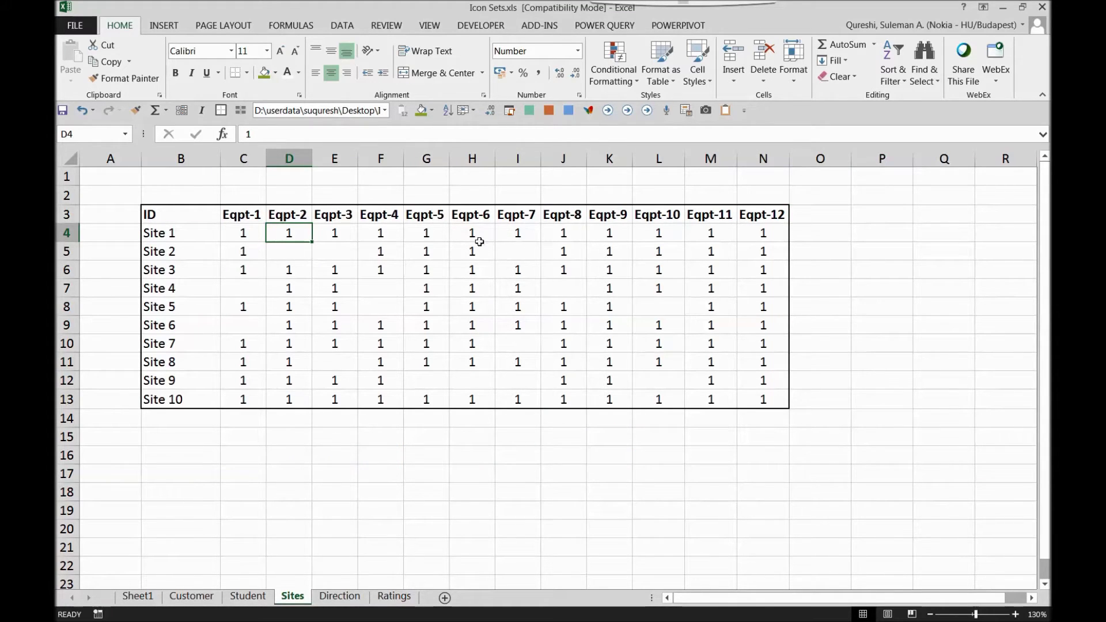
drag(242, 233, 593, 245)
click(526, 272)
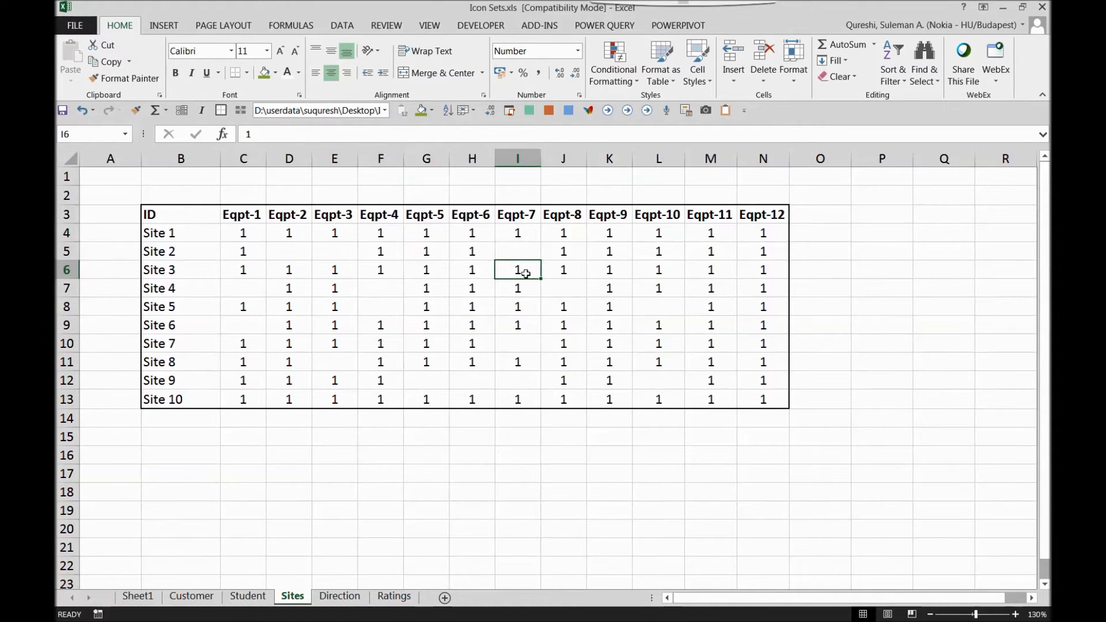
drag(243, 234, 748, 231)
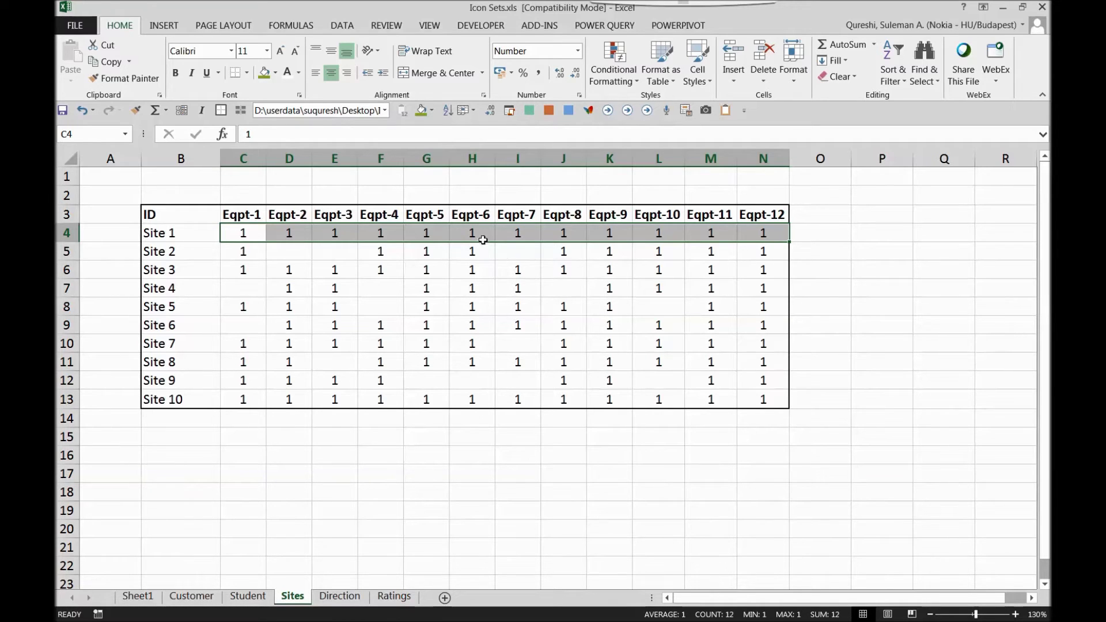
click(525, 271)
- Add the header 'Total' in O3, correcting the 'Totla' typo
click(788, 235)
click(819, 230)
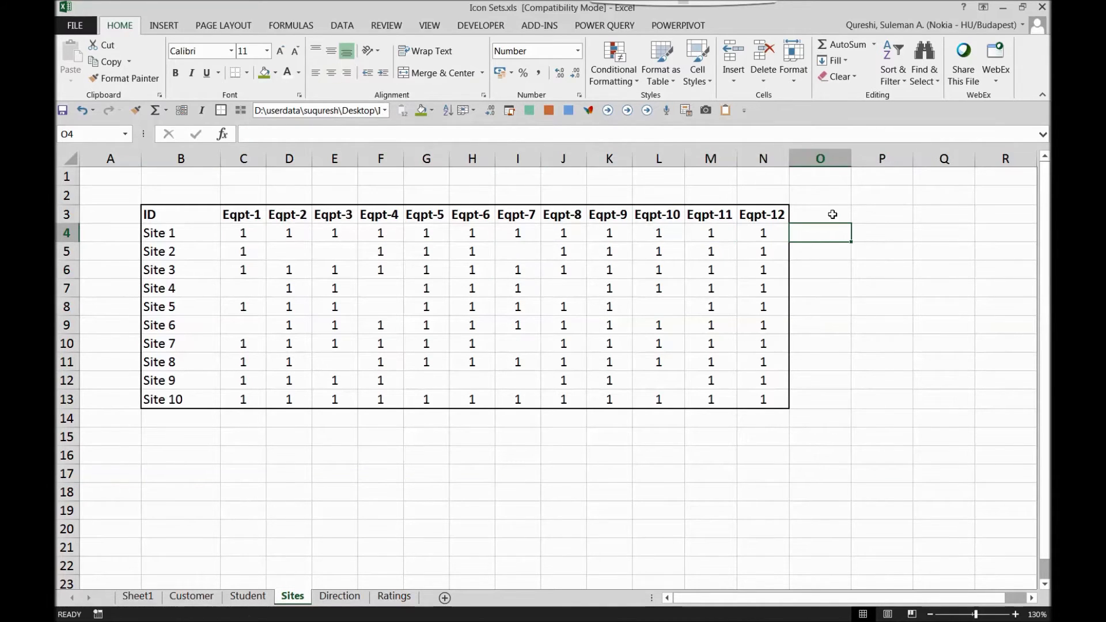
click(832, 215)
text(Totla)
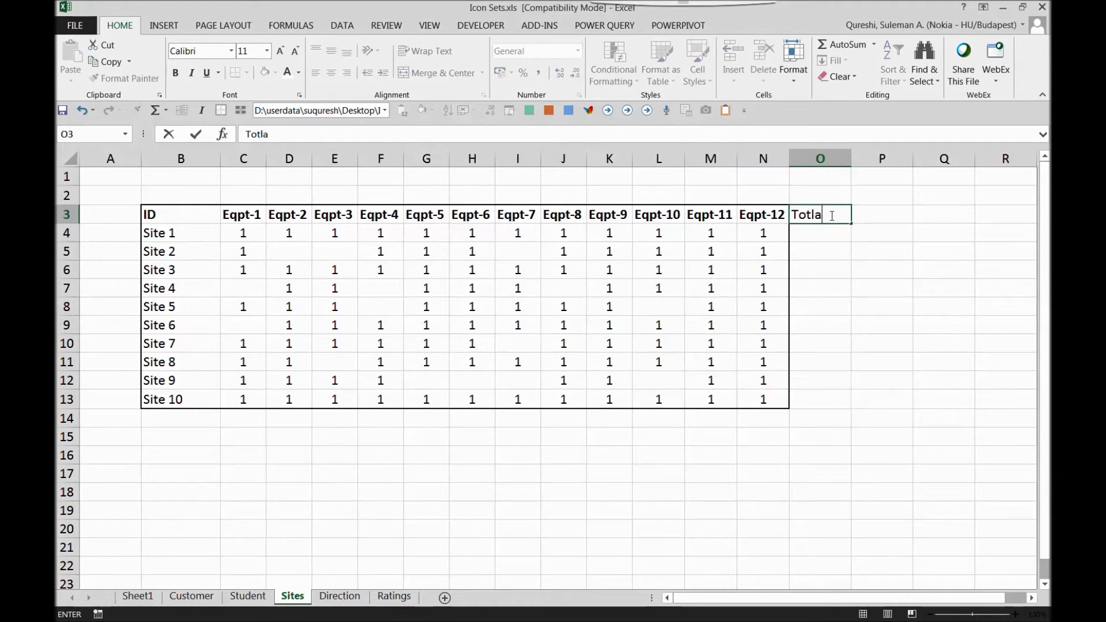
key(ctrl+Return)
text(Total)
key(Return)
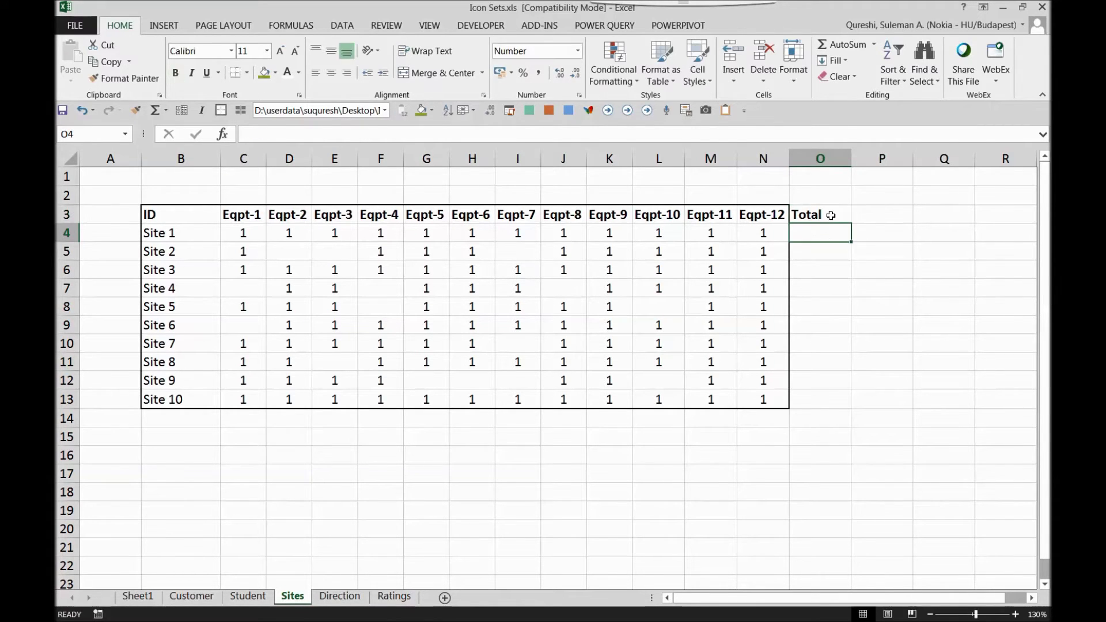
- Enter =SUM(C4:N4) in O4 and fill it down to O13
text(=s)
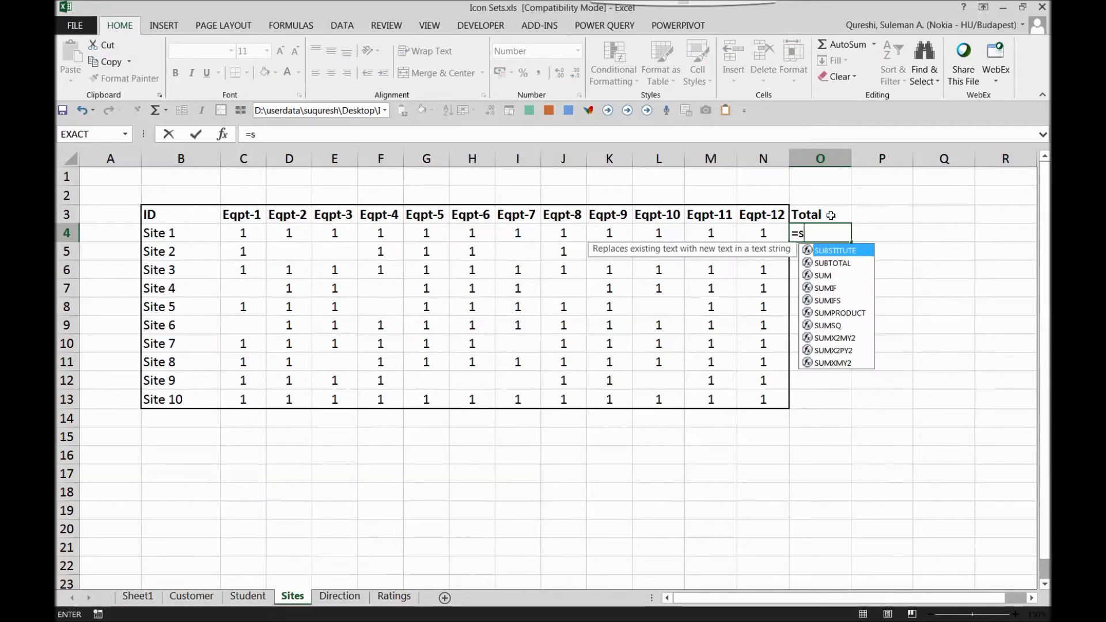
text(um()
key(Left)
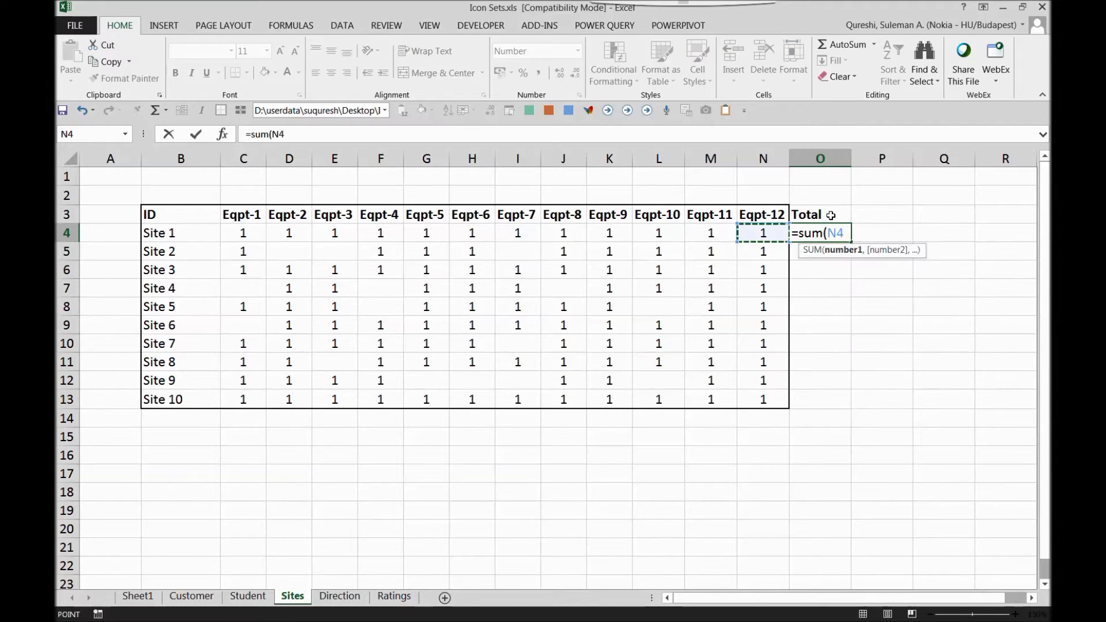
key(ctrl+shift+Left)
key(Return)
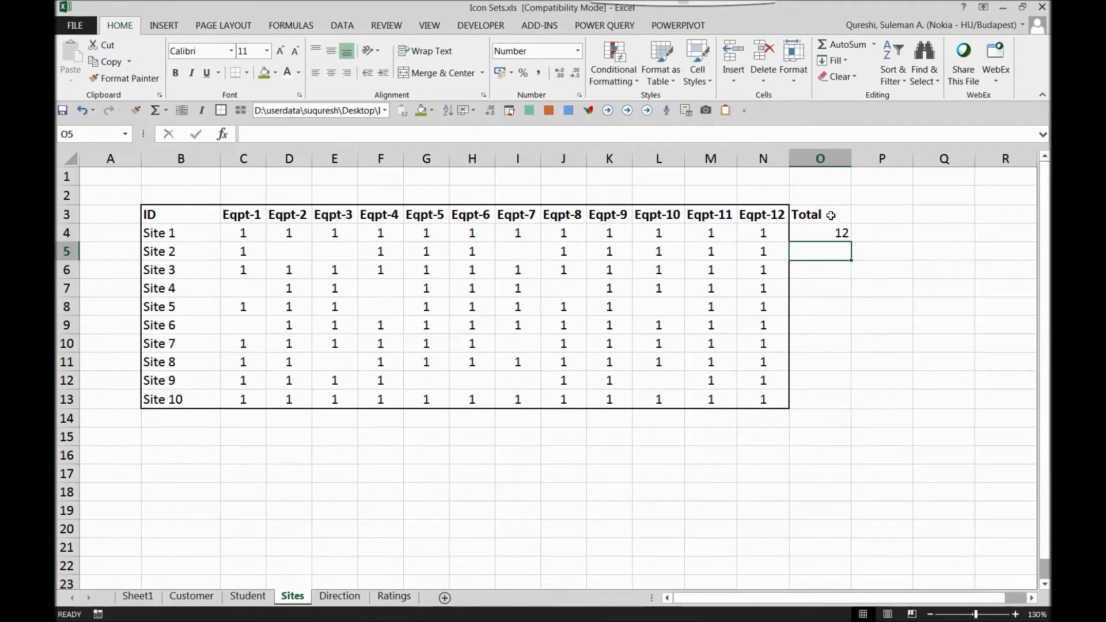
click(832, 228)
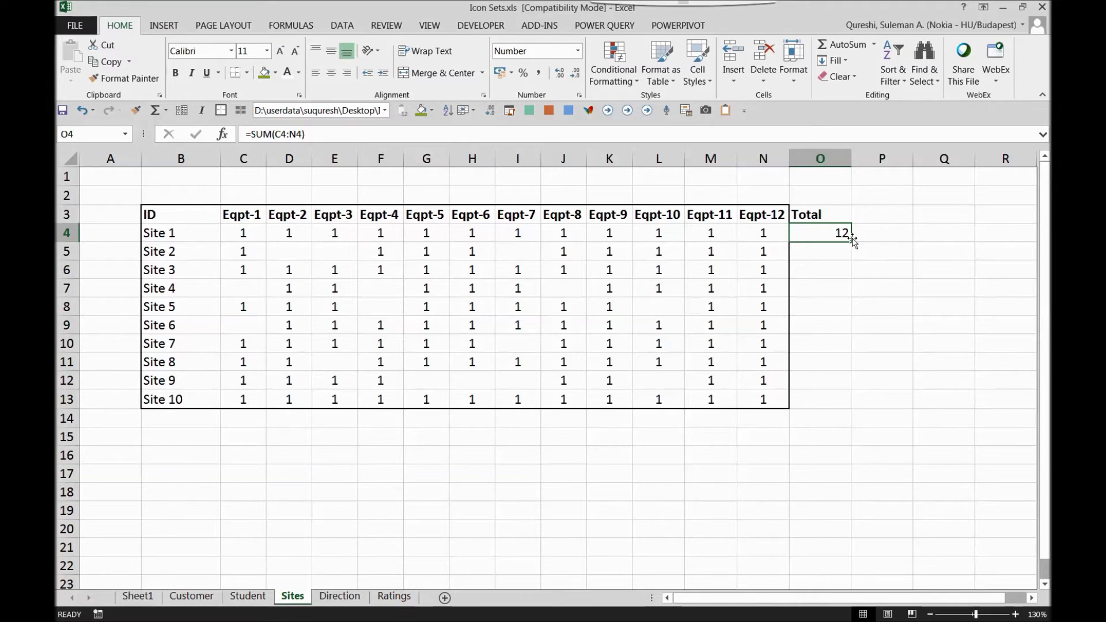
drag(852, 239, 832, 414)
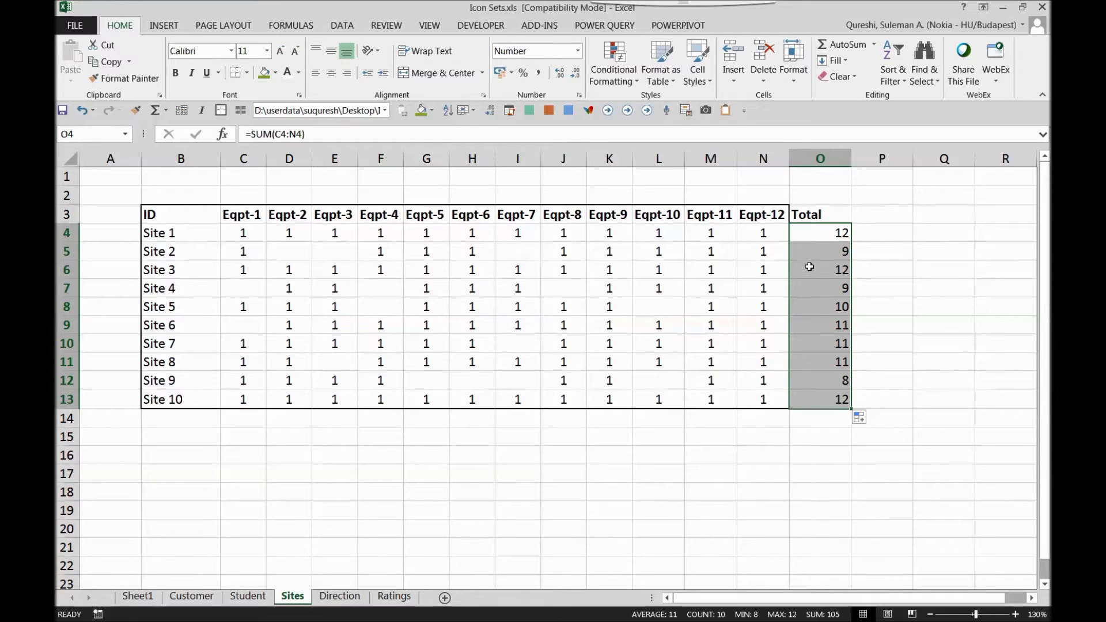
- Clear Site 4's 1s for Eqpt-6, 7, 10, 11 and 12, then select totals O4:O13
click(715, 269)
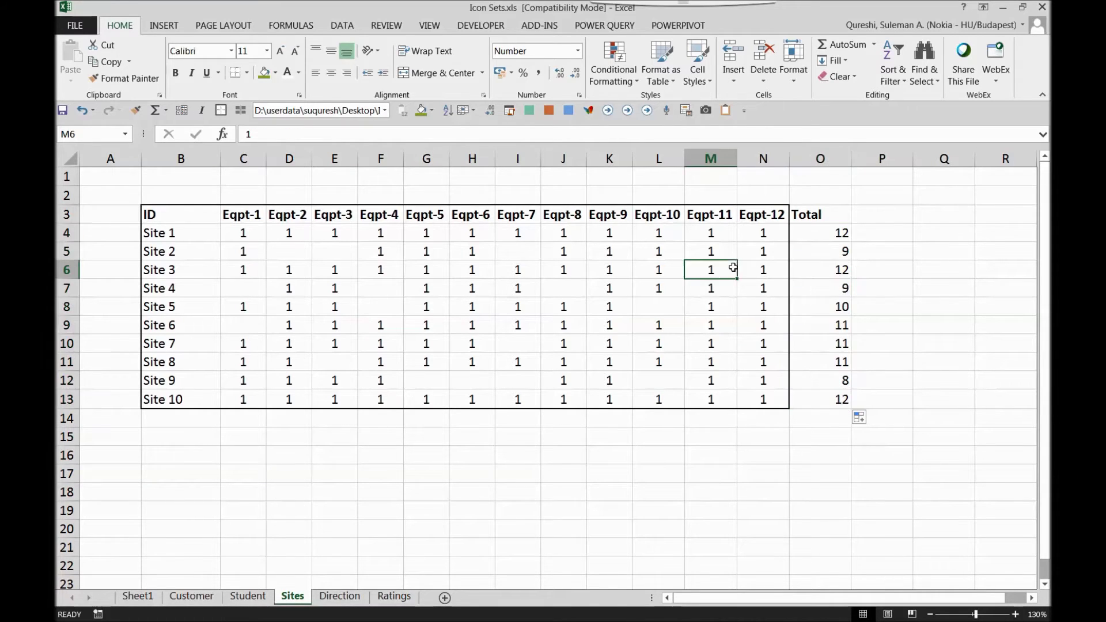
click(764, 252)
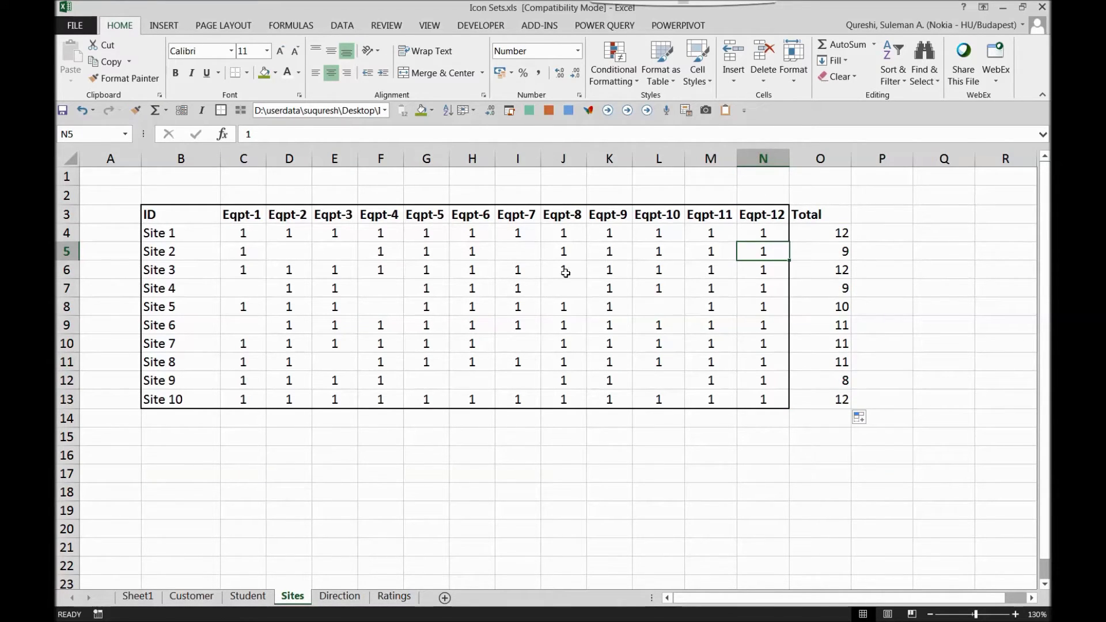
click(510, 285)
key(Left)
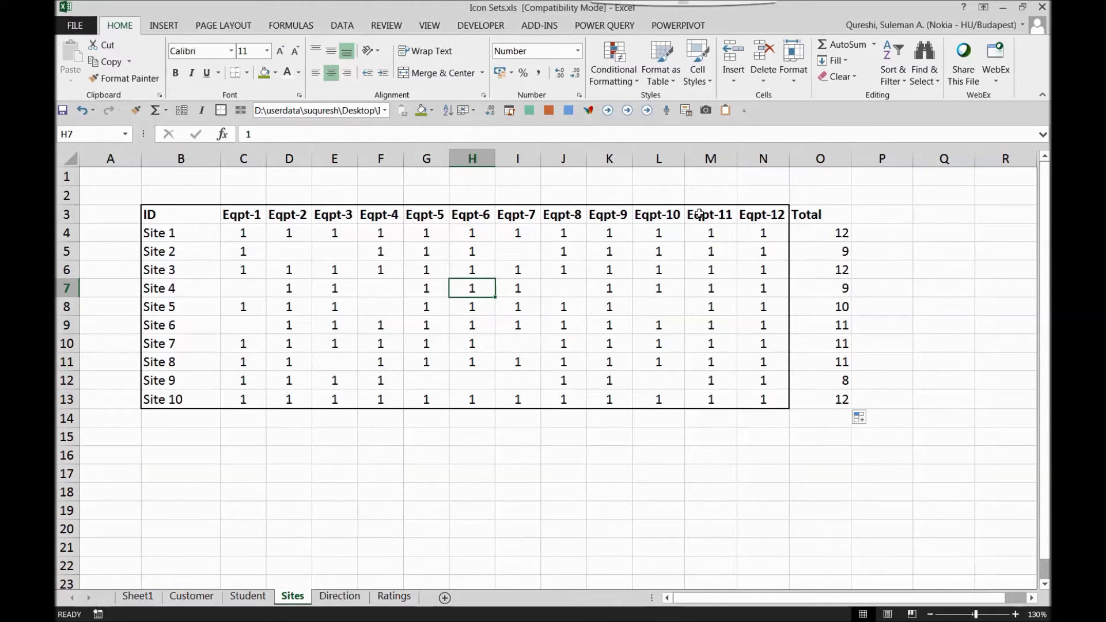
key(BackSpace)
key(Right)
key(BackSpace)
key(Right)
key(Right)
key(Right)
key(BackSpace)
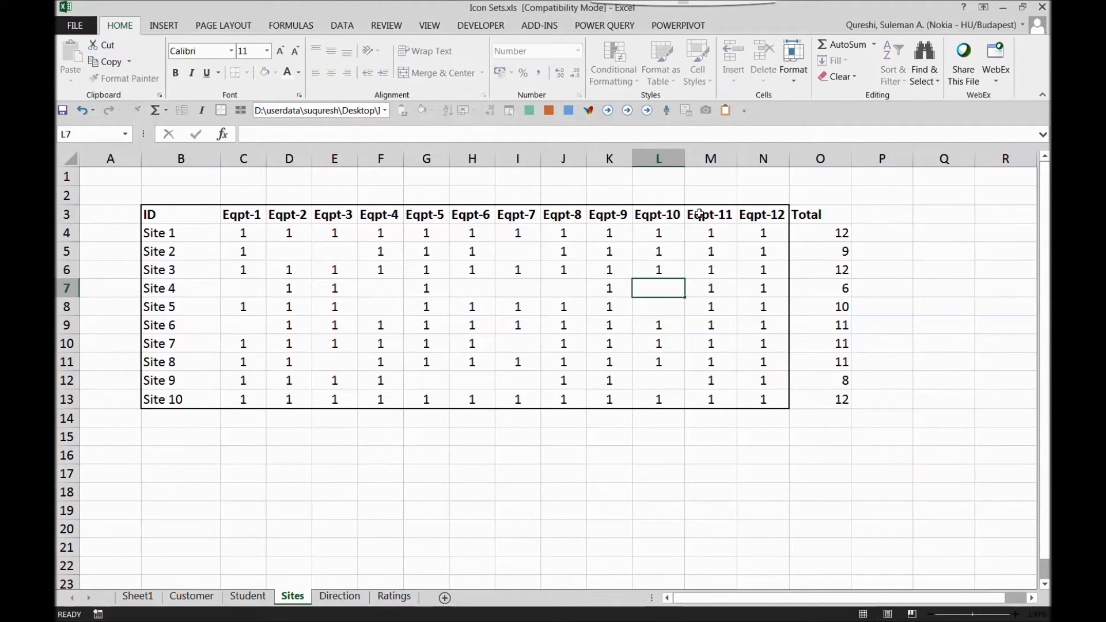
key(Right)
key(BackSpace)
key(Right)
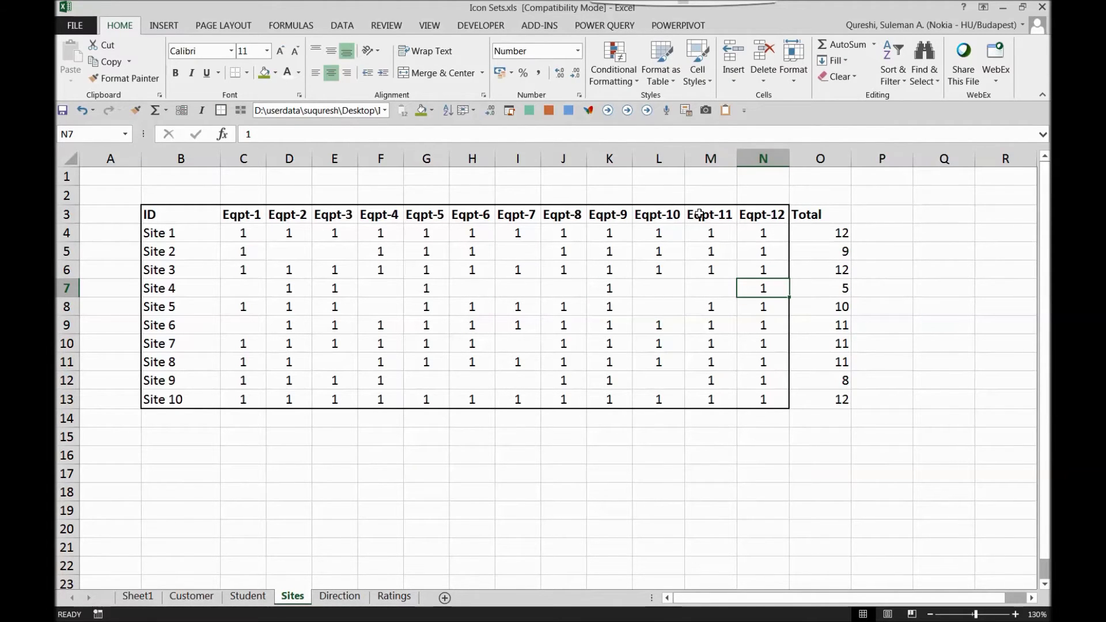
key(BackSpace)
key(Down)
key(Down)
key(Down)
drag(818, 234, 807, 399)
- Apply the 3 Symbols (Uncircled) icon set to the Total column O4:O13
click(628, 81)
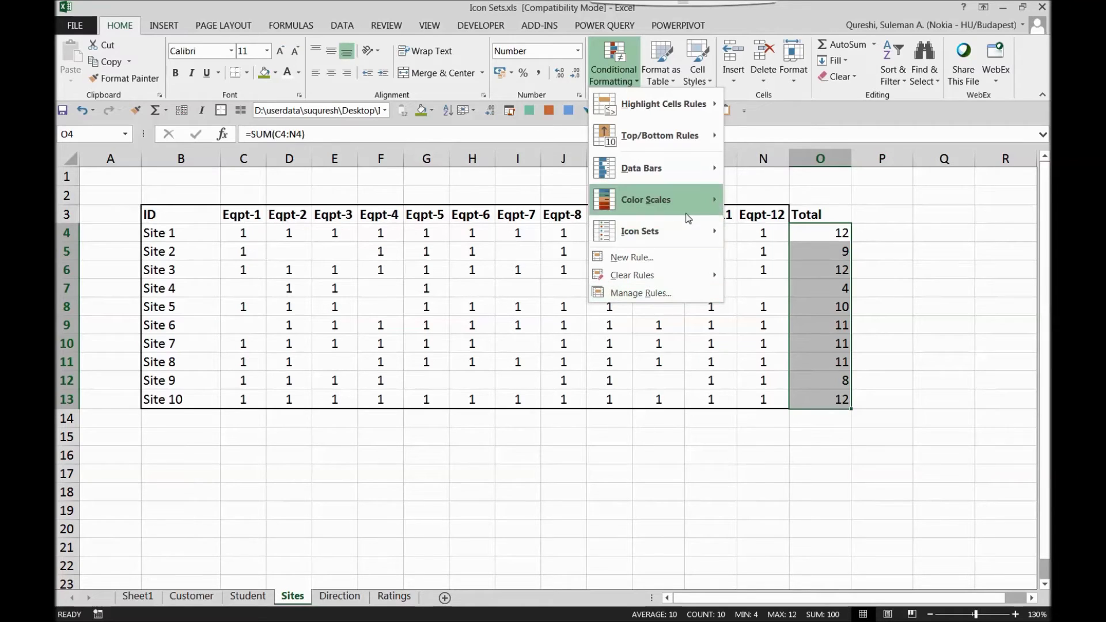
mouse_move(684, 233)
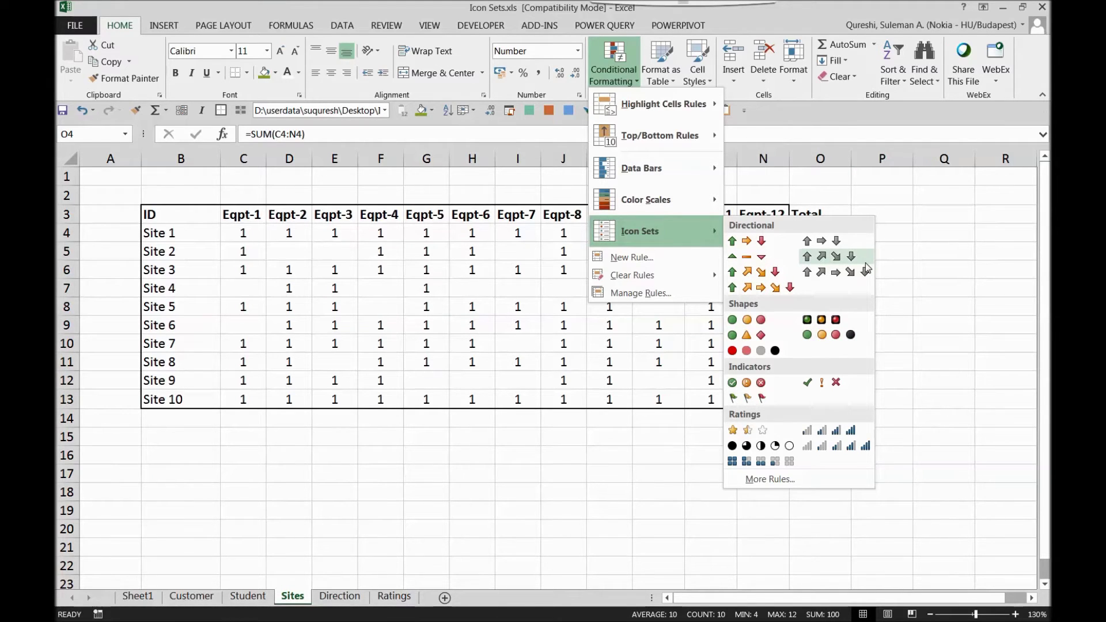
click(828, 392)
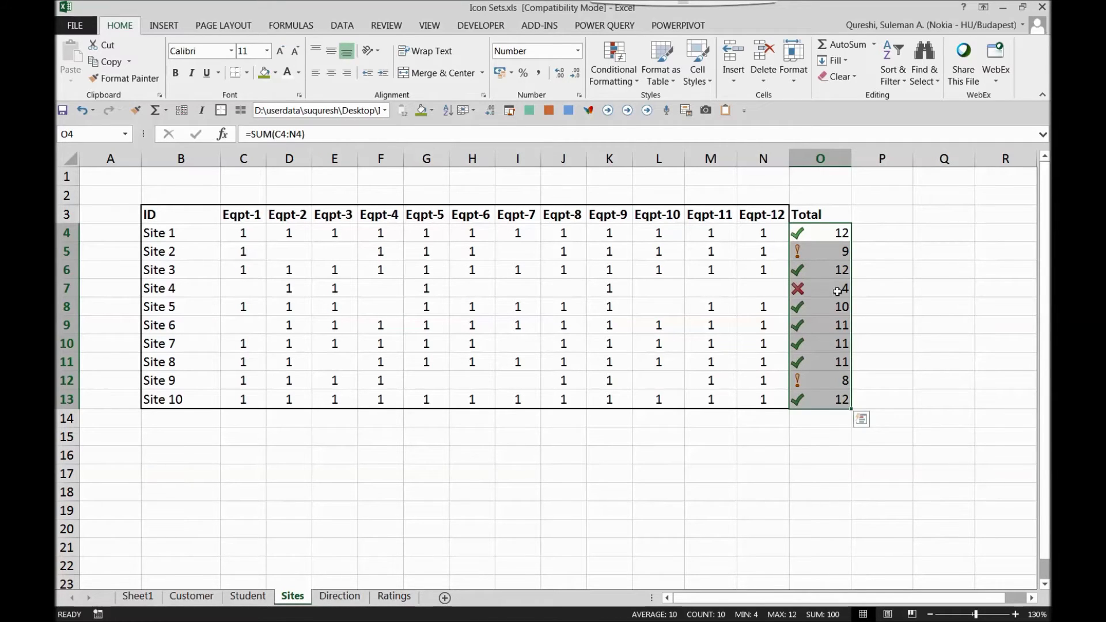
right_click(821, 233)
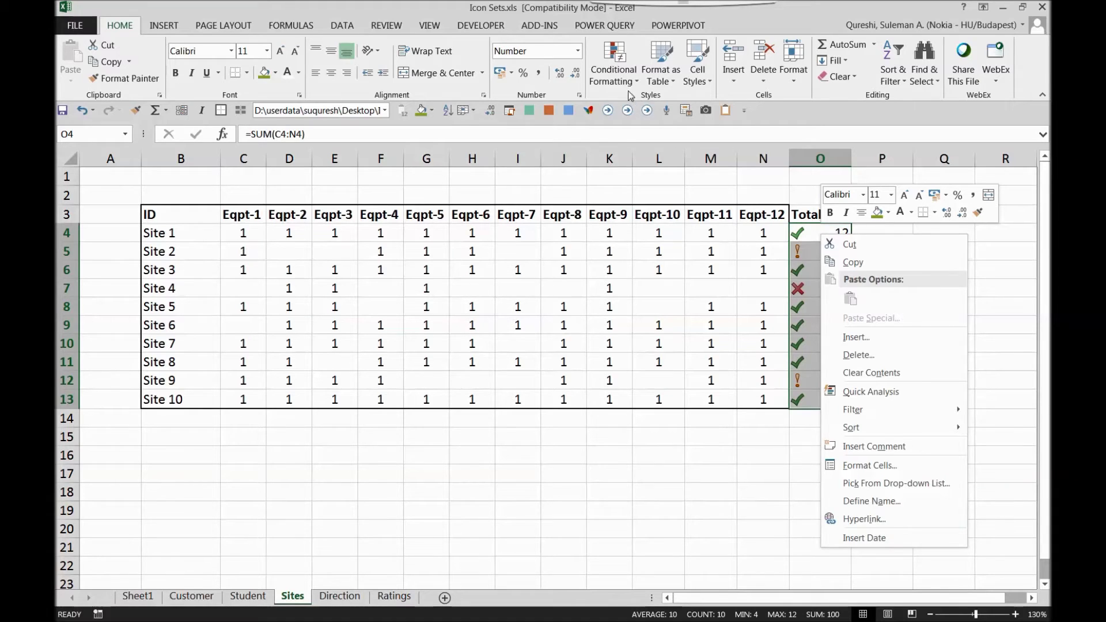
click(617, 76)
- Edit the Total icon set rule, switching both threshold types to Number
click(639, 293)
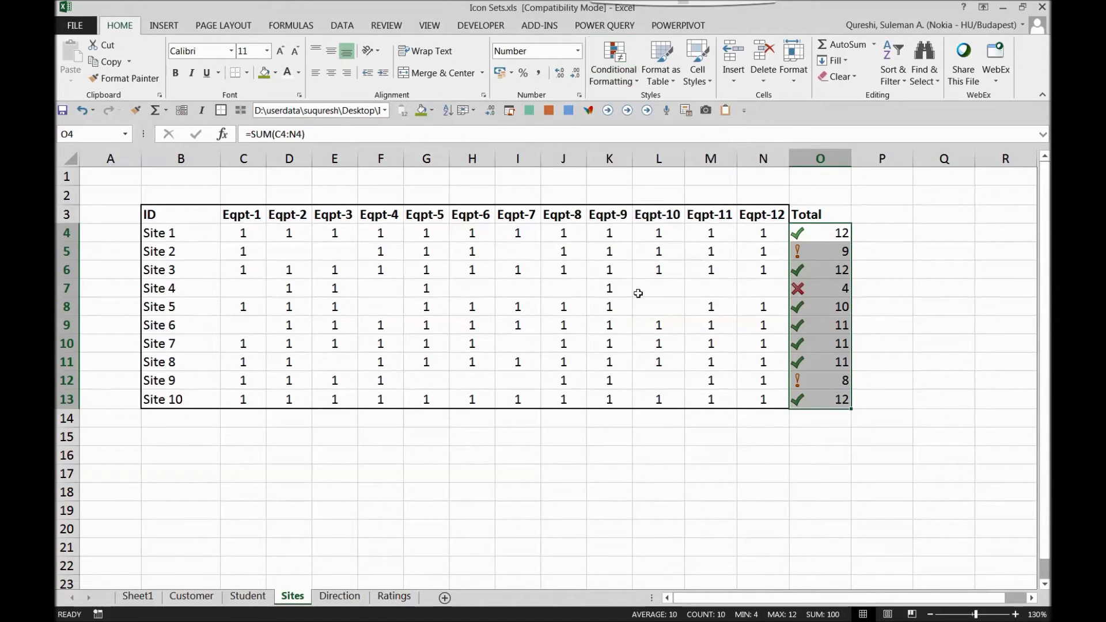
double_click(534, 267)
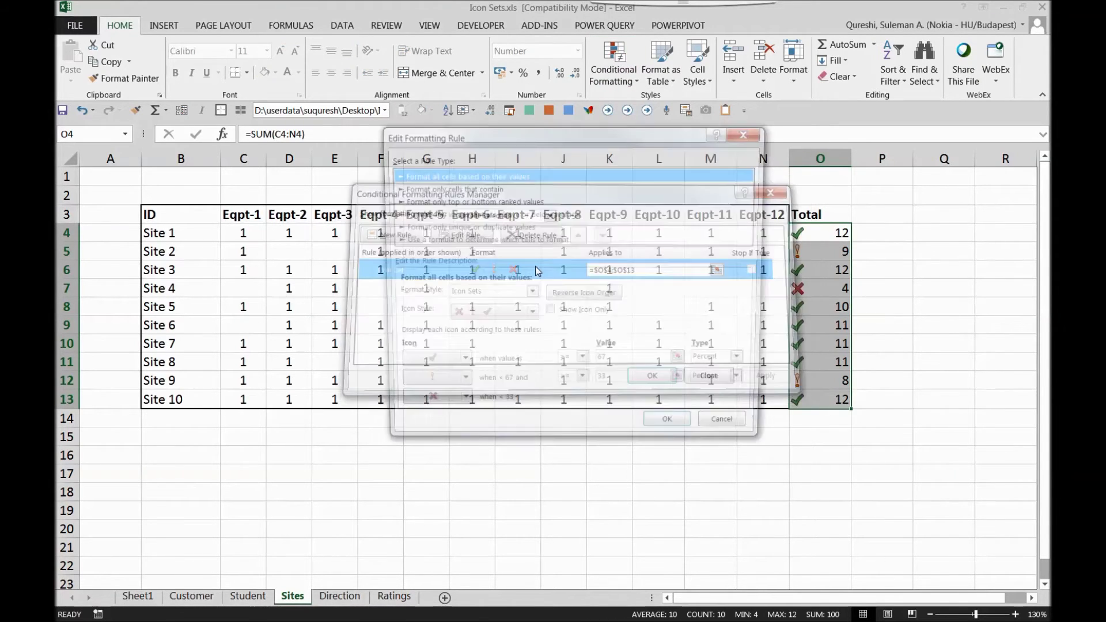
drag(519, 138, 370, 84)
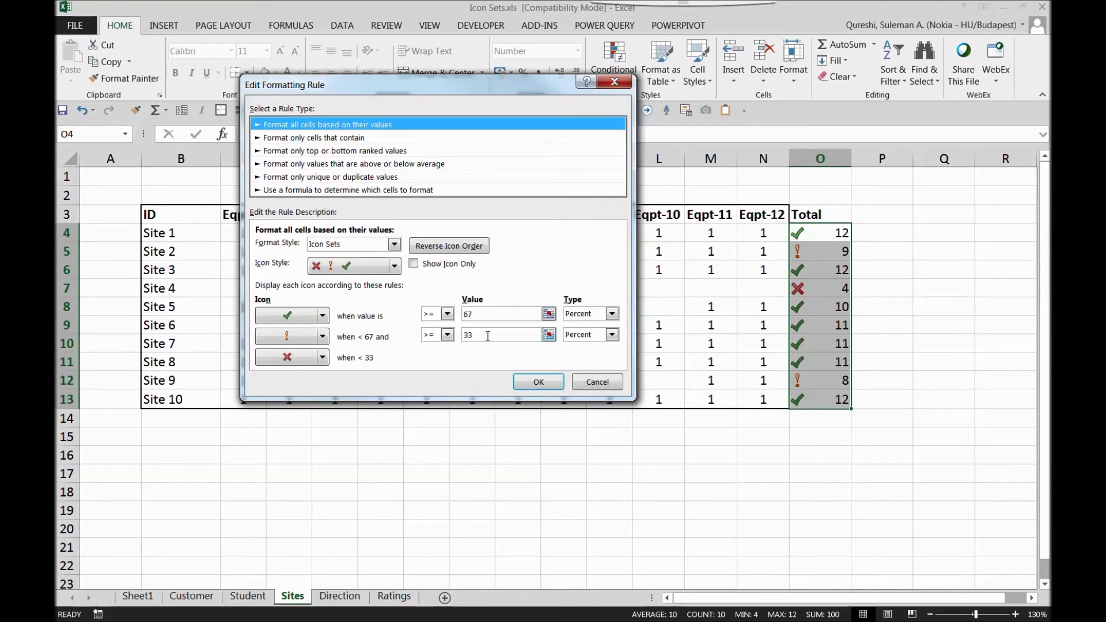
click(597, 315)
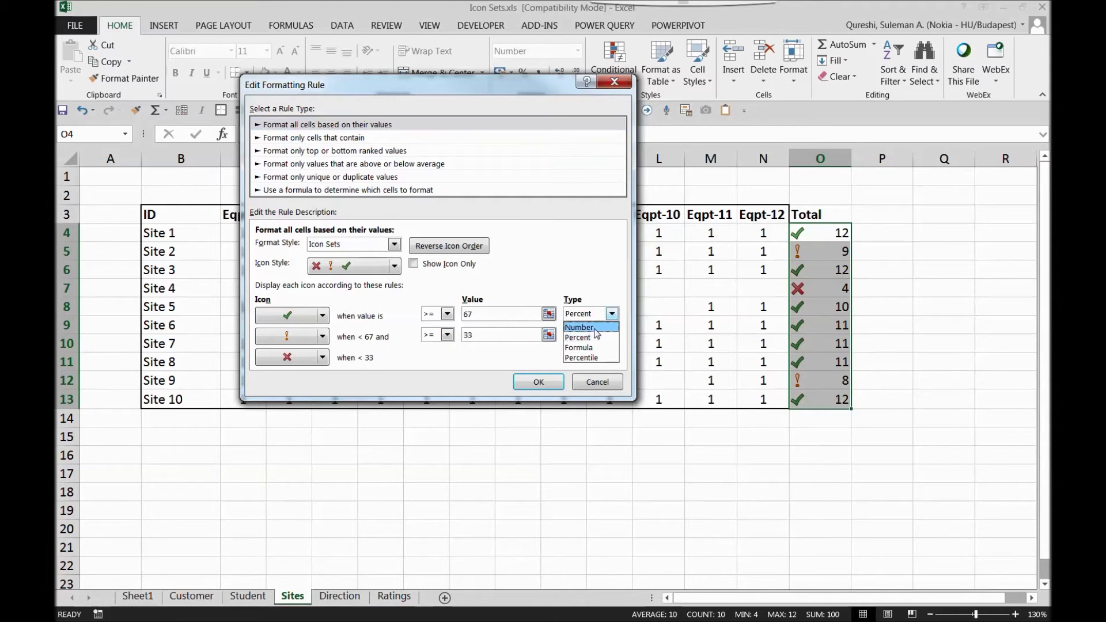
click(596, 327)
click(593, 335)
click(592, 348)
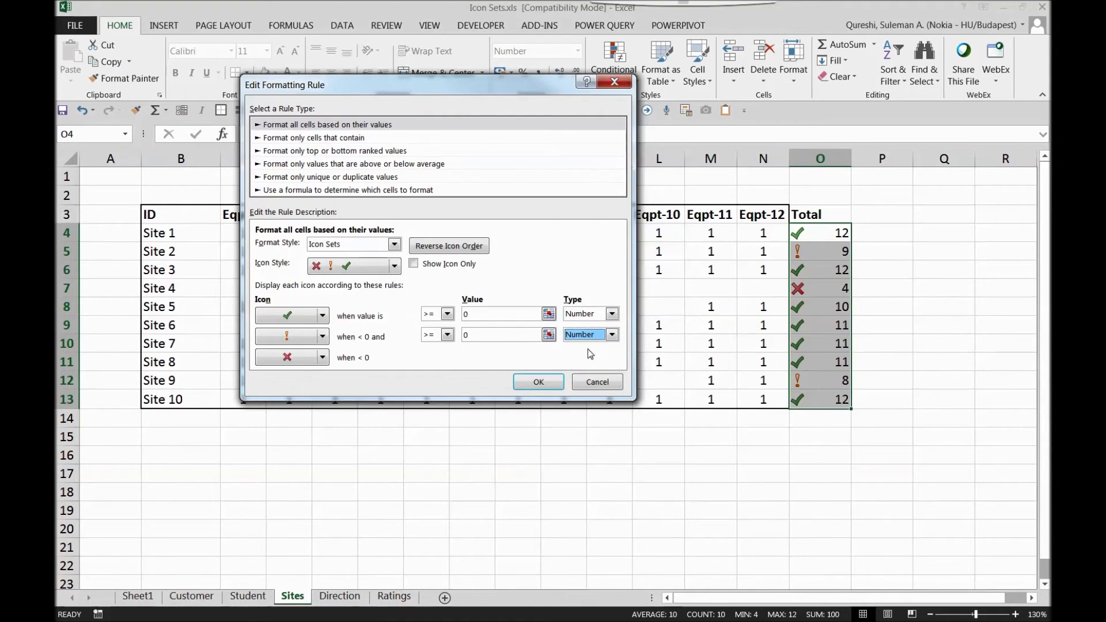
- Set the thresholds to 10 for the check and 5 for the exclamation, and apply
double_click(471, 335)
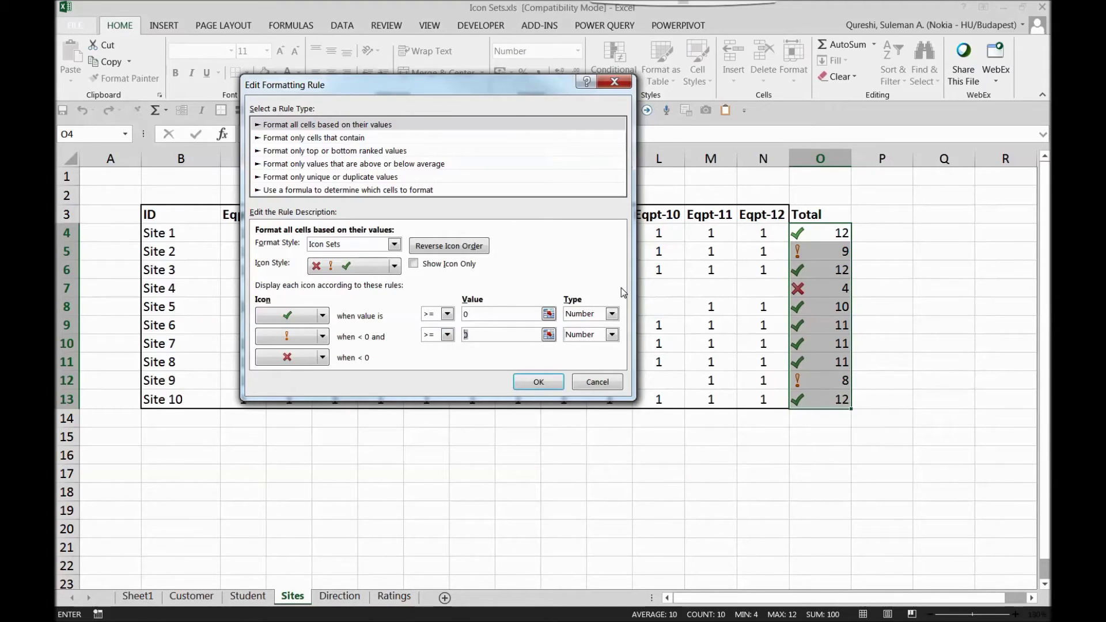
text(5)
click(491, 314)
text(9)
key(BackSpace)
text(10)
click(538, 382)
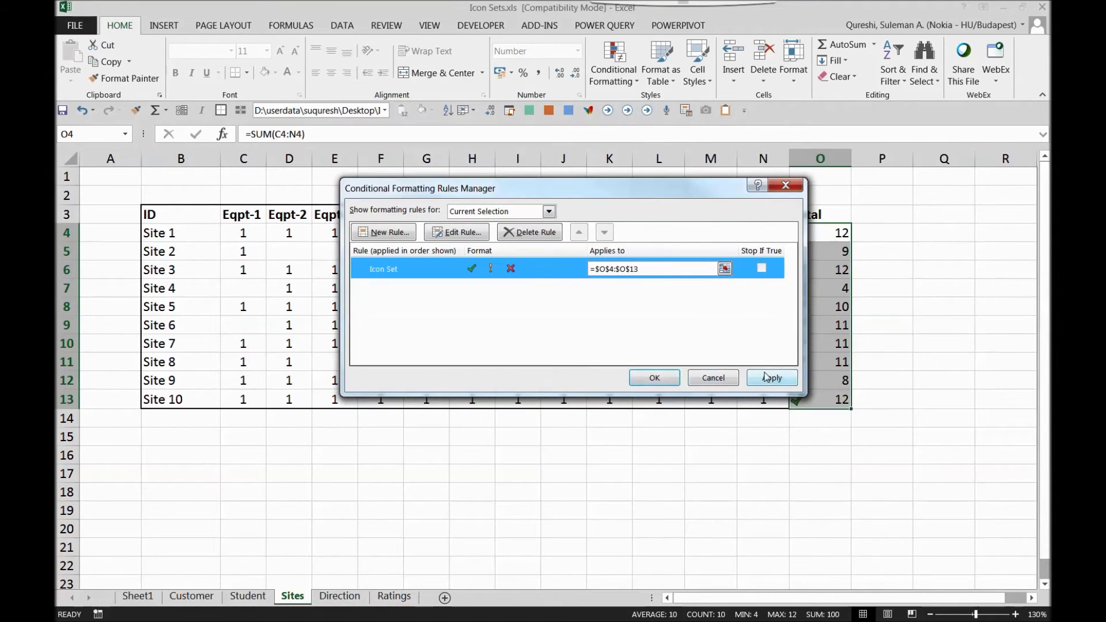
click(766, 377)
- Turn on Show Icon Only in the Total icon rule and apply it
double_click(538, 271)
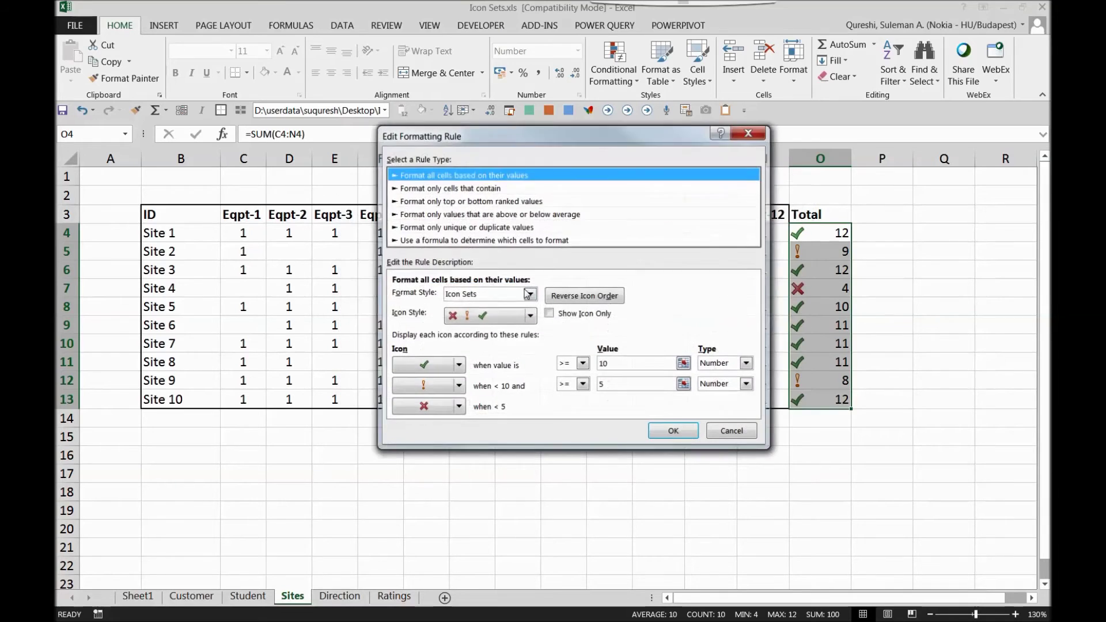
click(576, 316)
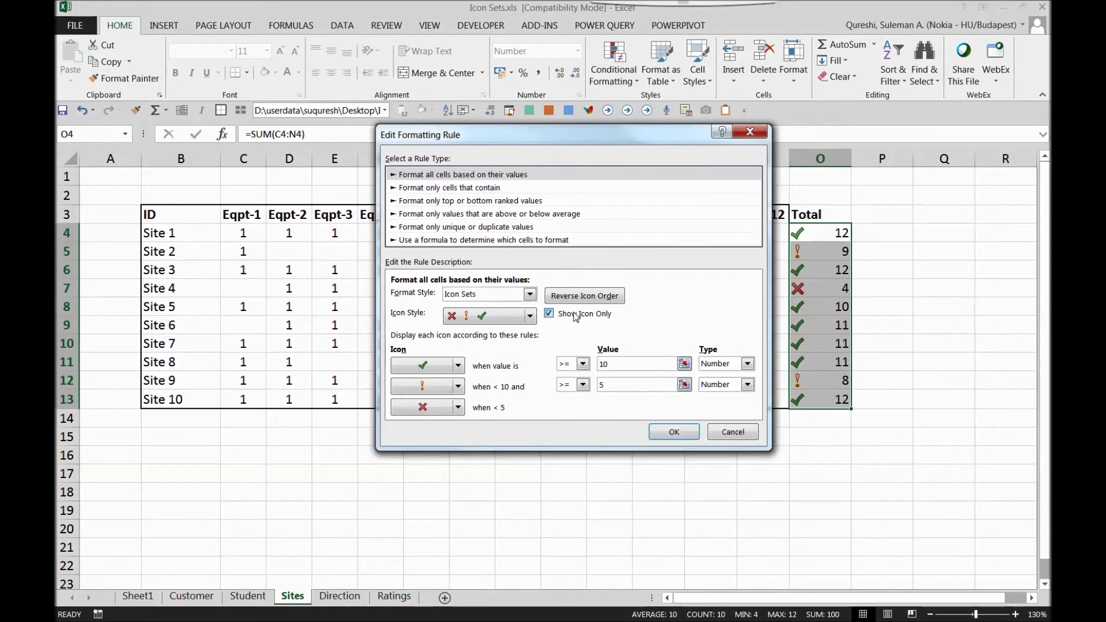
click(663, 433)
click(772, 377)
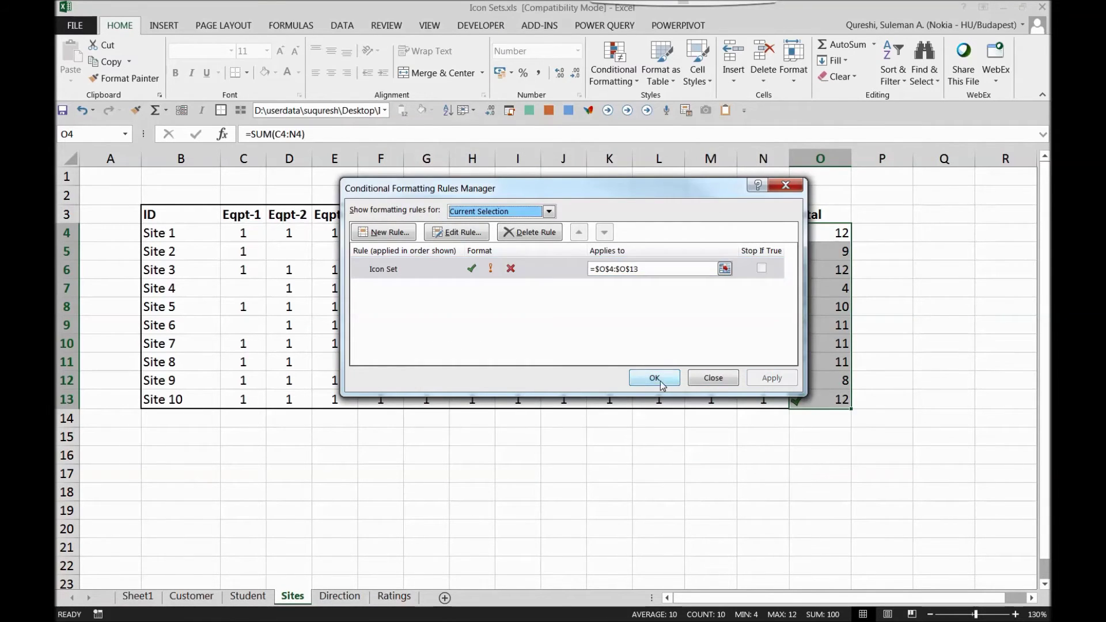
click(655, 378)
click(839, 333)
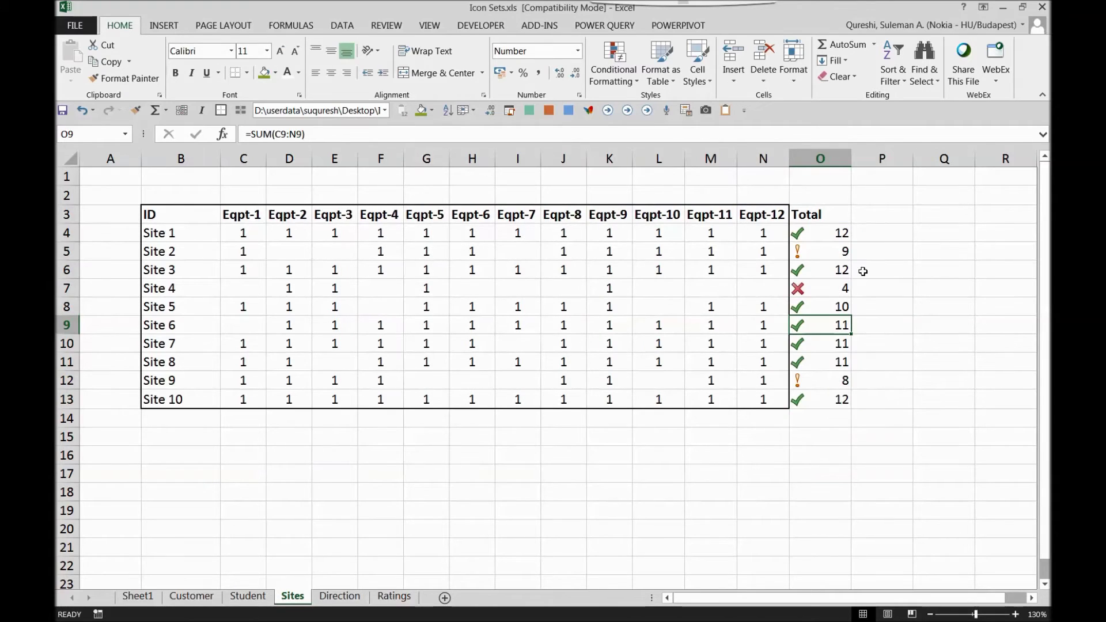
click(812, 288)
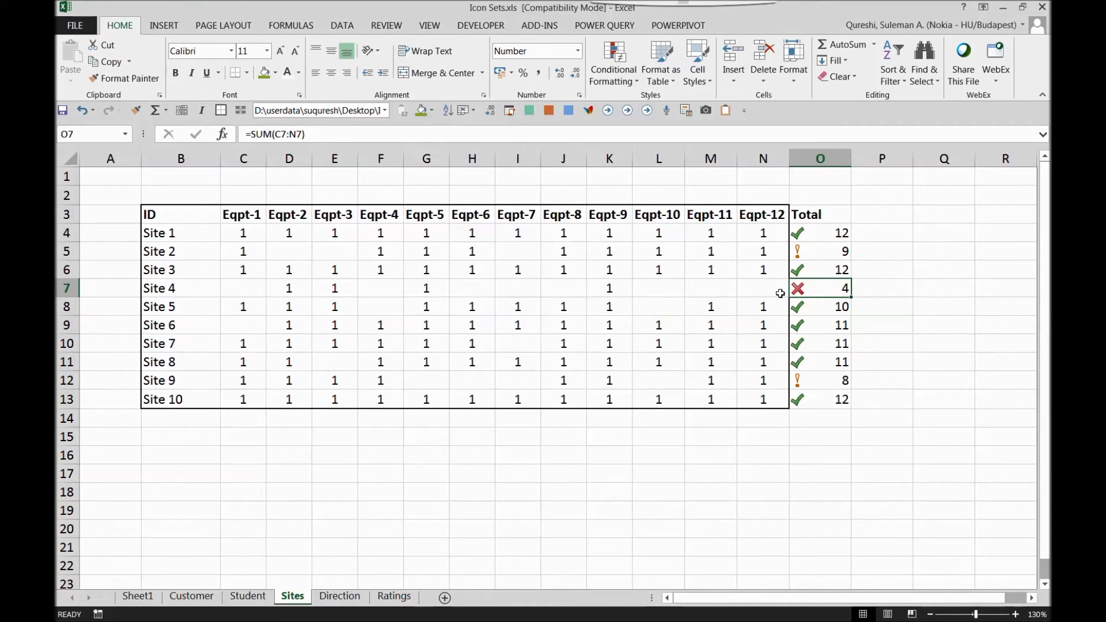
click(809, 252)
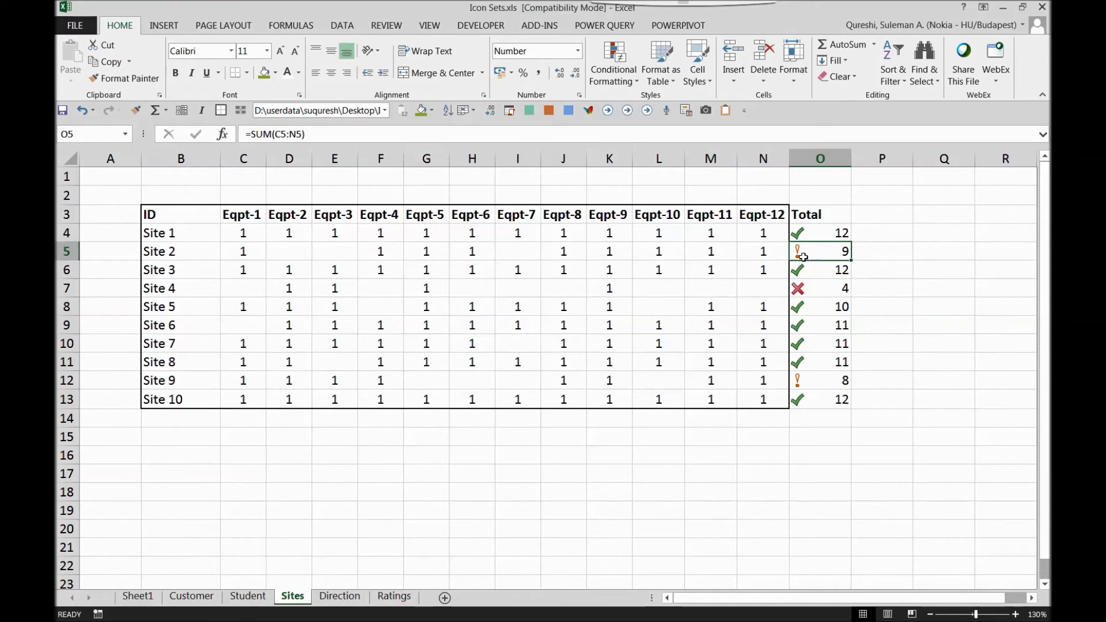
click(816, 235)
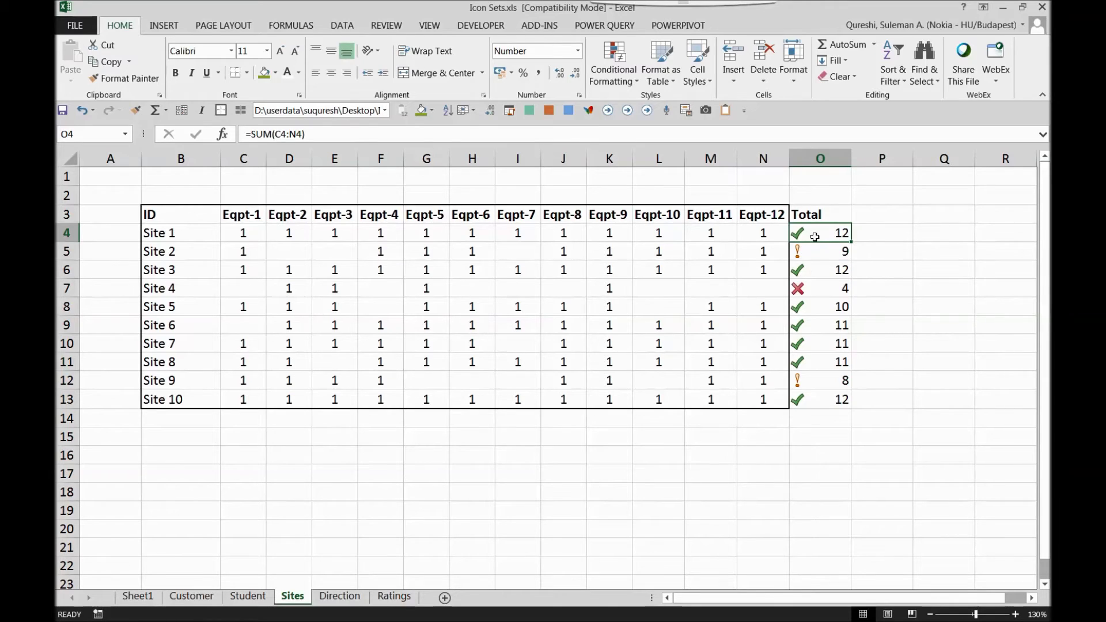
click(812, 272)
click(803, 305)
click(801, 326)
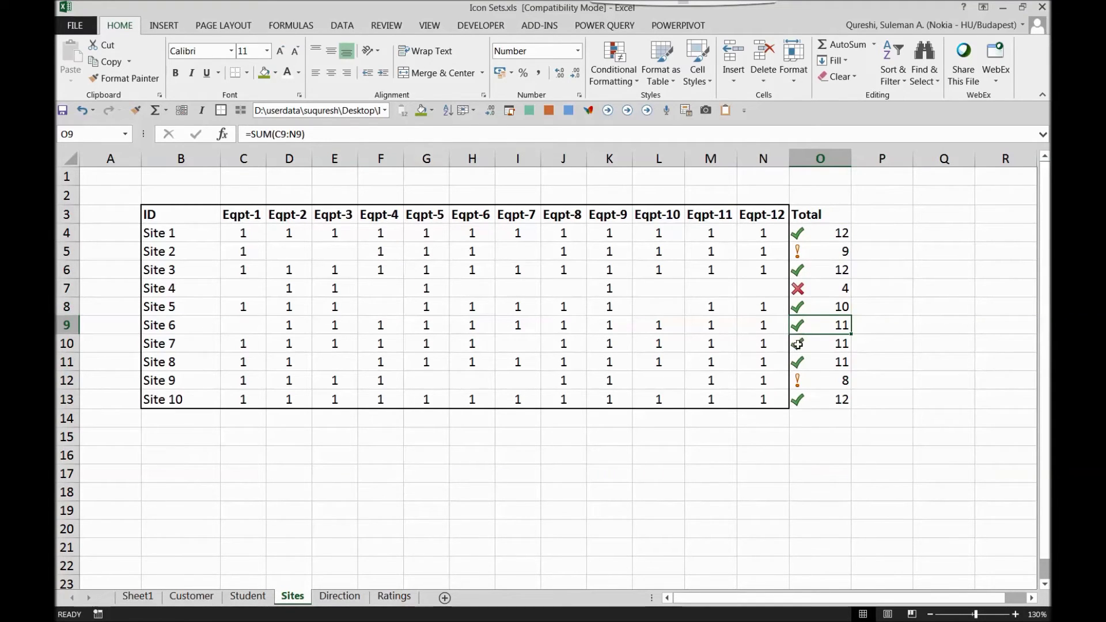
click(800, 346)
click(798, 362)
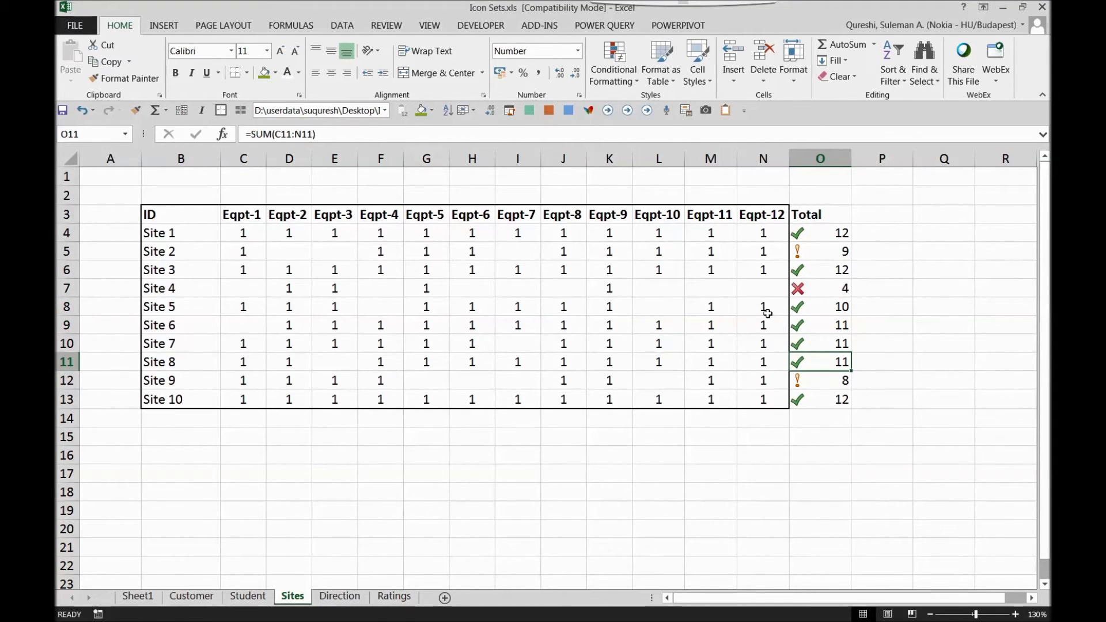
drag(813, 233, 832, 399)
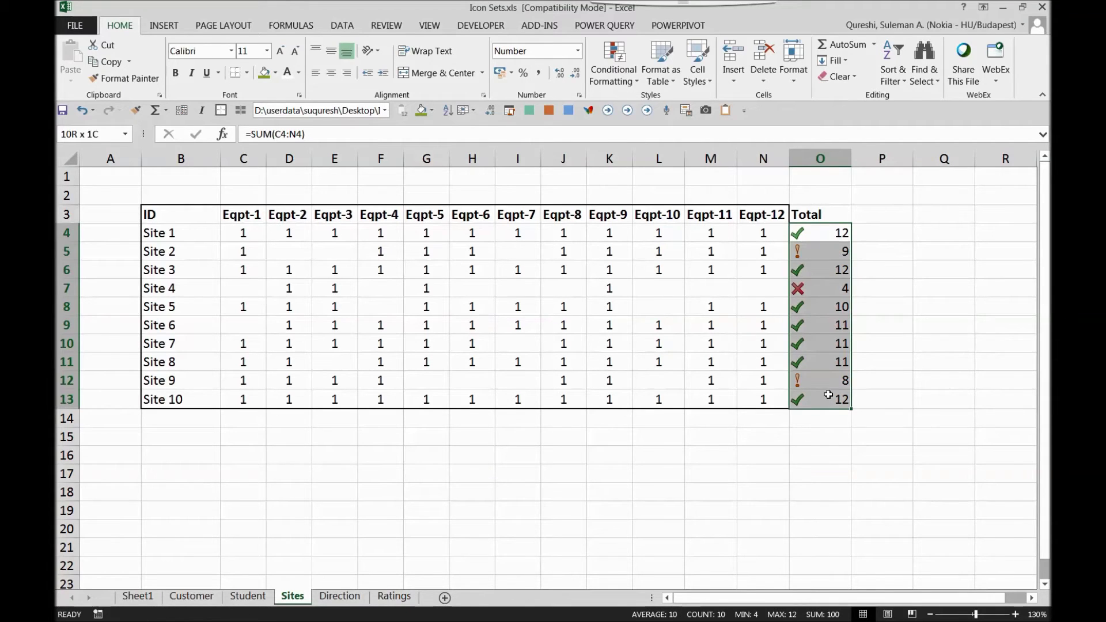
- Tick Show Icon Only in the Total column's icon set rule and apply it
click(614, 63)
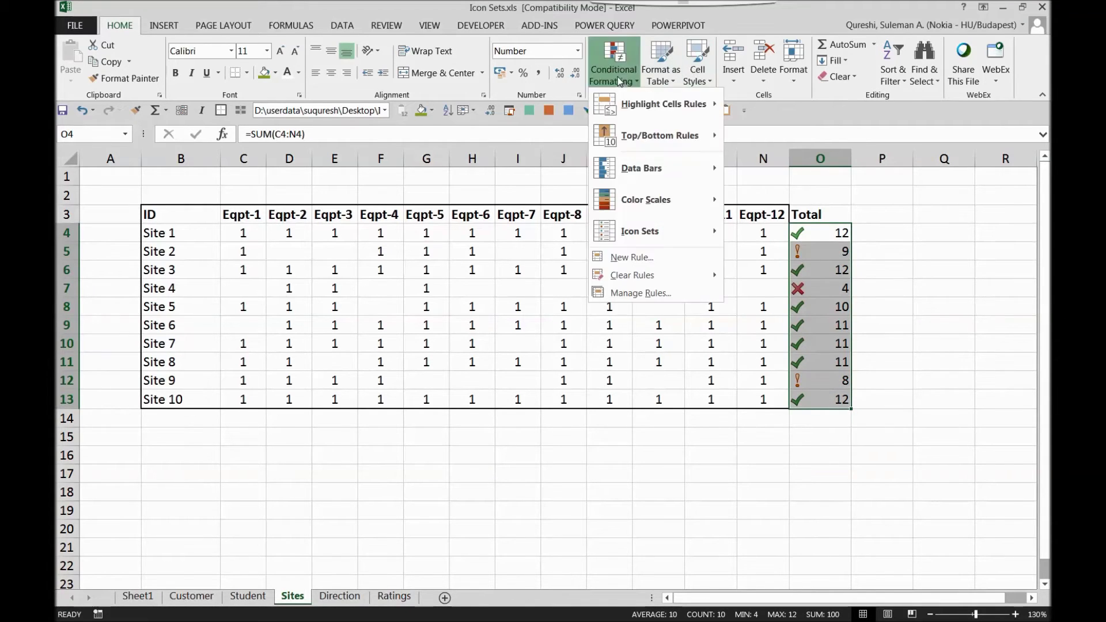
click(657, 294)
double_click(546, 273)
click(584, 313)
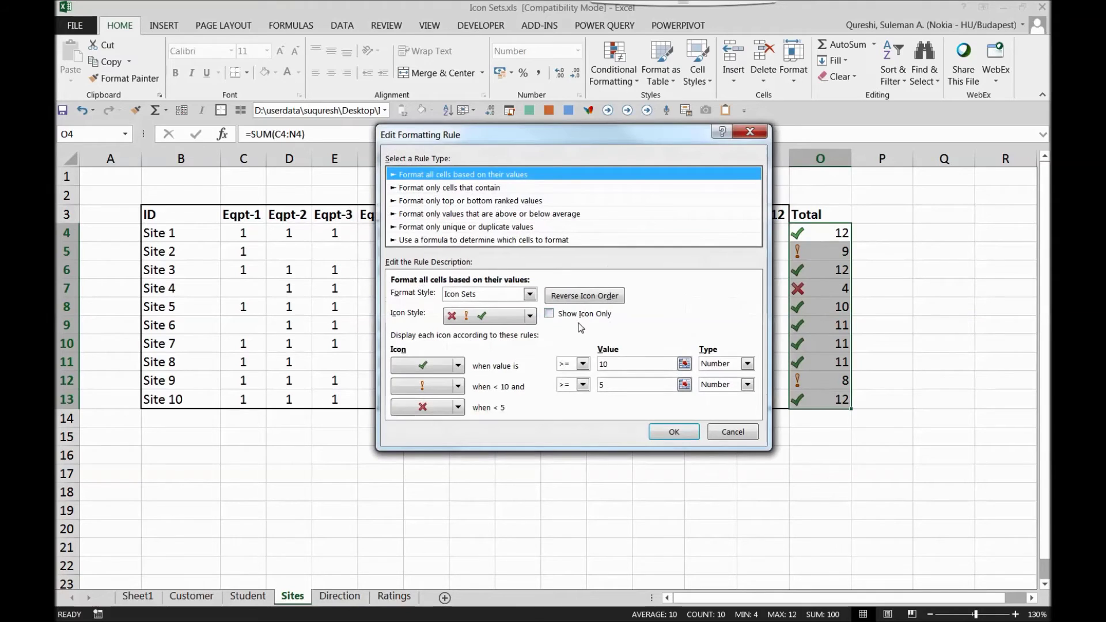
click(674, 432)
click(772, 378)
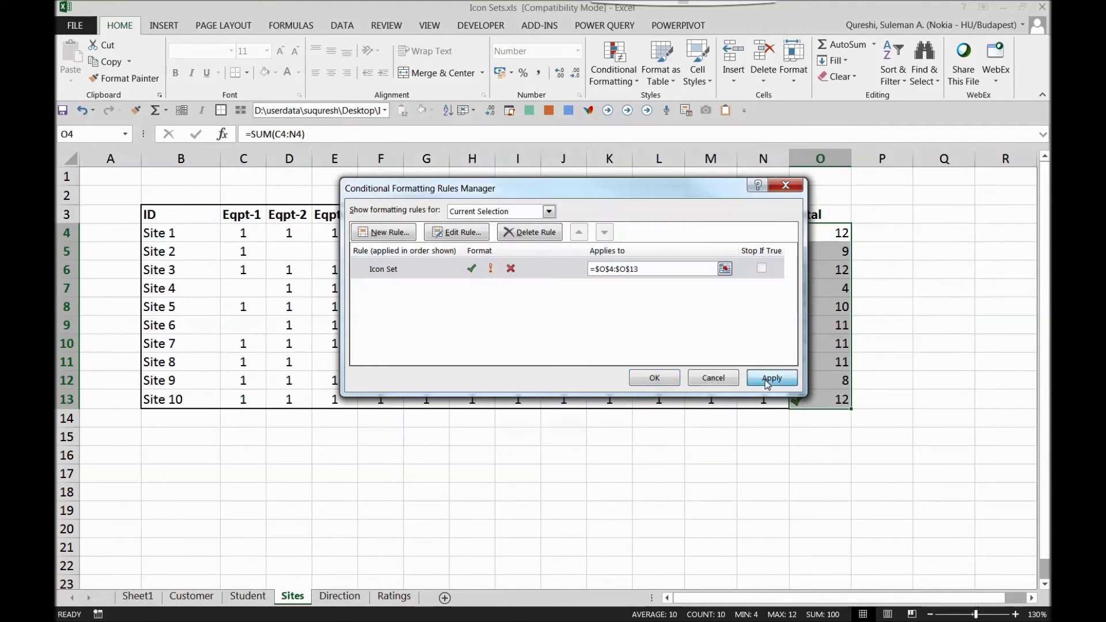
click(668, 383)
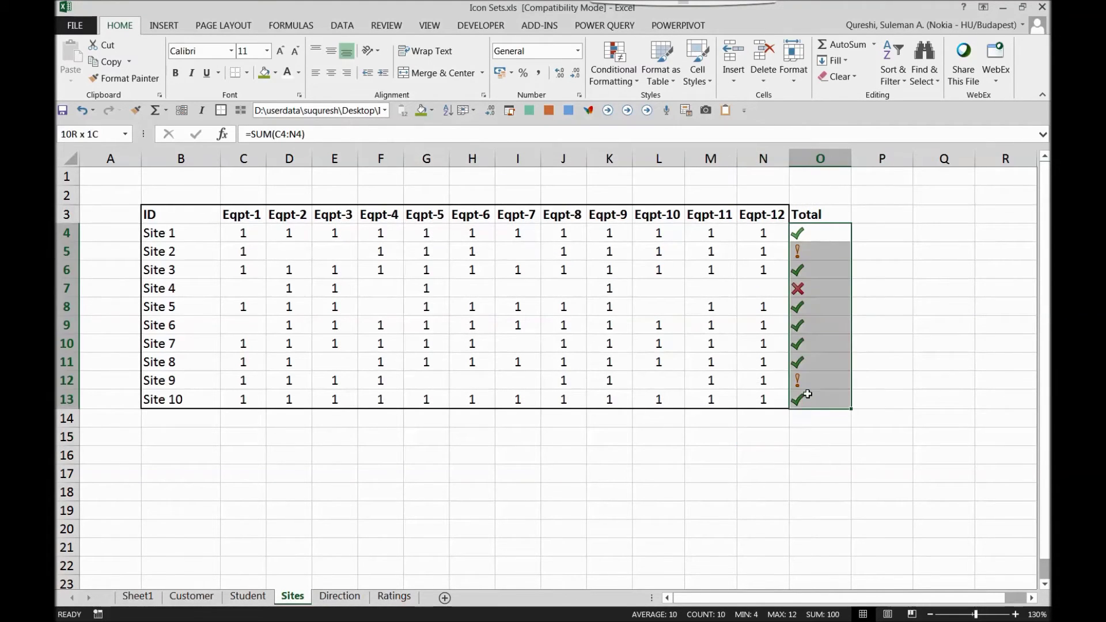
- Centre the icons in O4:O13 and review the Total column
click(331, 78)
click(521, 308)
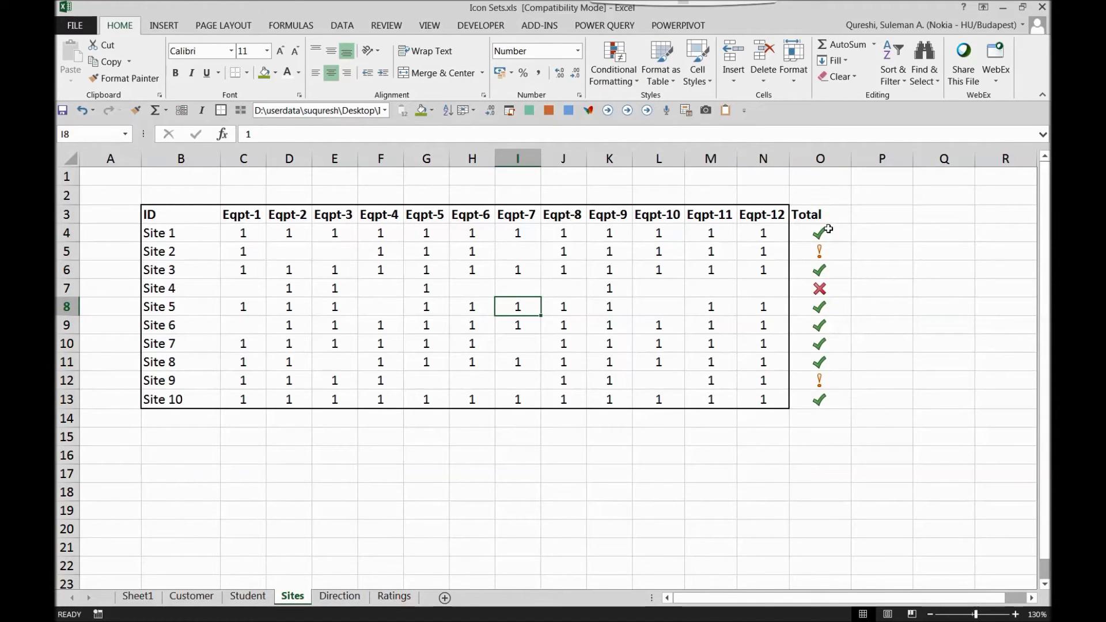
drag(828, 230, 830, 400)
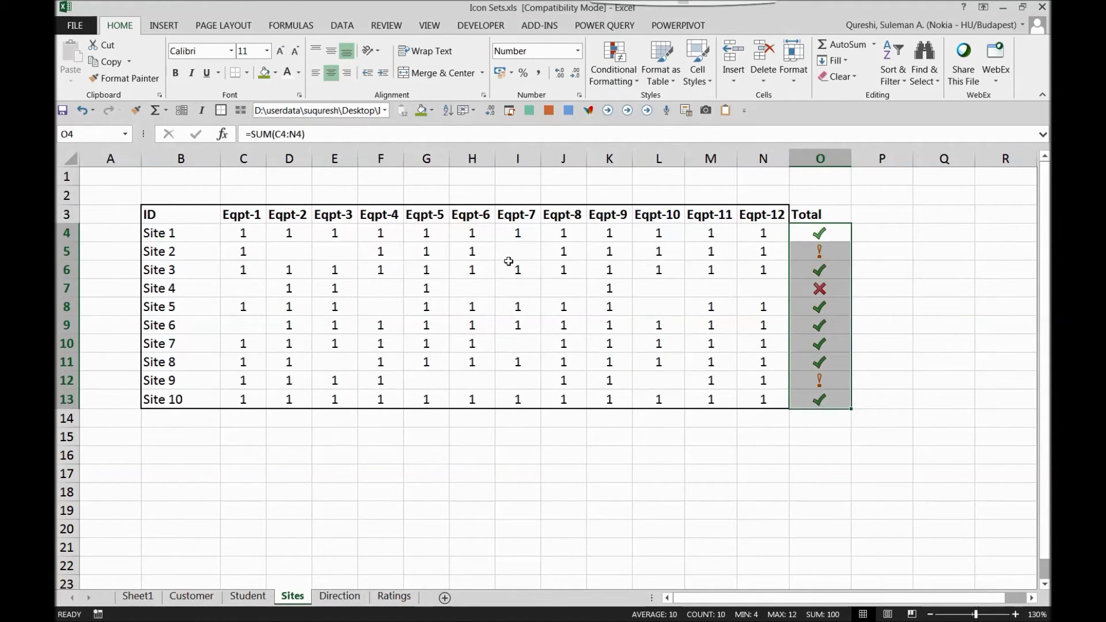
click(228, 238)
drag(445, 248, 727, 361)
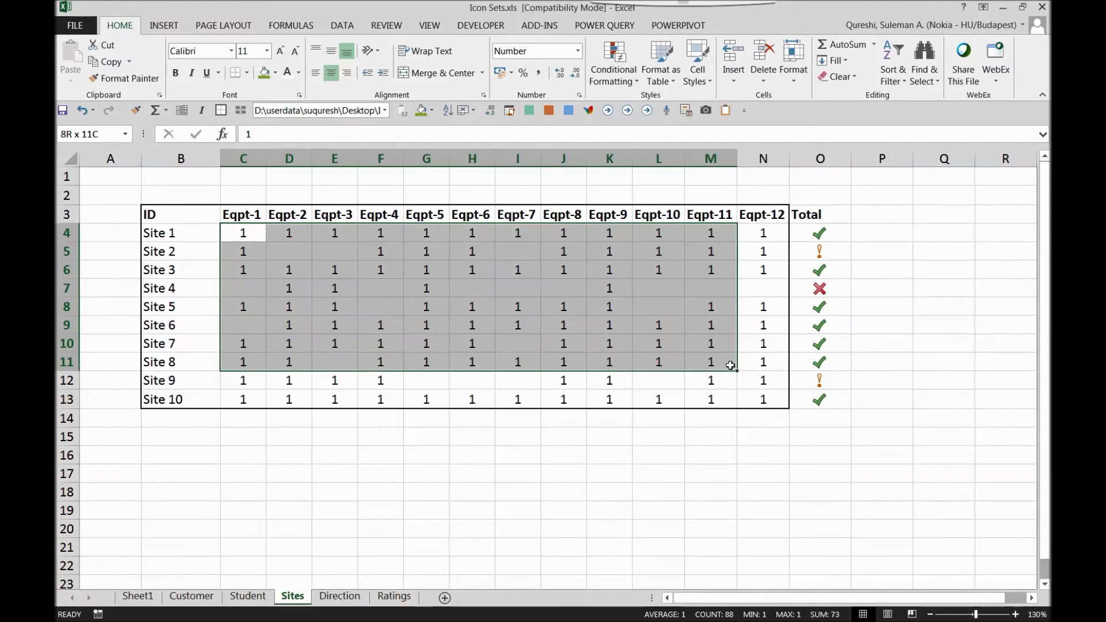
drag(828, 232, 831, 400)
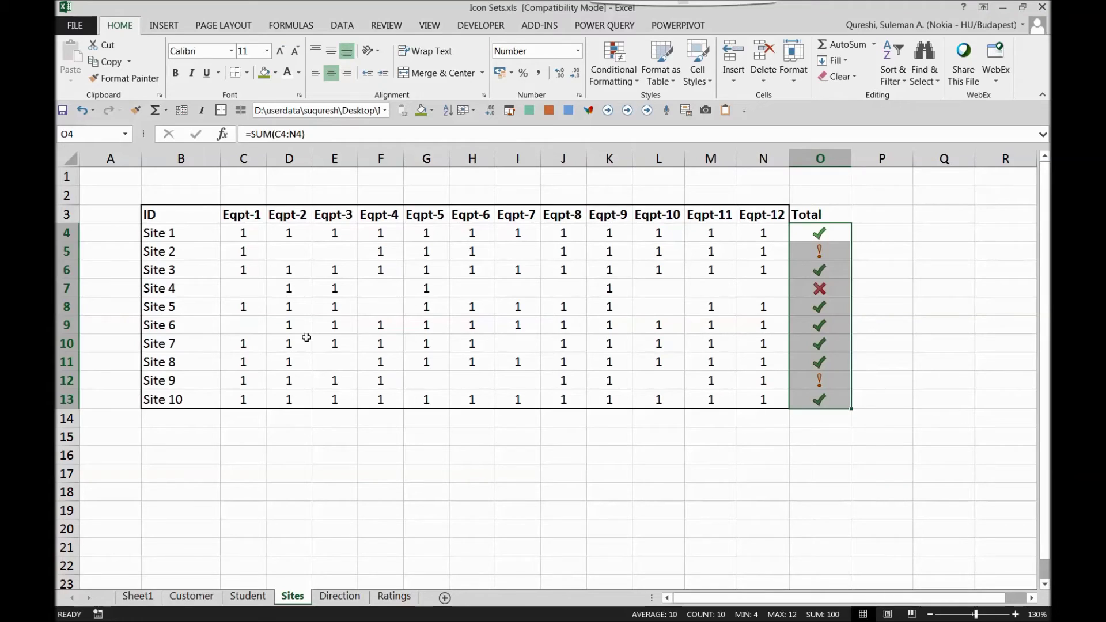
click(404, 290)
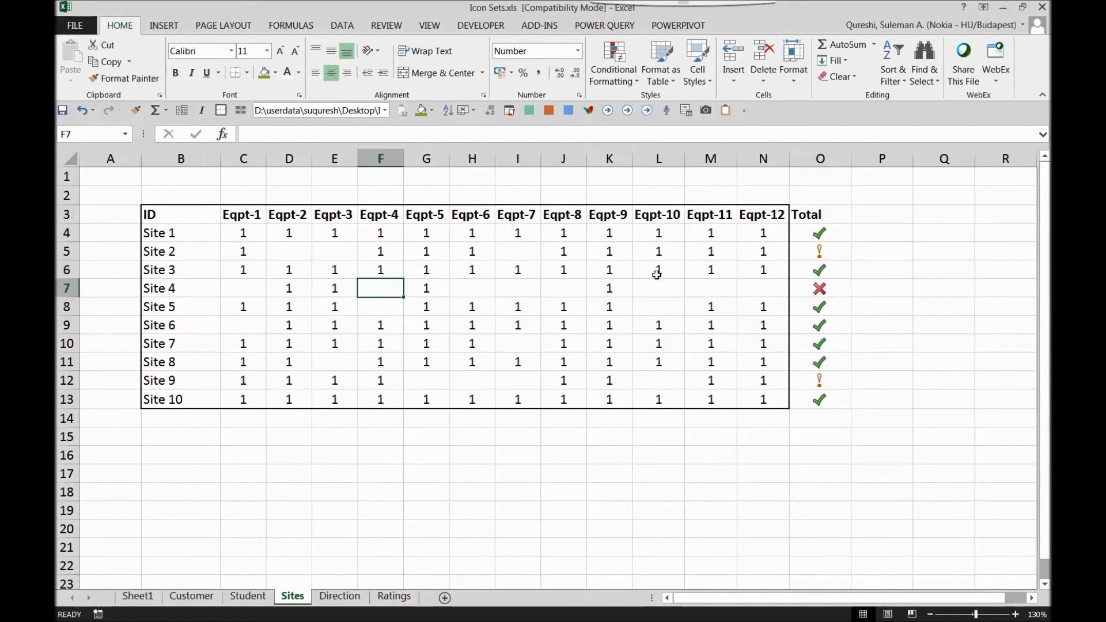
drag(806, 231, 809, 416)
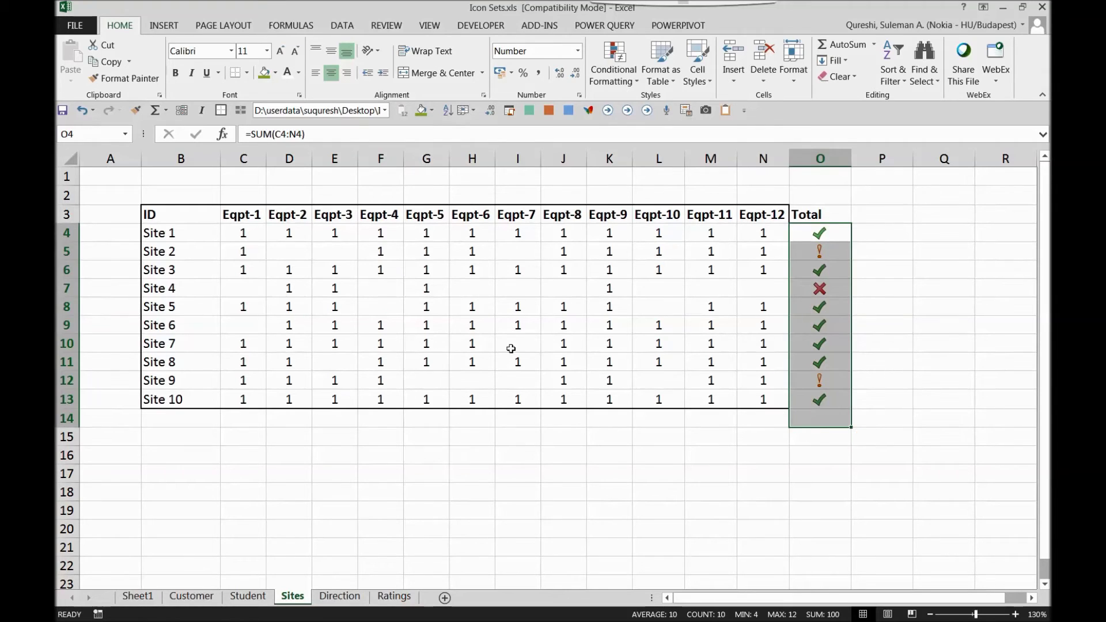
click(490, 363)
- Go to the Direction sheet and inspect January's Overdues value and cell E5
click(340, 597)
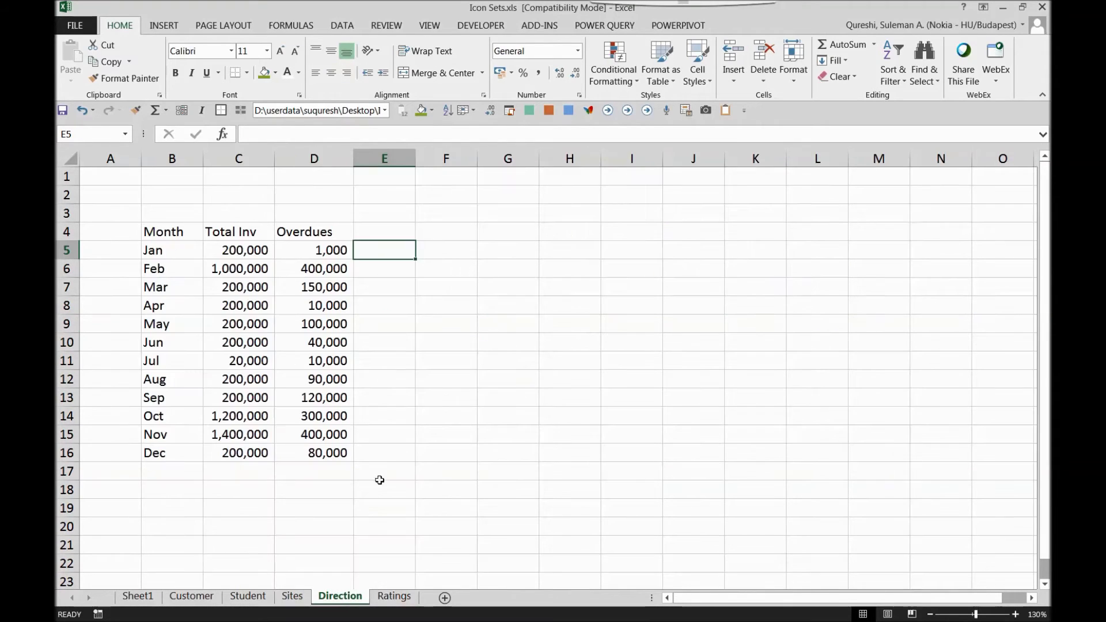
click(396, 343)
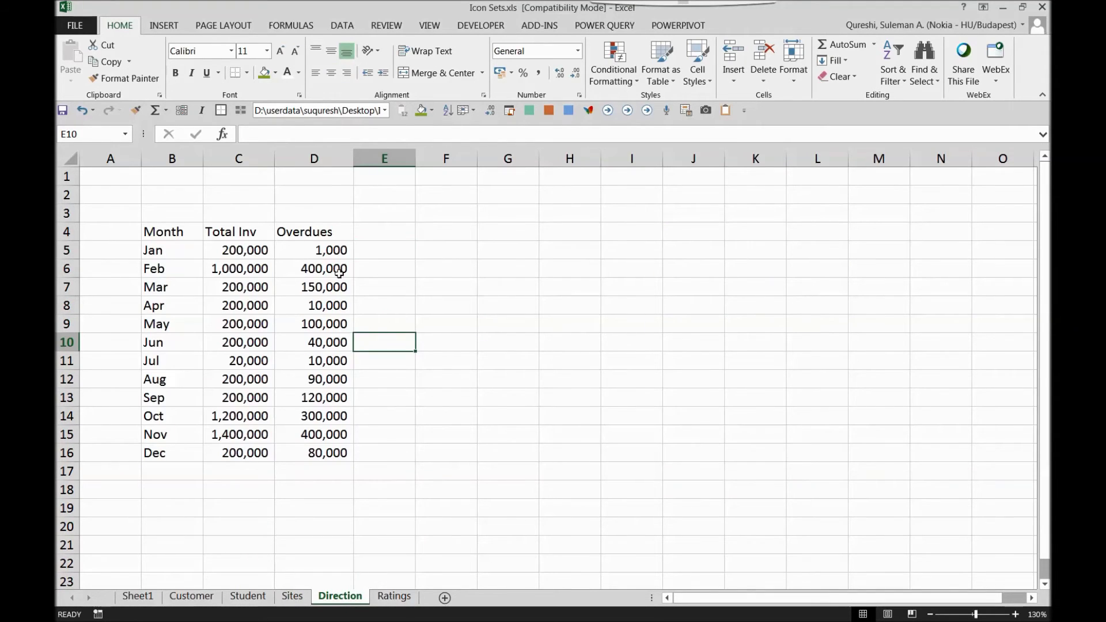
click(321, 244)
click(360, 249)
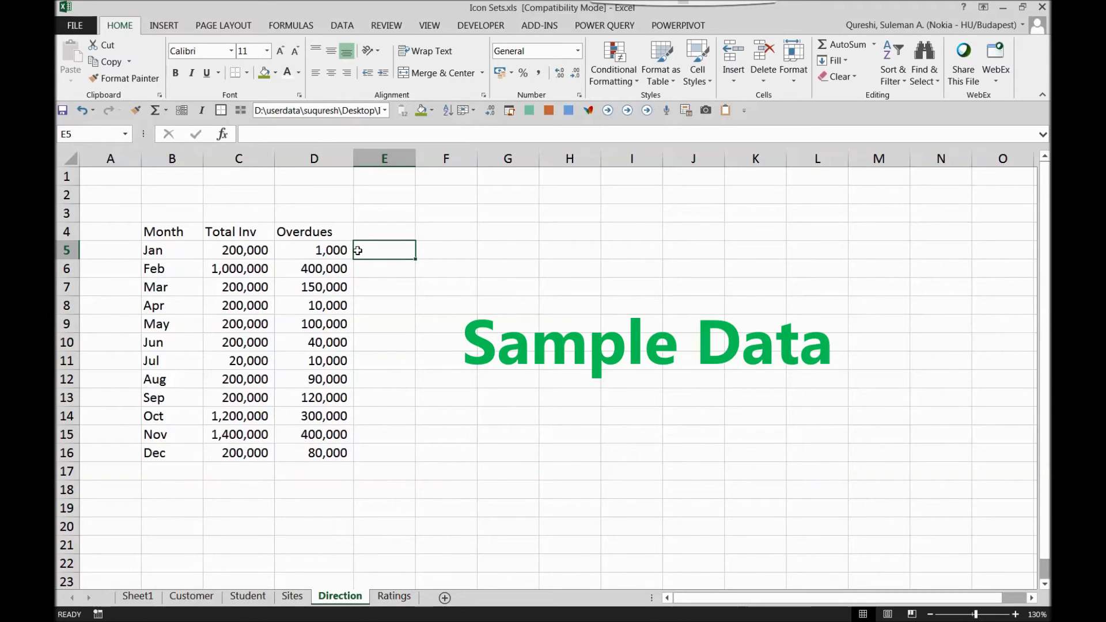
click(306, 251)
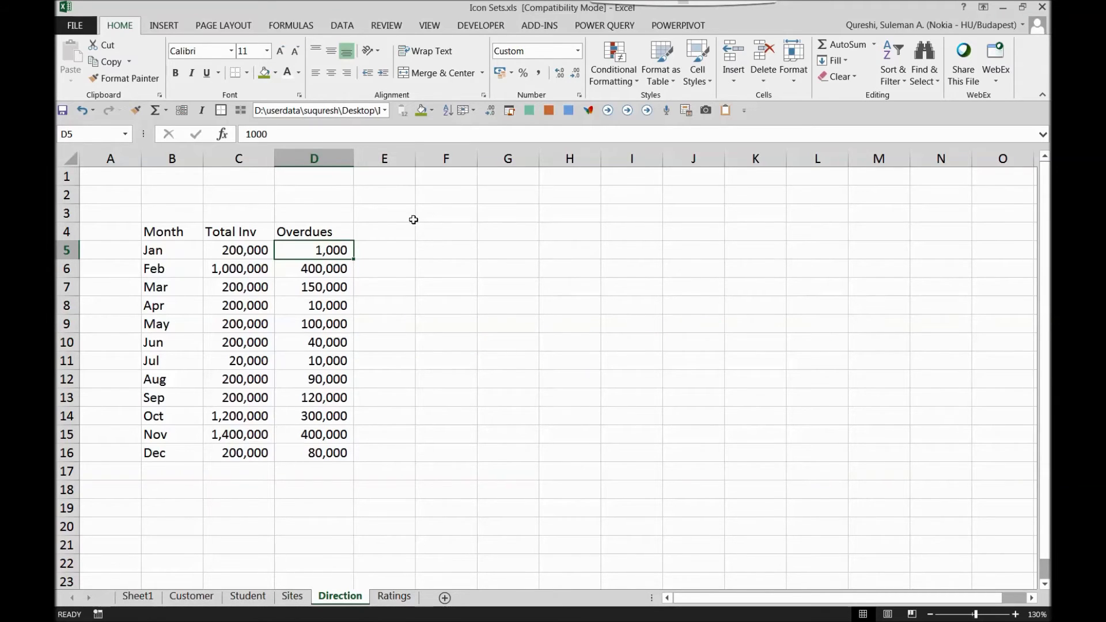
- Enter the overdue ratio formula =D5/C5 in E5
click(383, 246)
text(=)
key(Left)
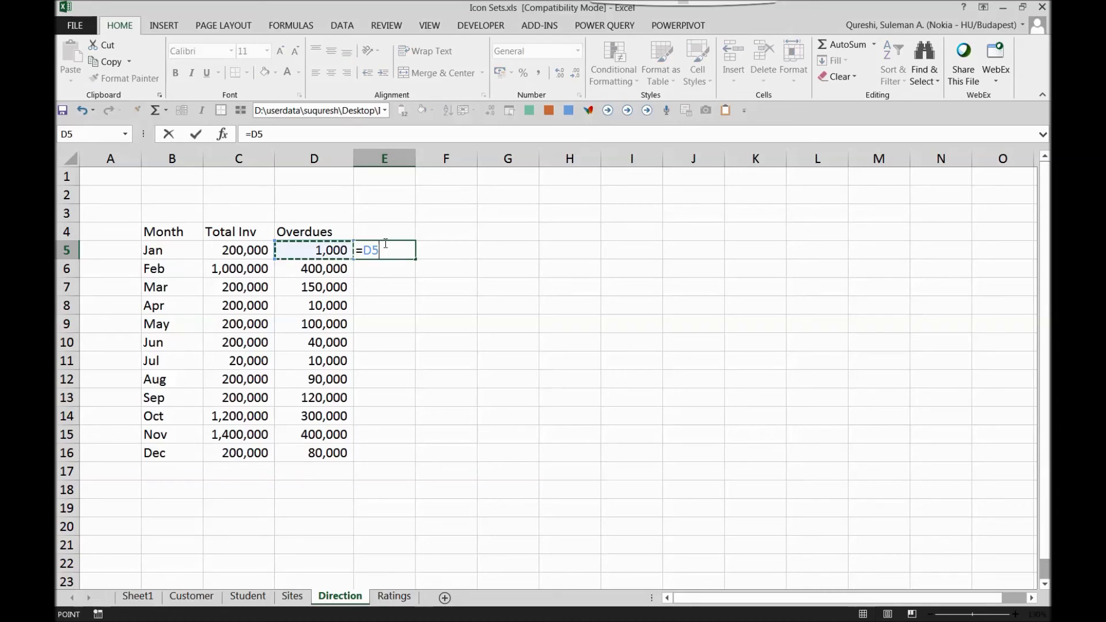
text(/)
key(Left)
key(Left)
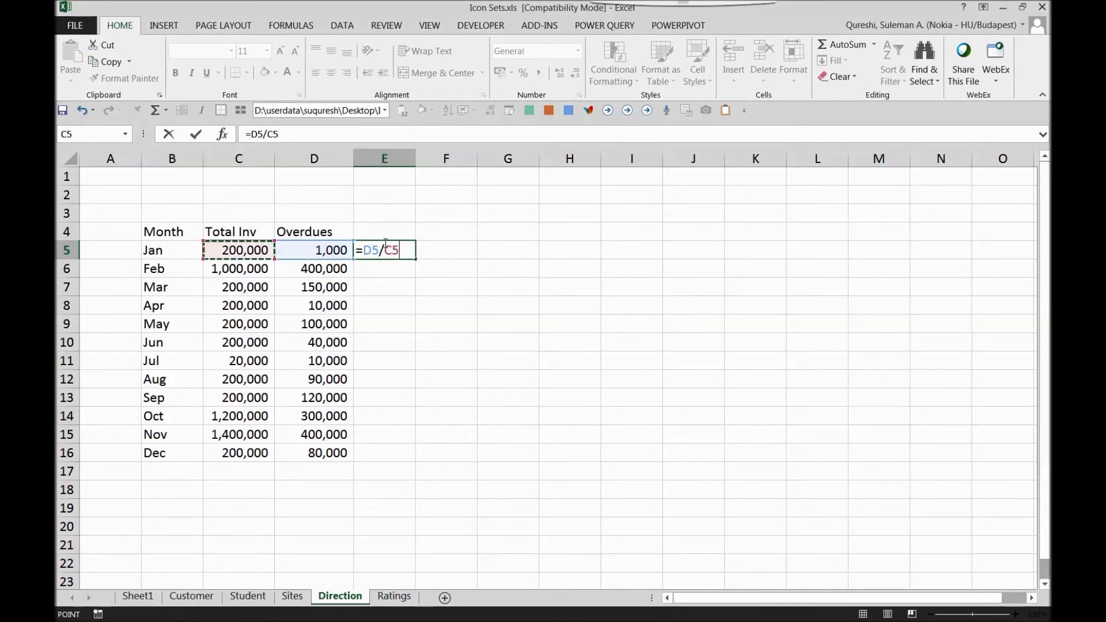
key(Left)
key(Right)
key(ctrl+Return)
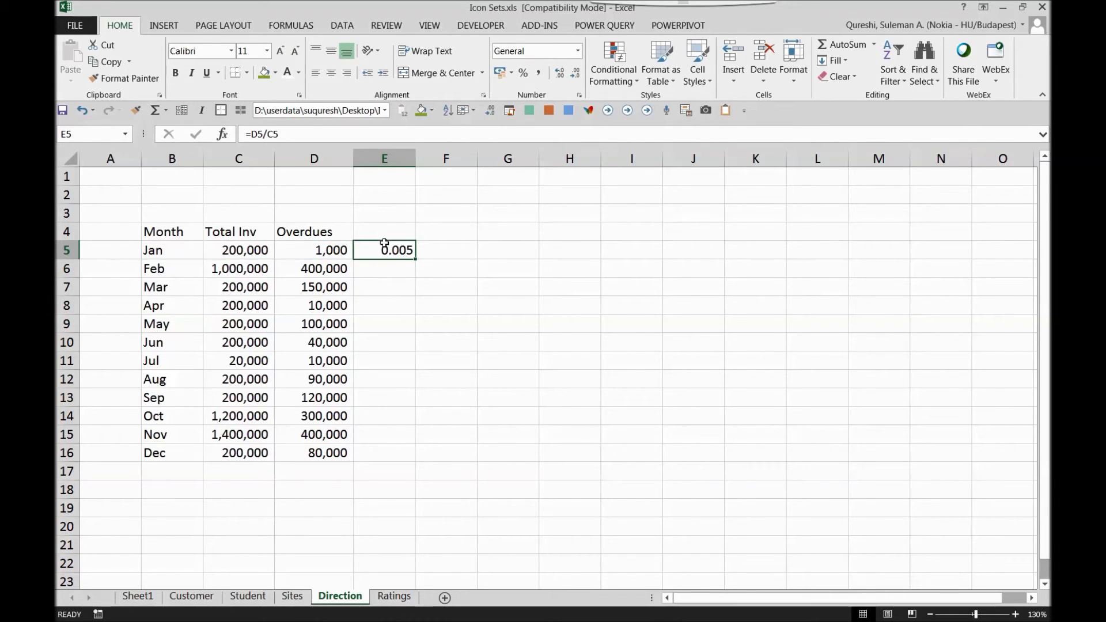
- Fill the ratio down to E16 and format E5:E16 as percentages
drag(417, 258, 387, 458)
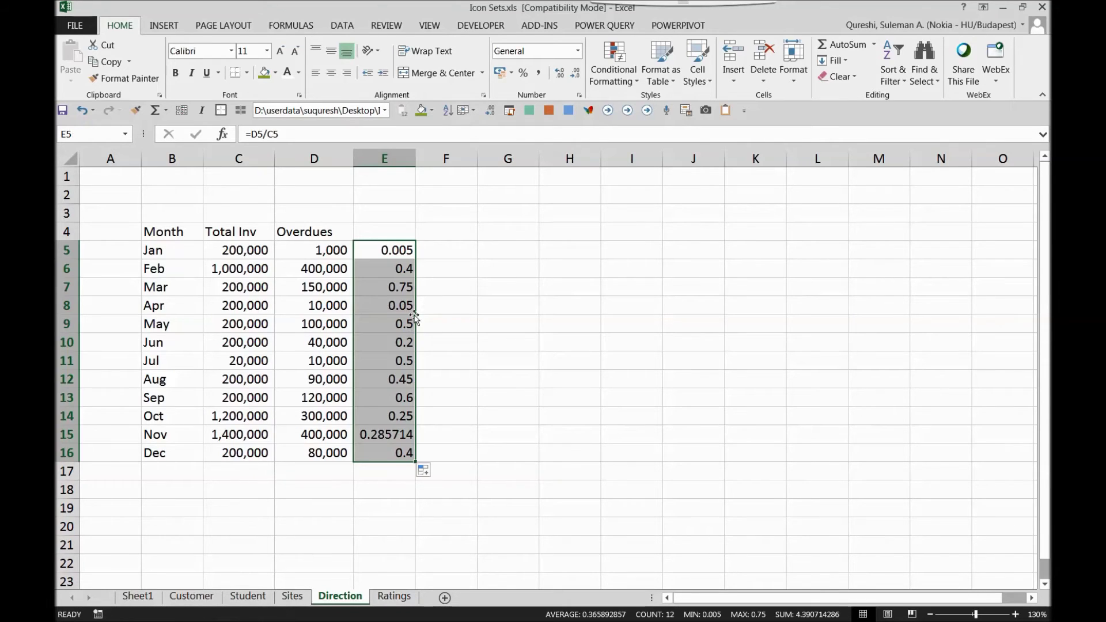
click(526, 74)
click(454, 253)
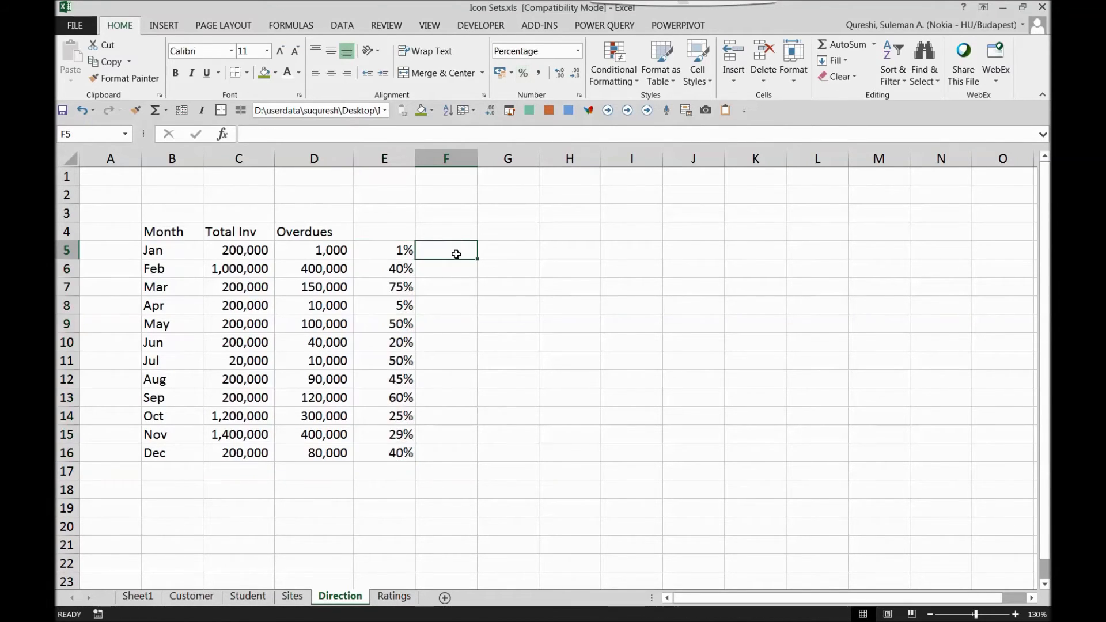
drag(412, 253, 410, 453)
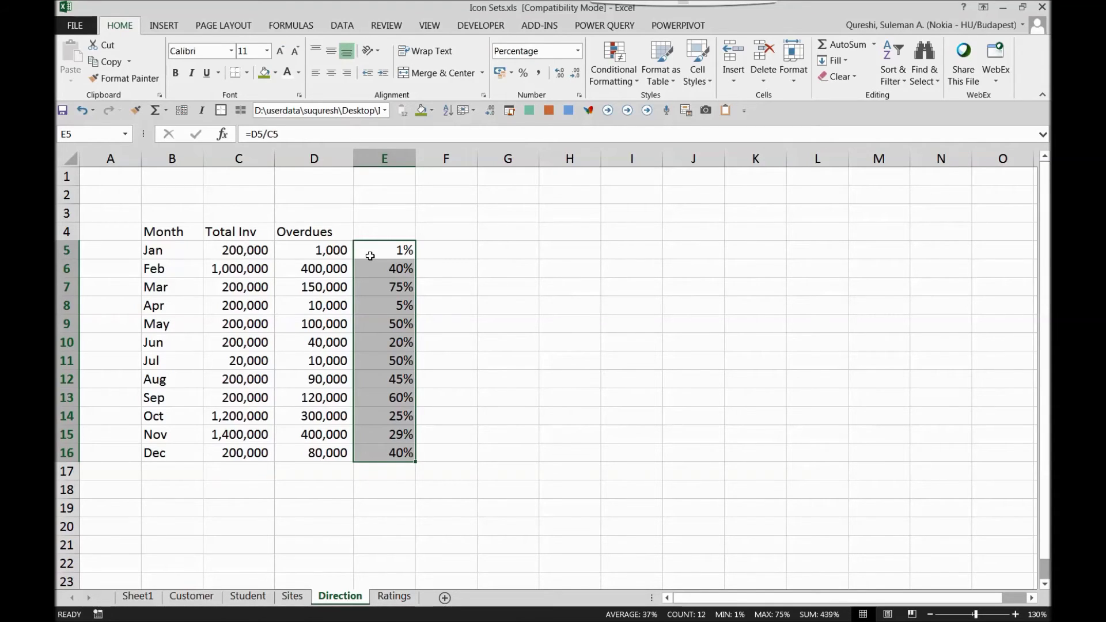
- Apply the 3 Arrows (Gray) icon set to the overdue percentages E5:E16
click(617, 81)
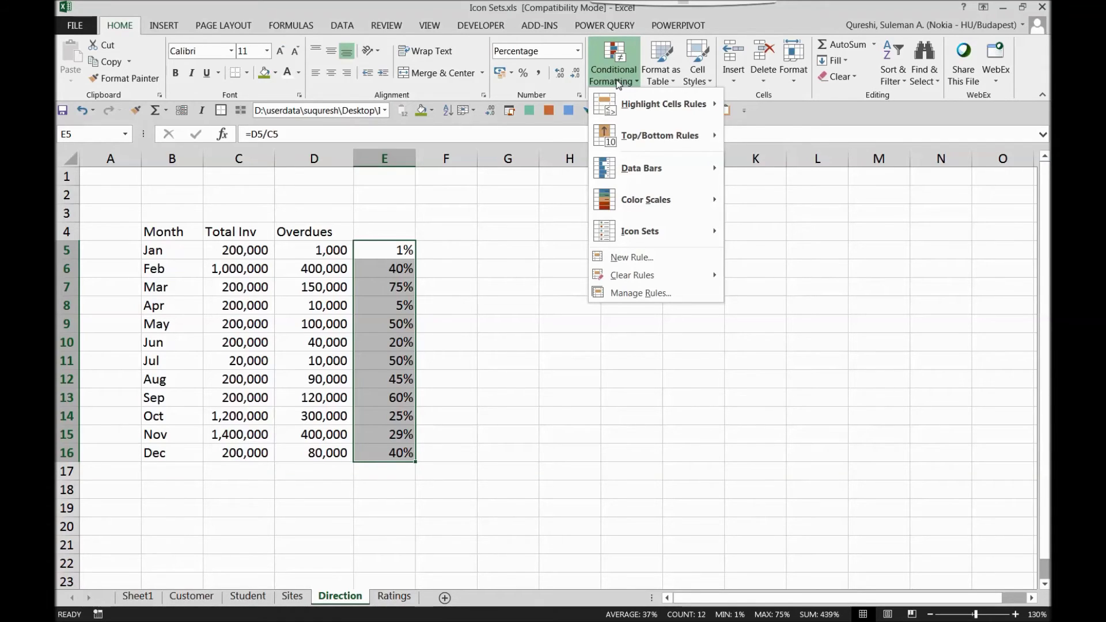
mouse_move(647, 231)
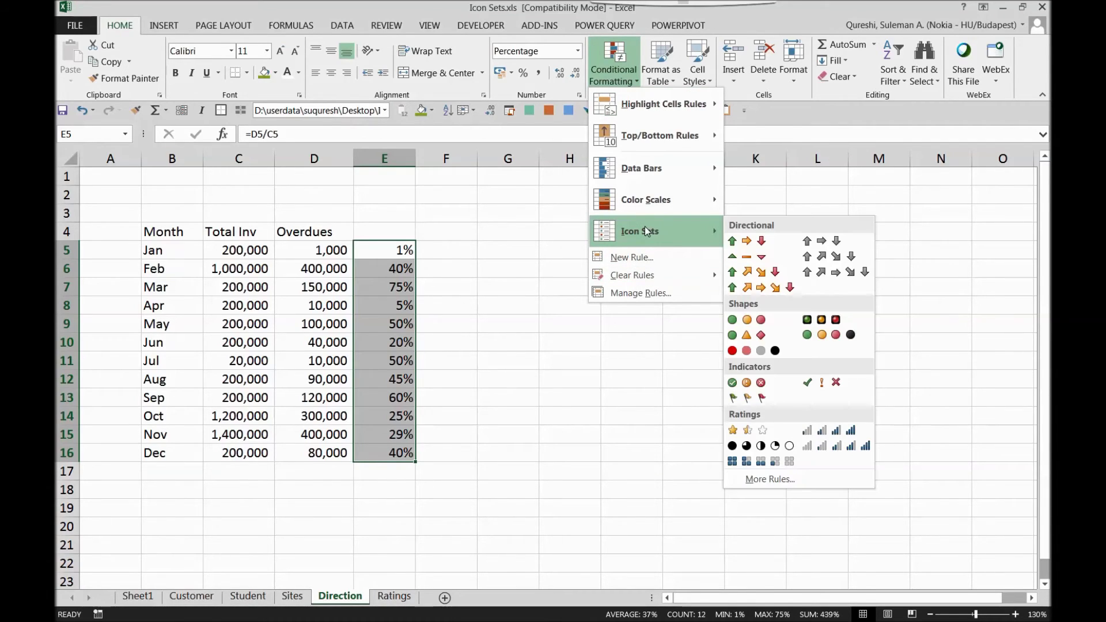
click(832, 245)
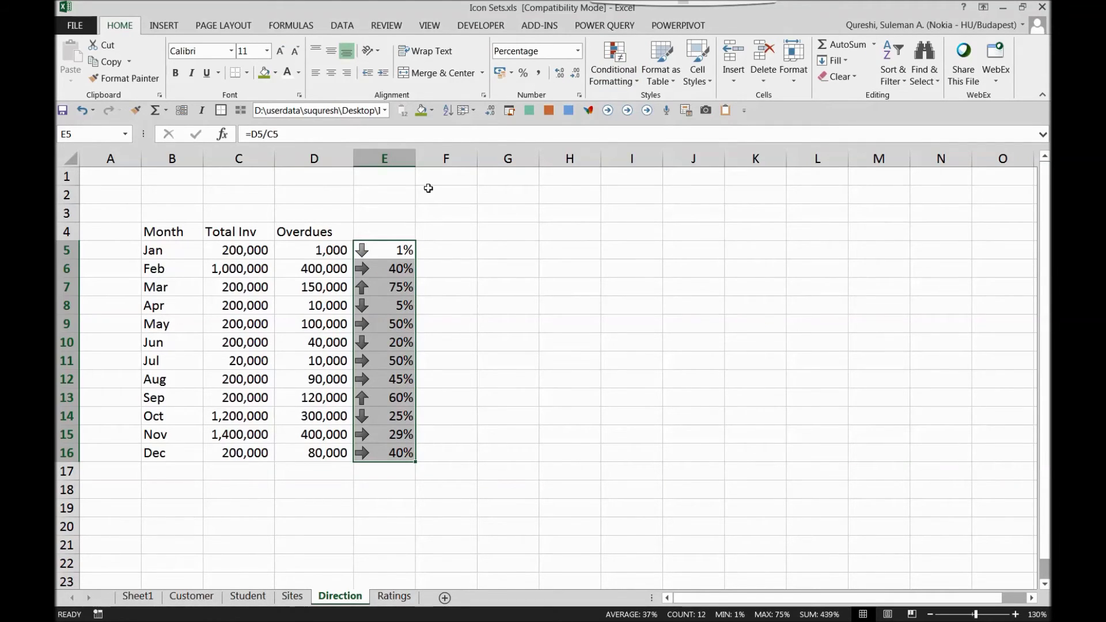
- Change the arrow rule's percent thresholds to 60 and 50, then apply and close
click(638, 78)
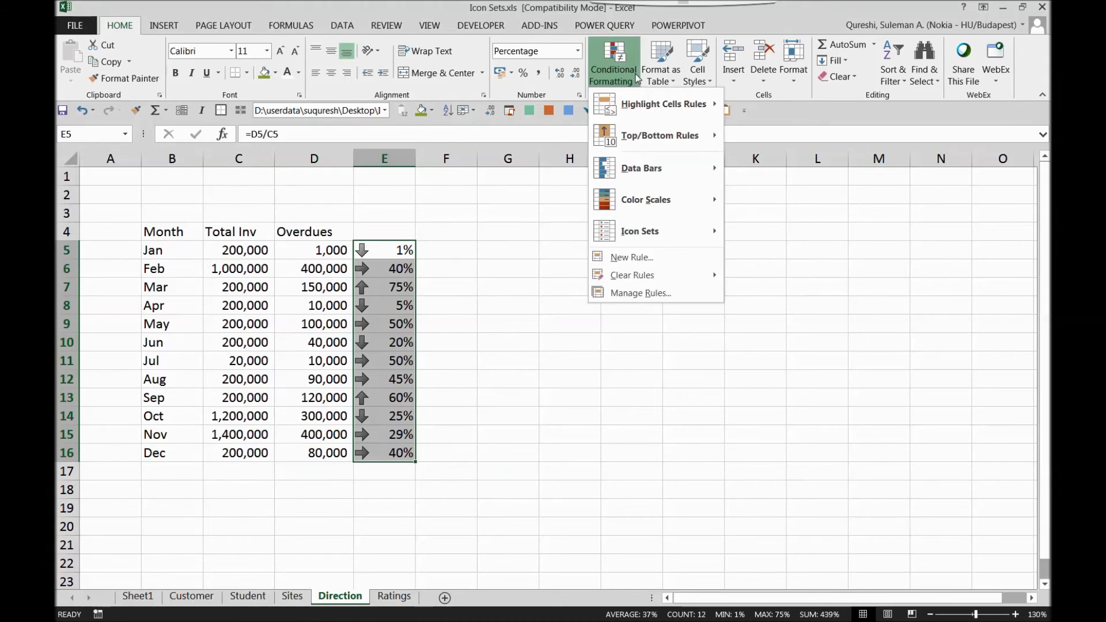
click(639, 293)
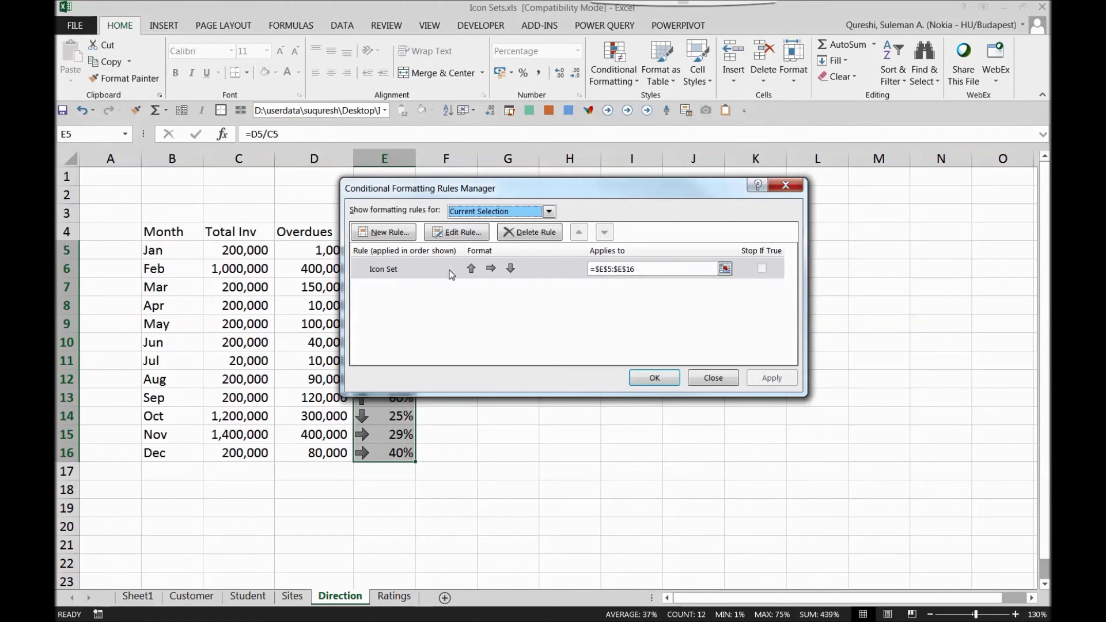
double_click(452, 274)
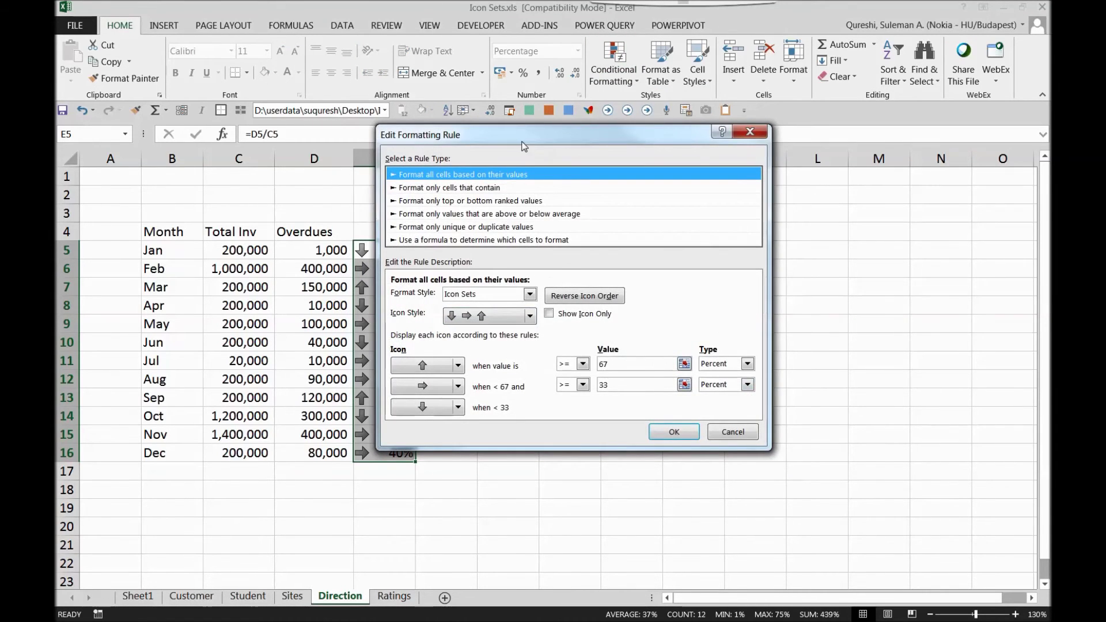
drag(523, 146, 603, 103)
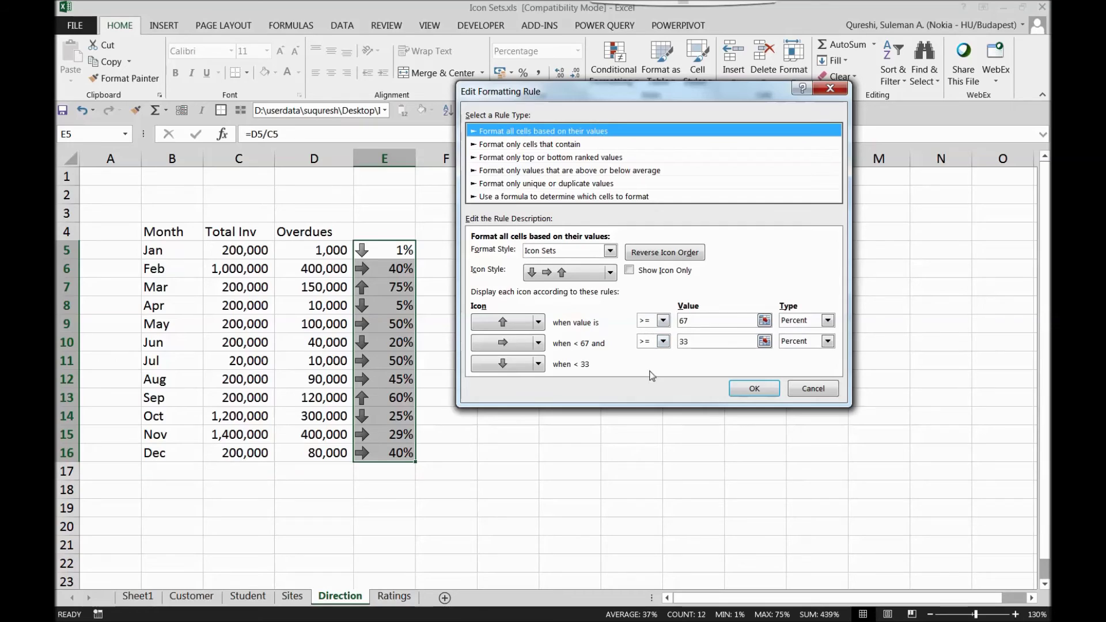
double_click(696, 343)
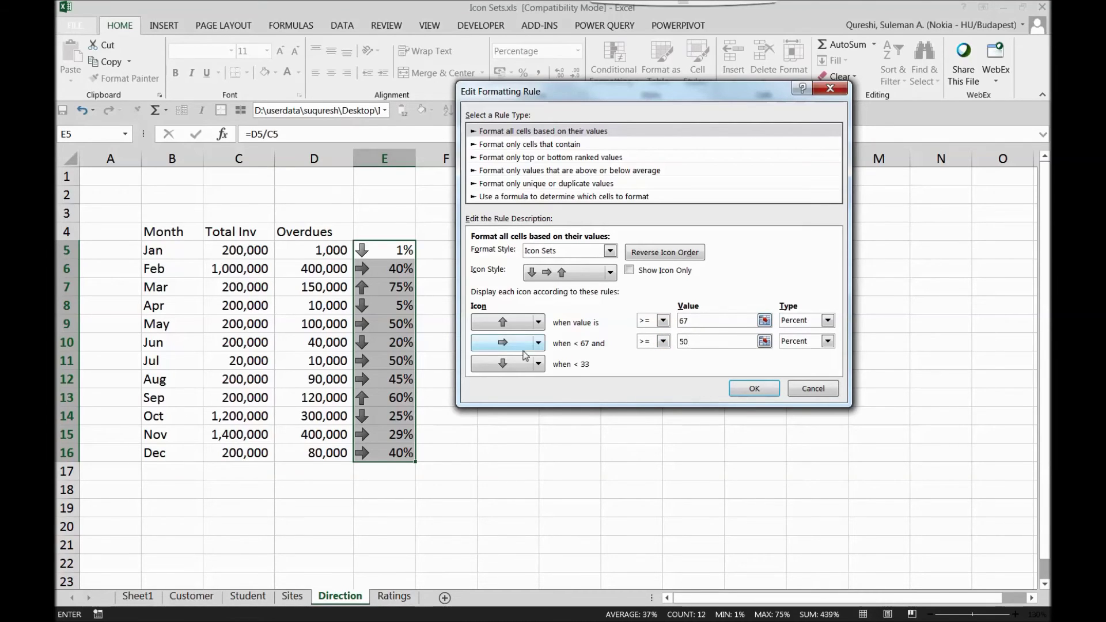
double_click(694, 322)
click(751, 388)
click(758, 379)
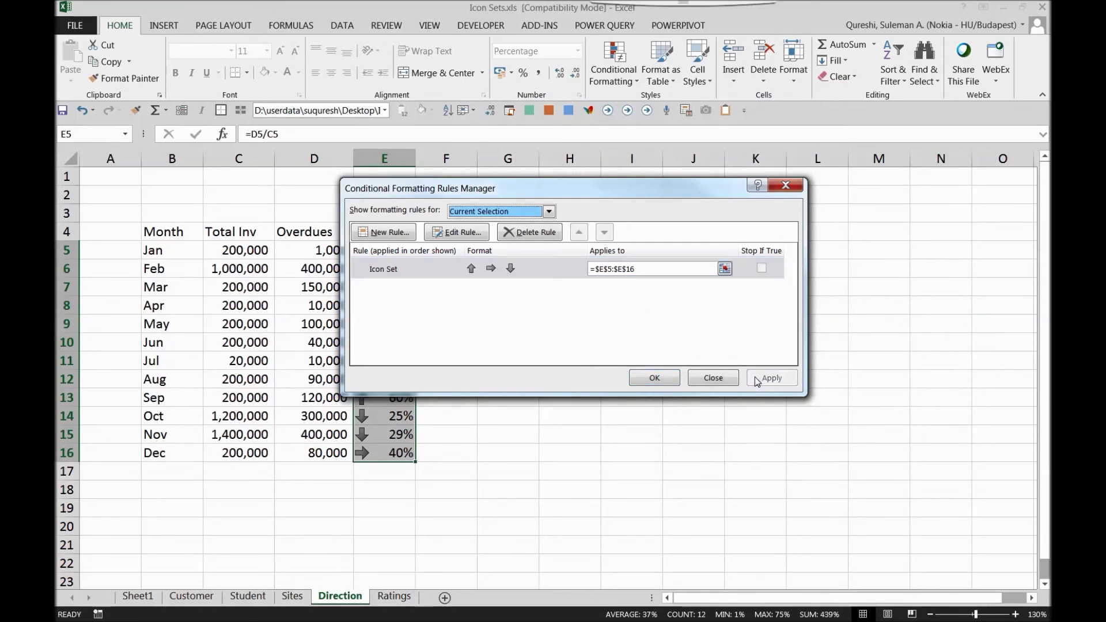
click(655, 378)
click(441, 288)
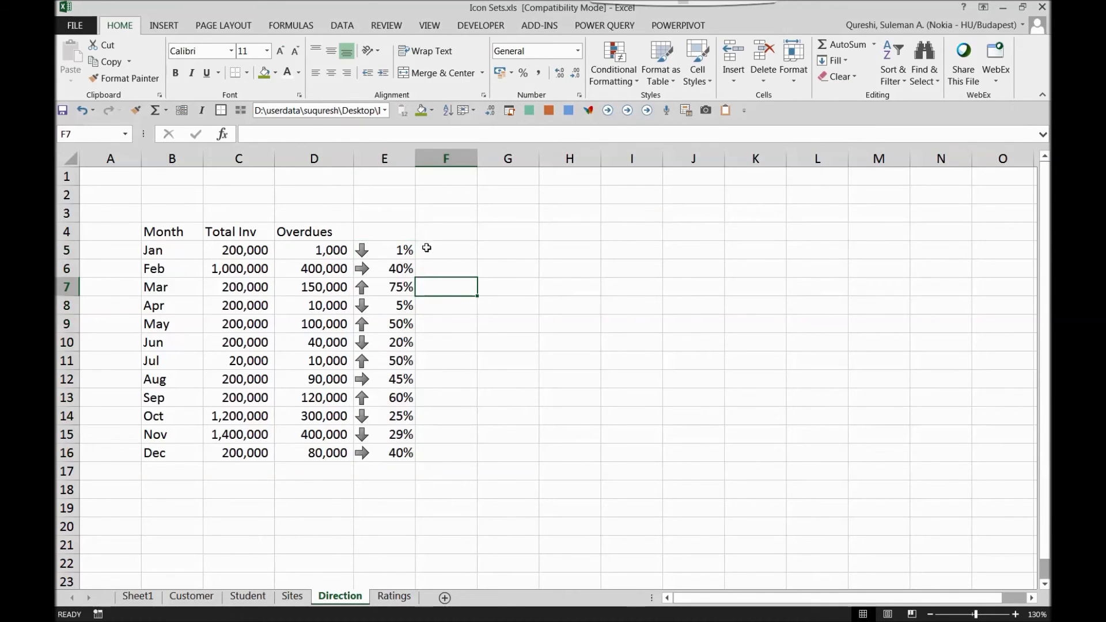
click(409, 249)
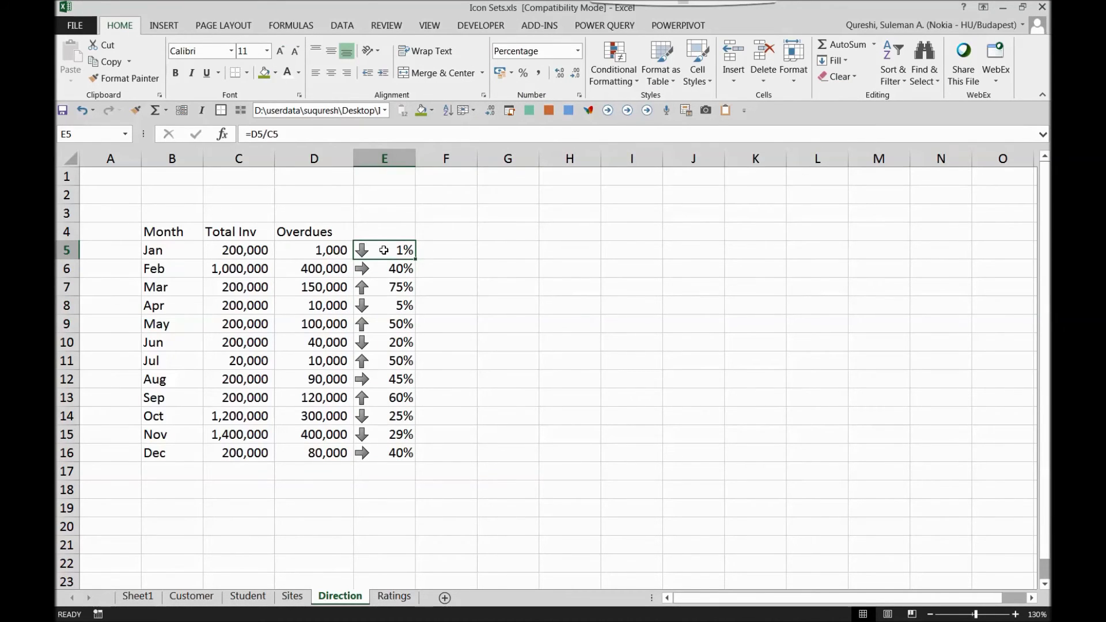
drag(389, 246, 391, 275)
click(375, 275)
click(374, 287)
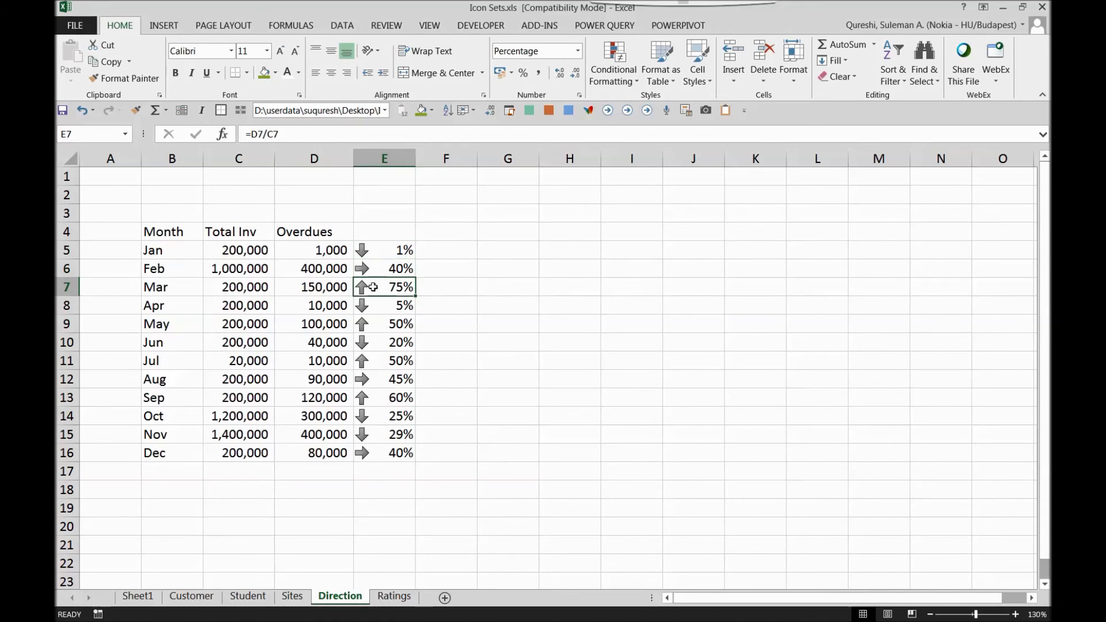
click(383, 303)
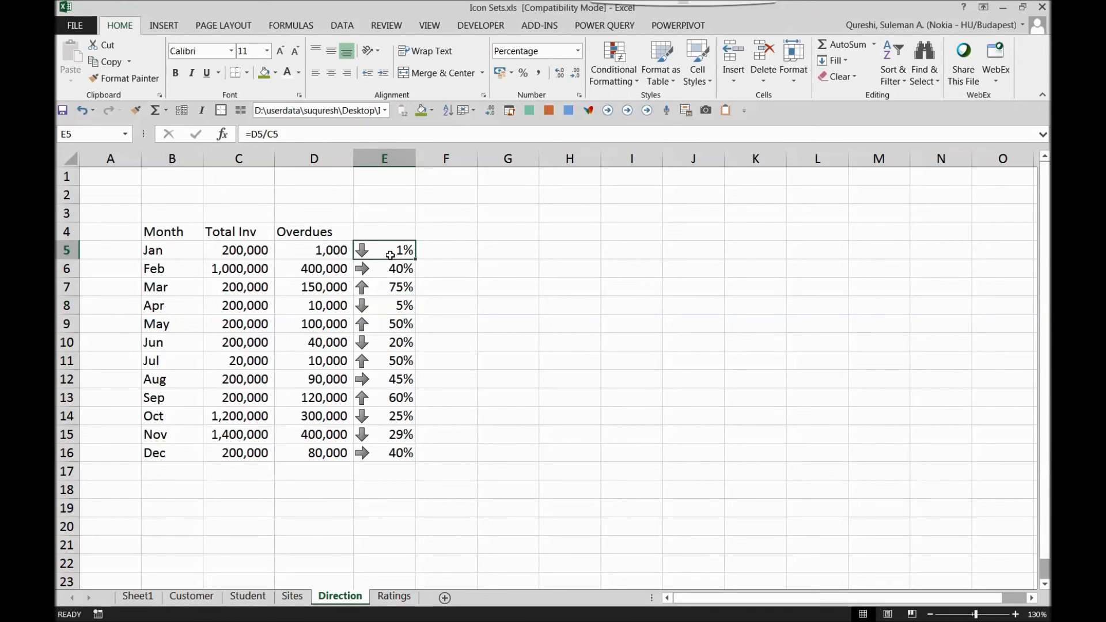
mouse_move(390, 256)
mouse_down()
mouse_move(403, 469)
mouse_move(407, 453)
mouse_up()
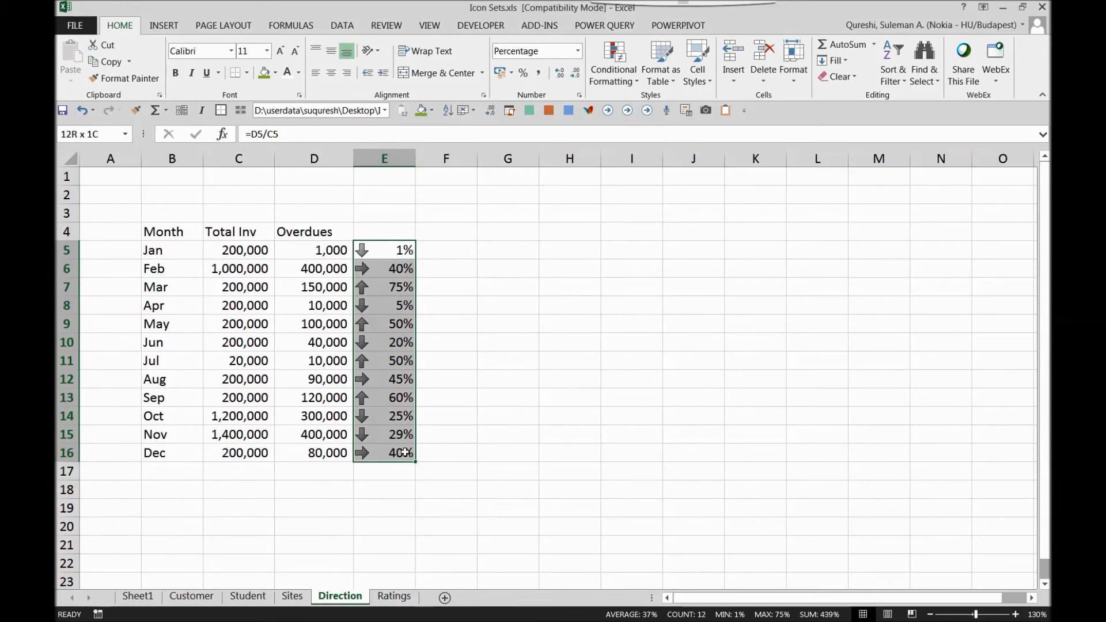
click(613, 63)
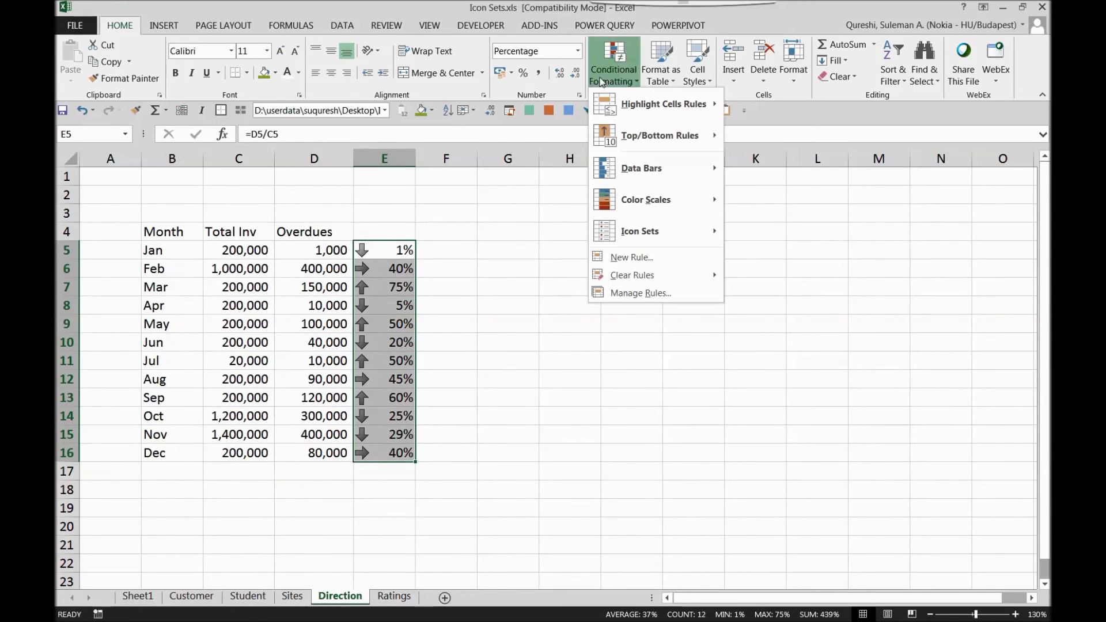
click(632, 291)
double_click(488, 274)
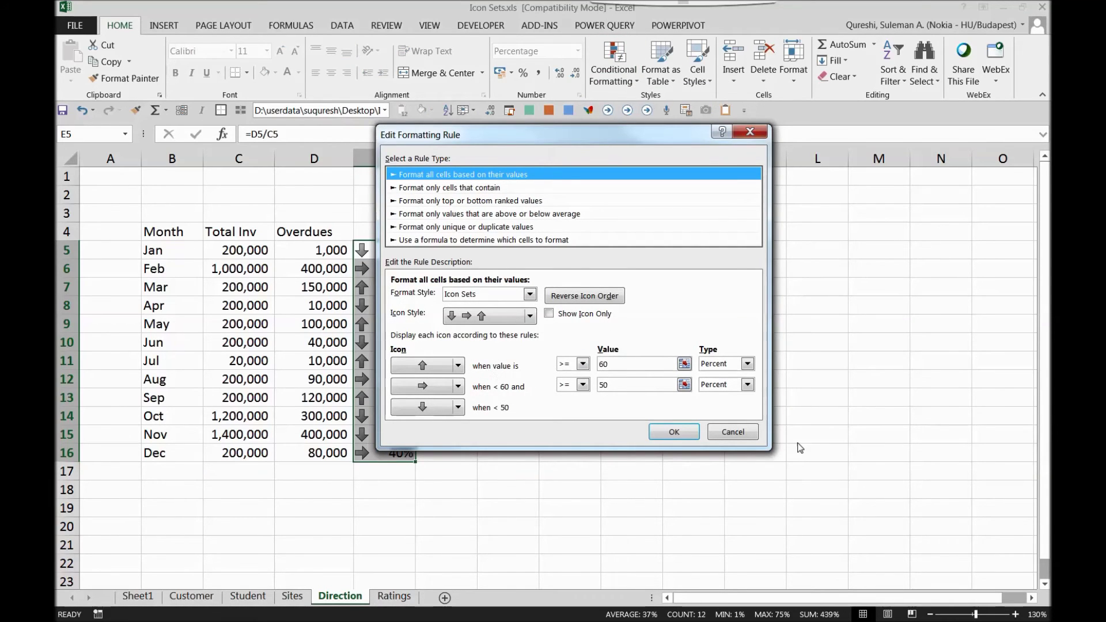
click(745, 438)
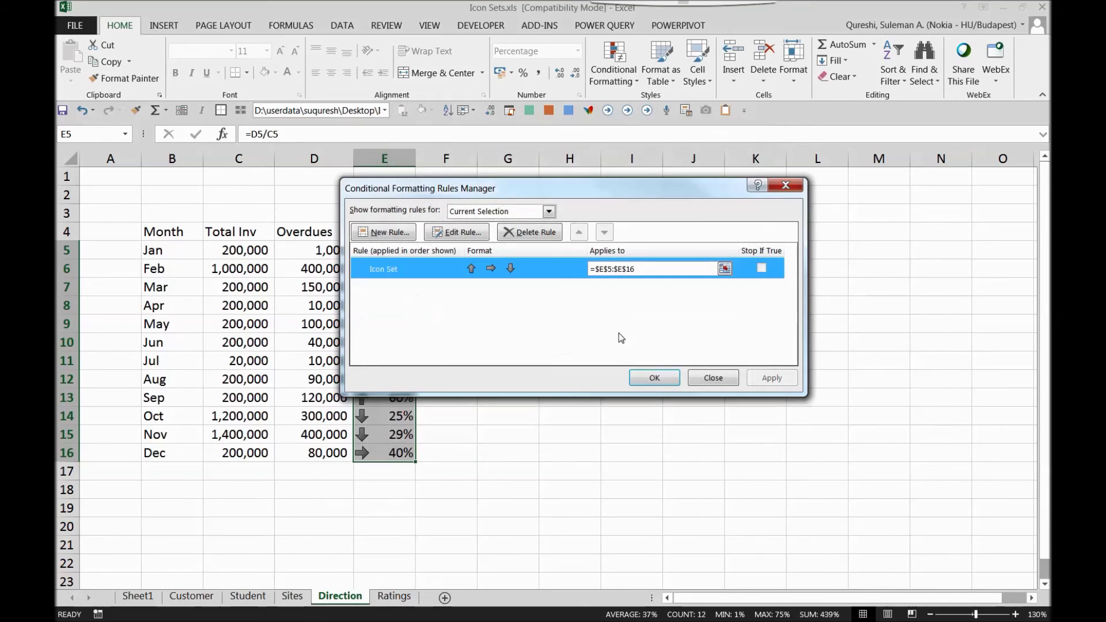
click(718, 377)
click(527, 452)
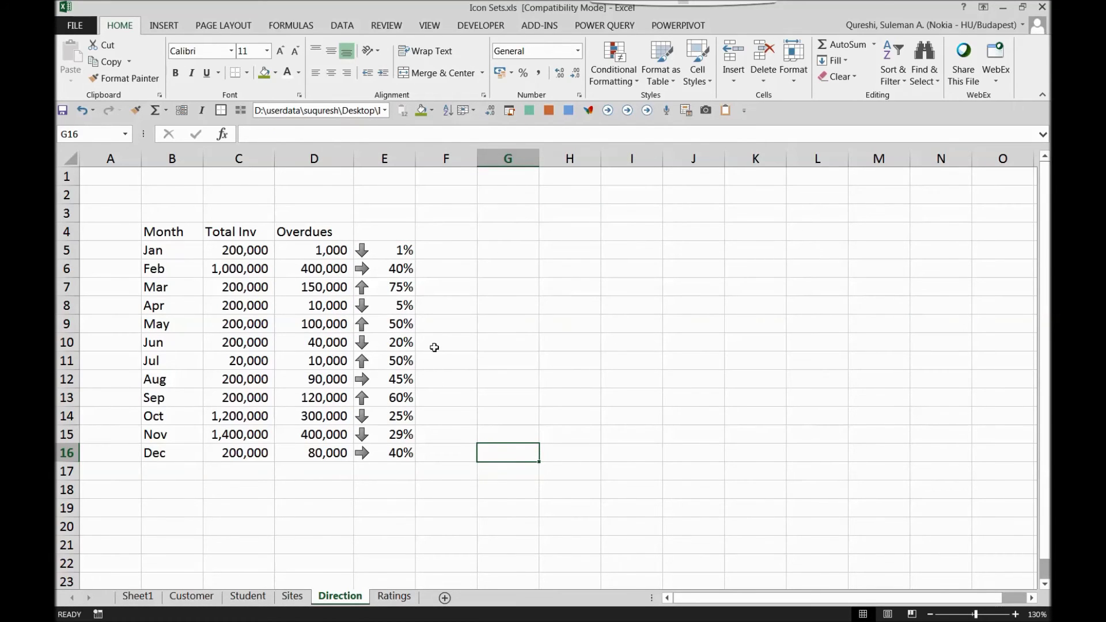
- Switch to the Ratings sheet and review the Target and Achieved columns
click(394, 596)
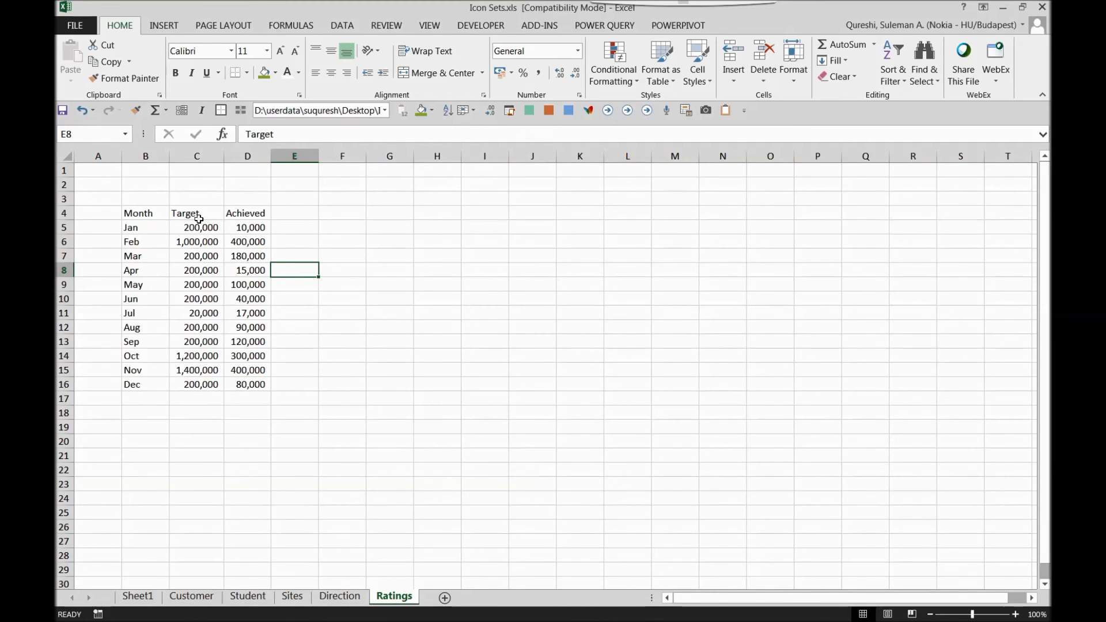
drag(198, 219, 249, 219)
click(251, 225)
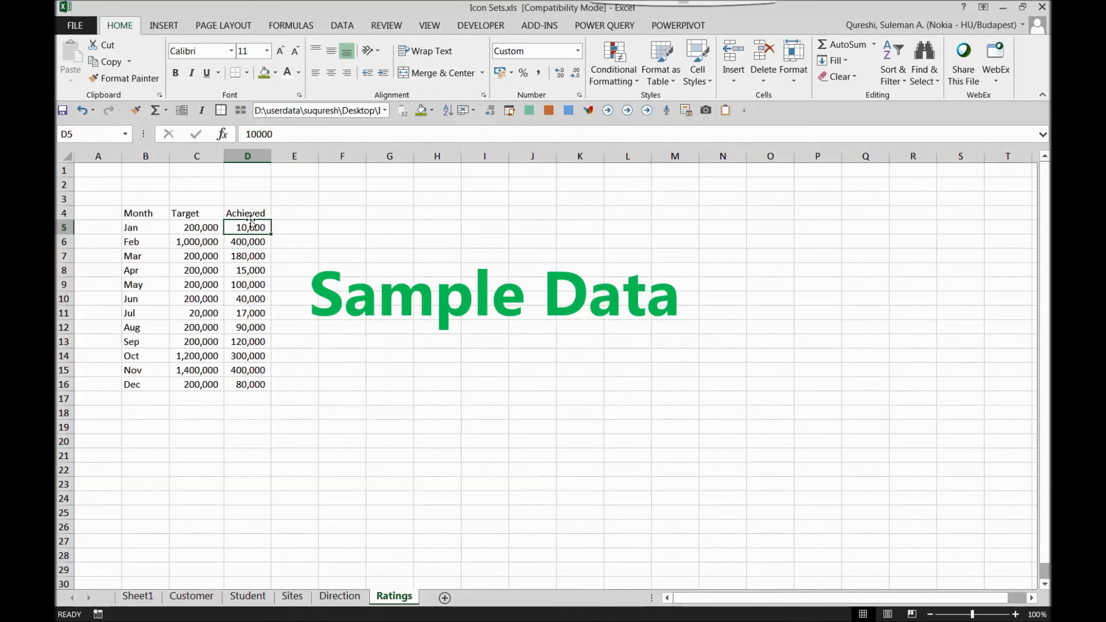
click(257, 214)
- Enter the achieved-over-target formula =D5/C5 in cell E5
click(286, 229)
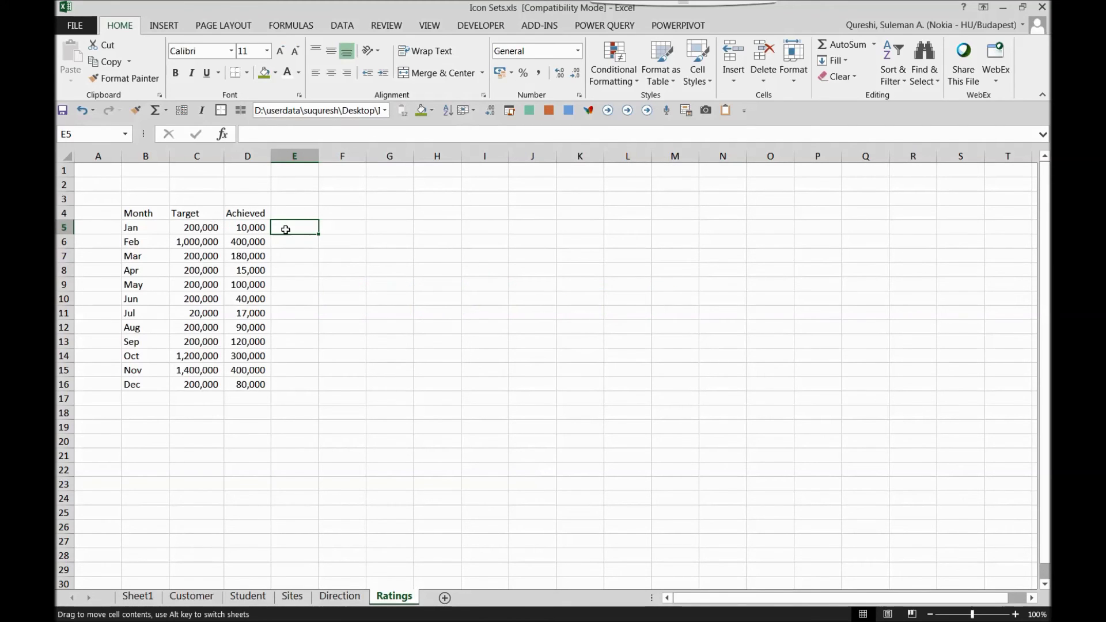
text(=)
key(Left)
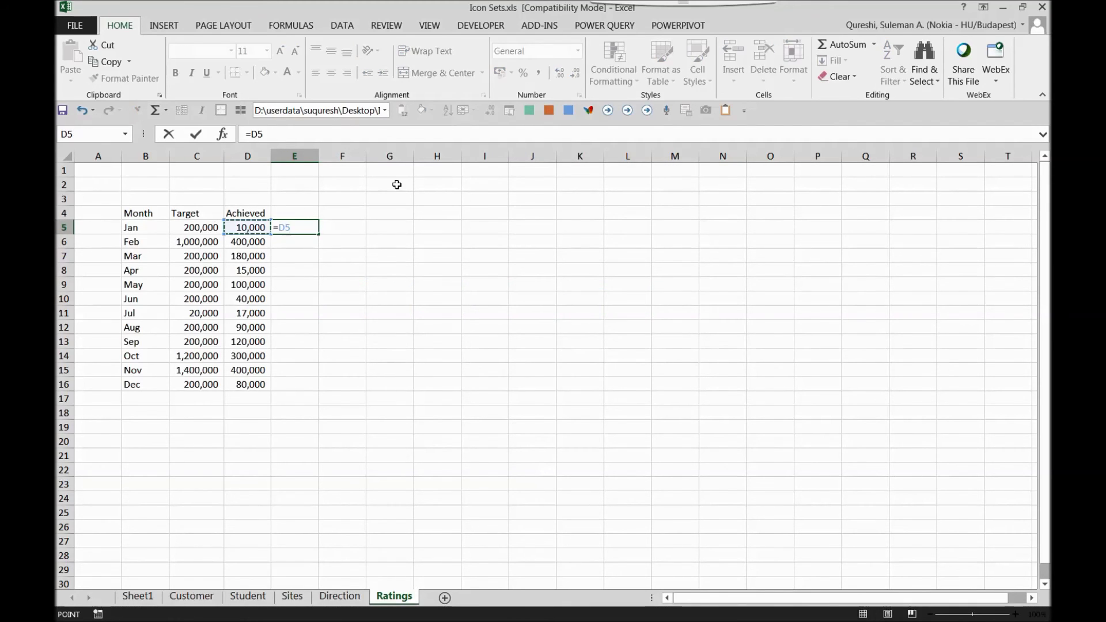
text(/)
key(Left)
key(Left)
key(Return)
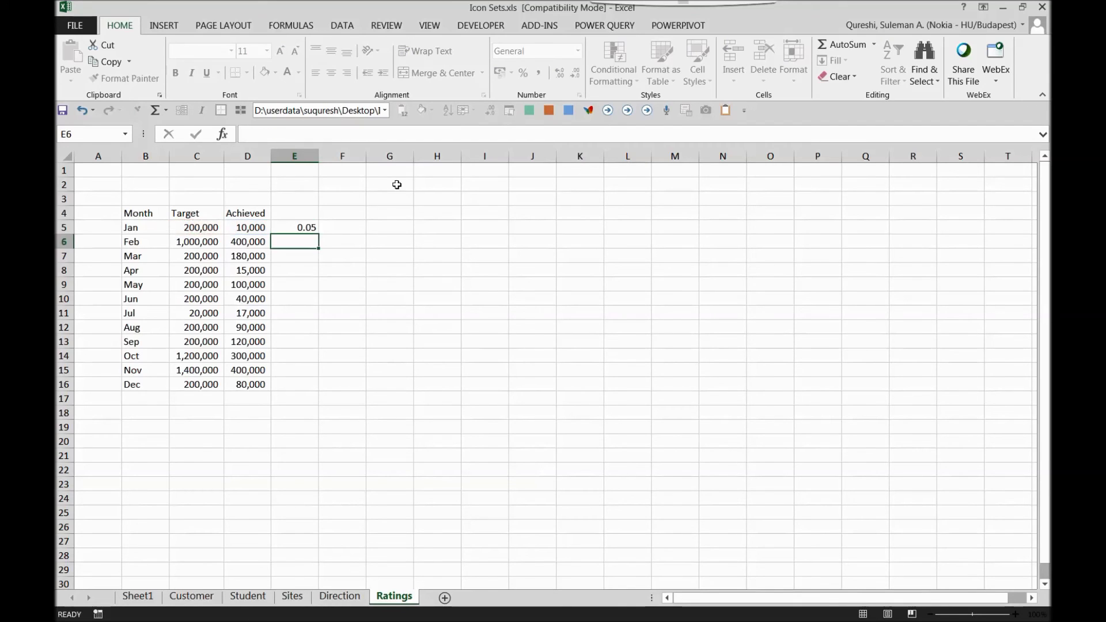
key(Up)
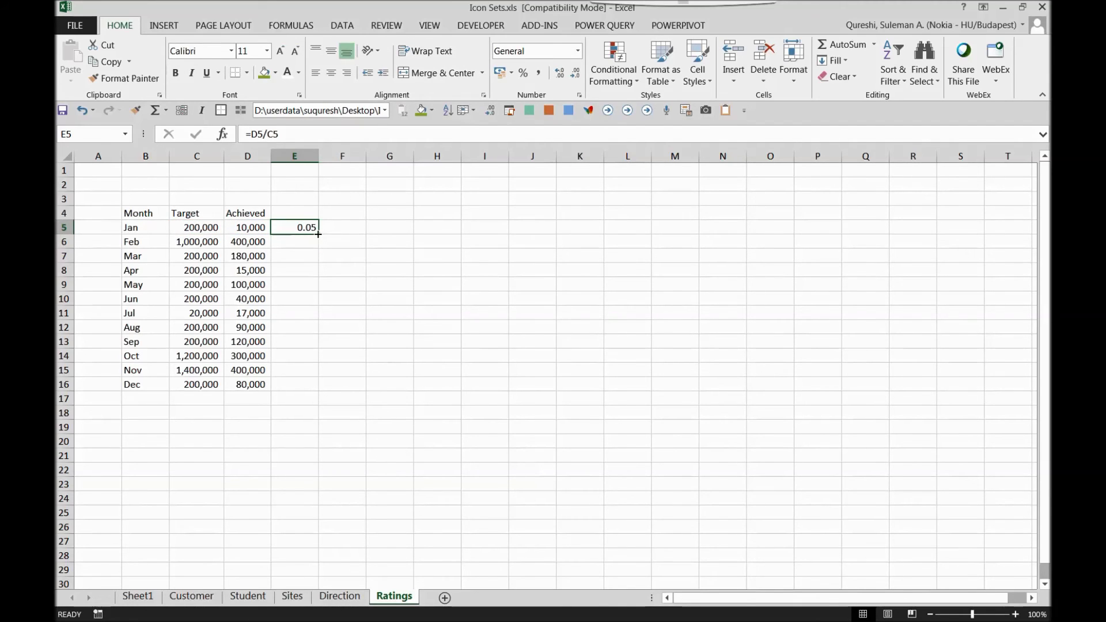
- Fill the formula down to E16, format it as Percentage, and select E5:E16
drag(318, 234, 318, 392)
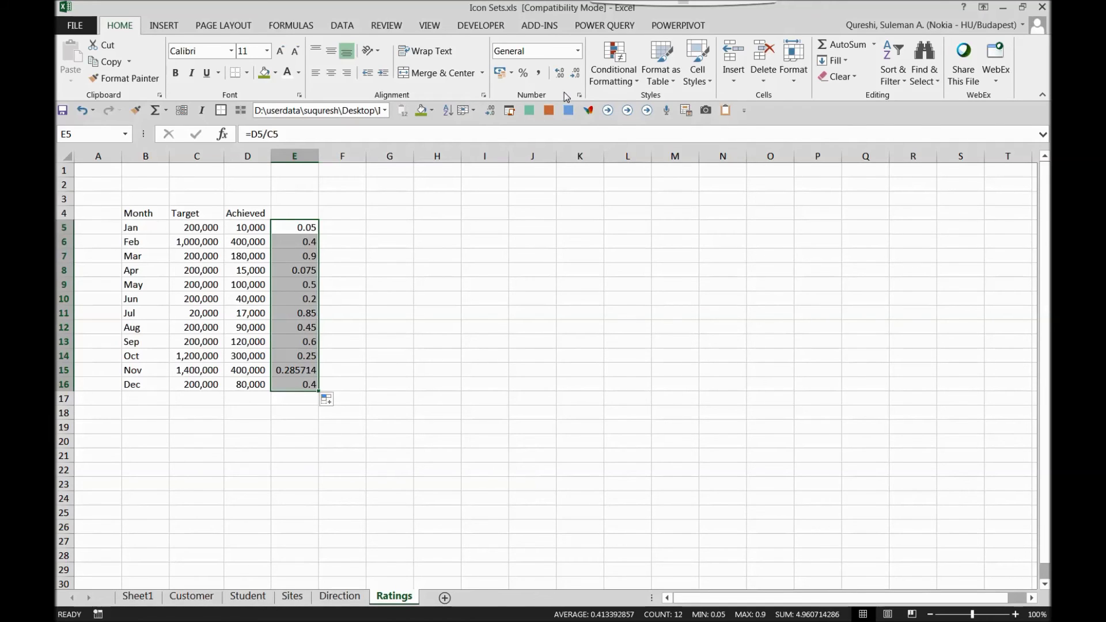
click(523, 72)
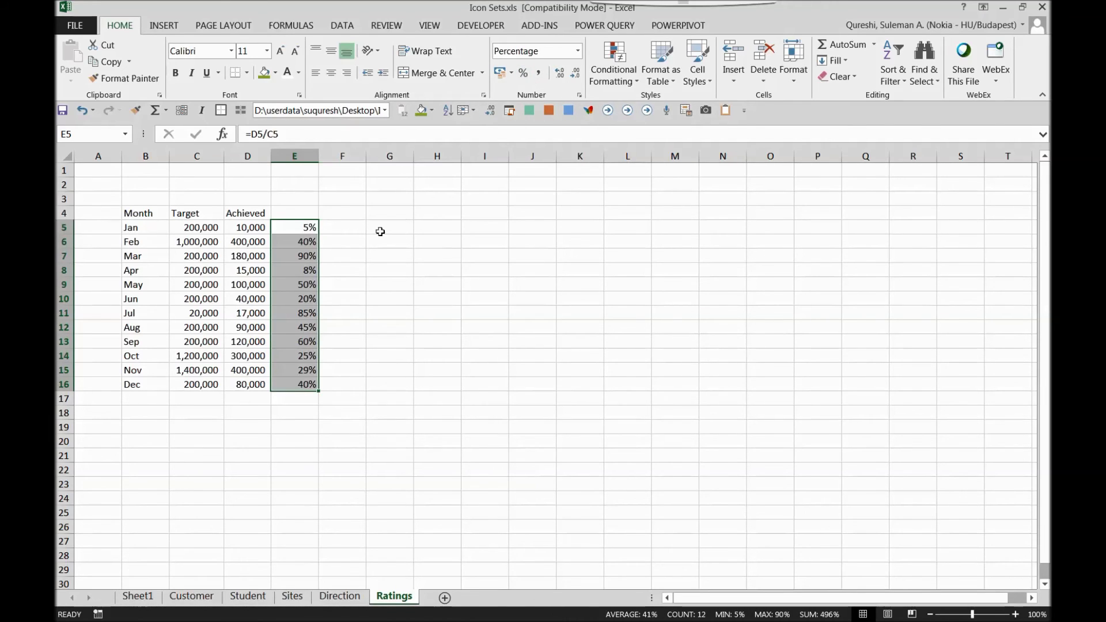
click(300, 241)
drag(299, 228, 299, 382)
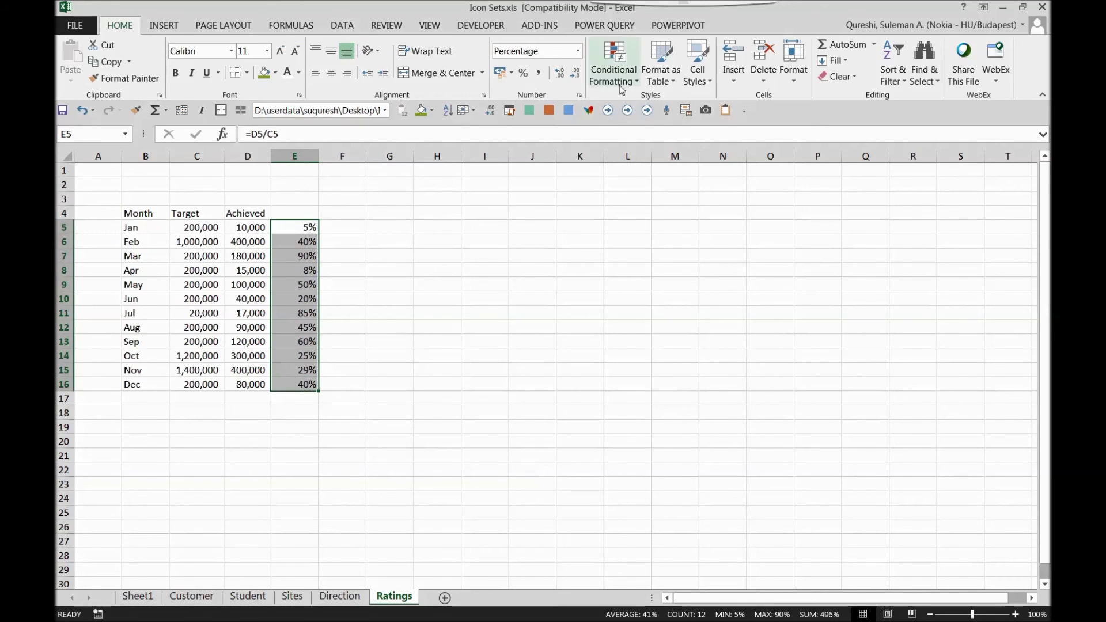
click(613, 63)
- Apply the 5 Quarters rating icon set to the percentages in E5:E16
mouse_move(638, 229)
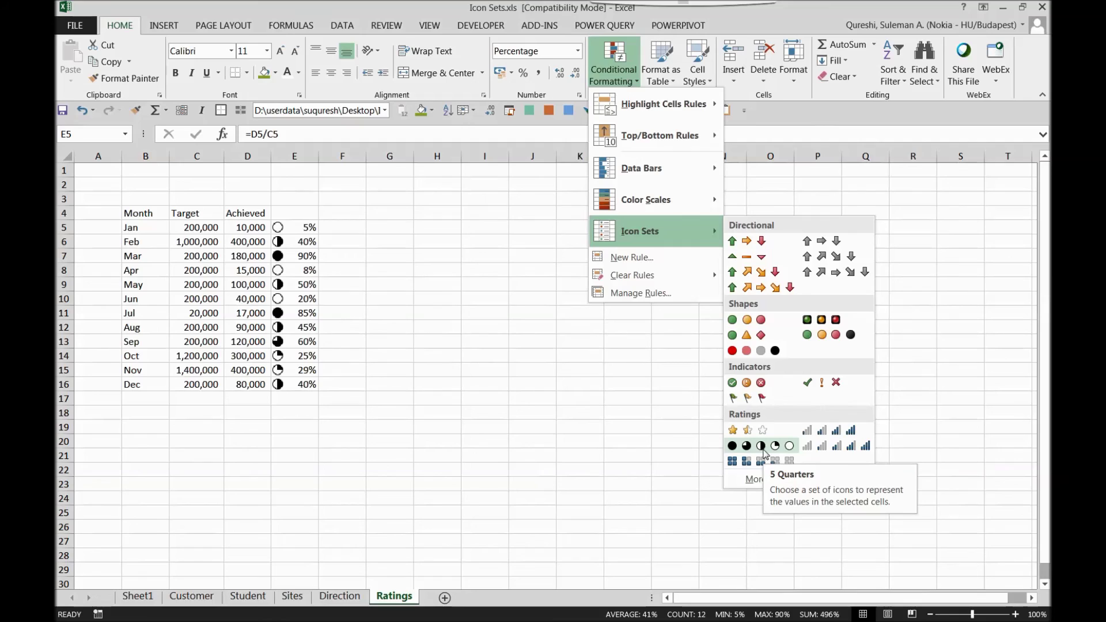
click(762, 448)
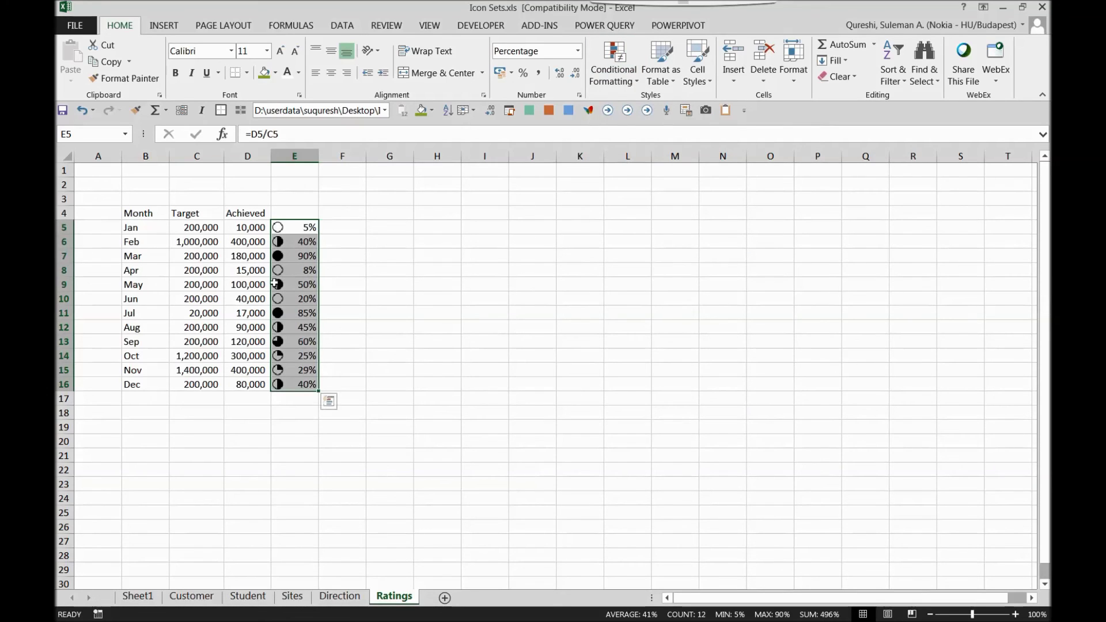
click(375, 378)
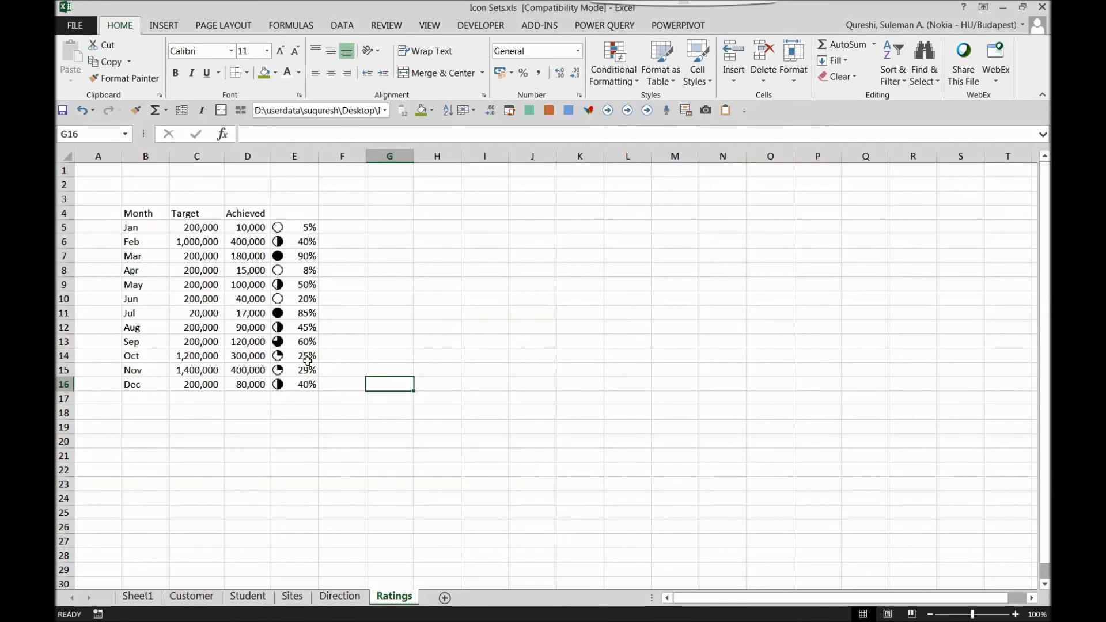
- Check the October, September, August and July percentages and their icons, then reselect E5:E16
click(276, 355)
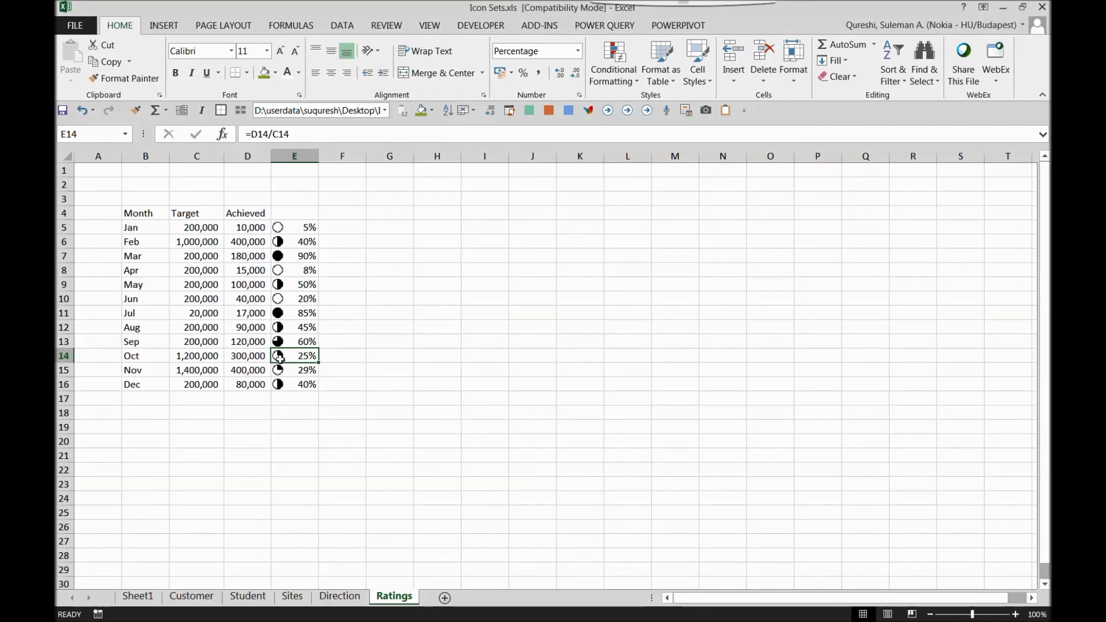
click(288, 343)
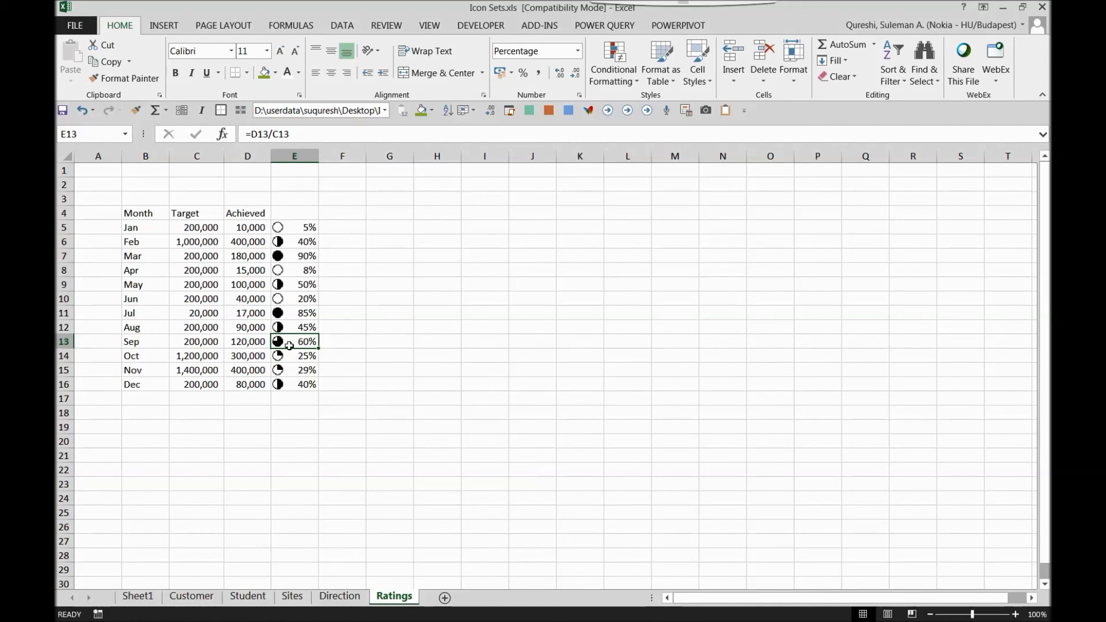
click(279, 328)
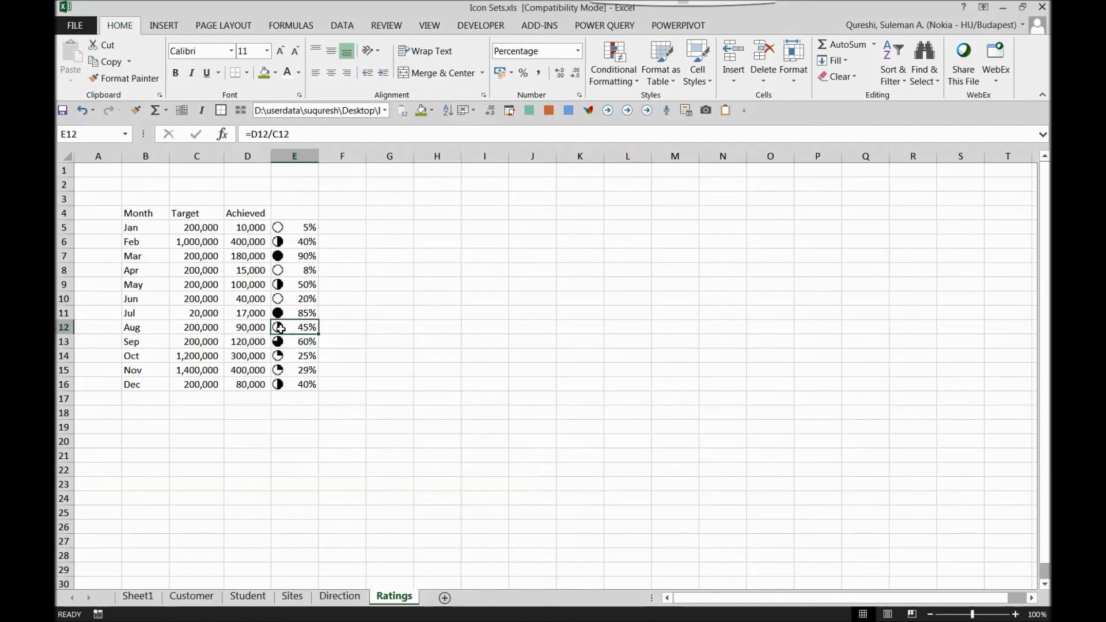
click(281, 314)
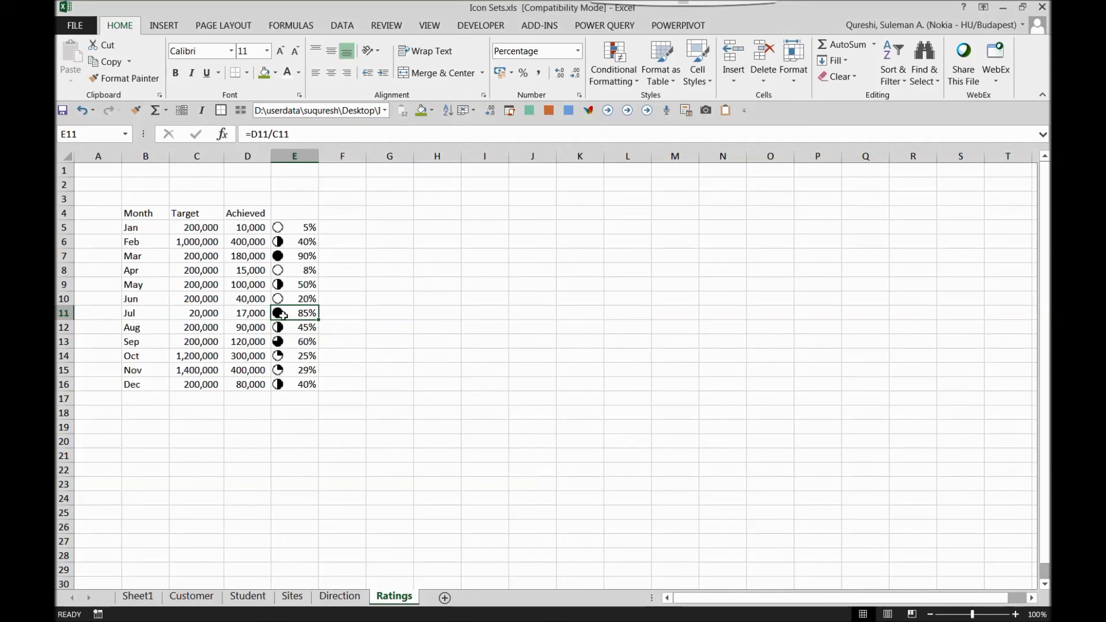
drag(297, 230, 298, 386)
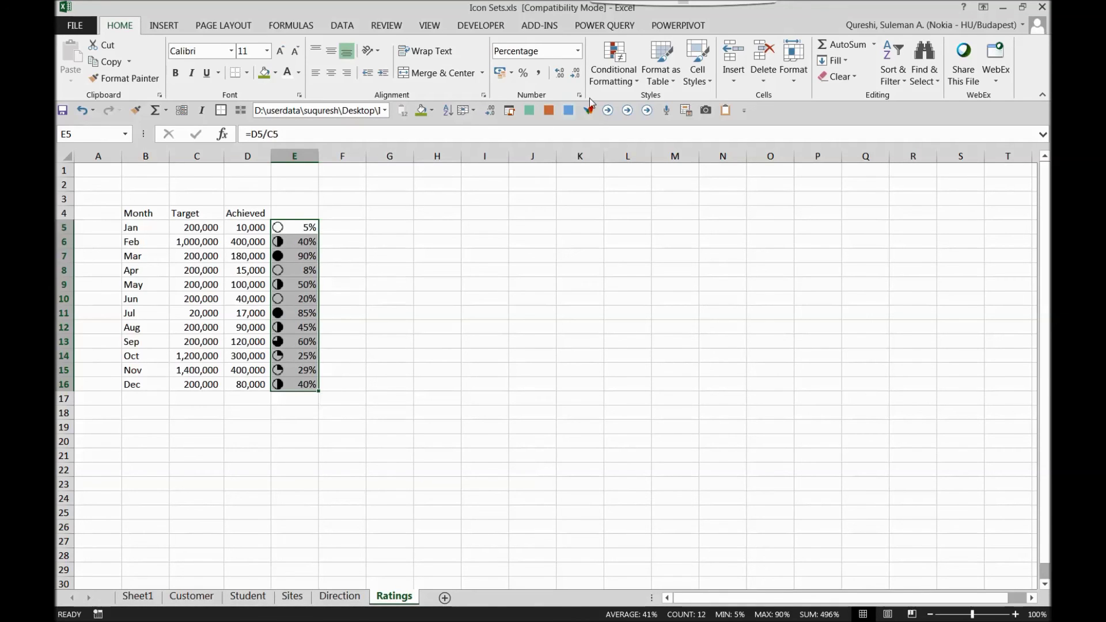
- Reapply 5 Quarters icons to E5:E16, reselect the range and reopen the Icon Sets choices
click(614, 81)
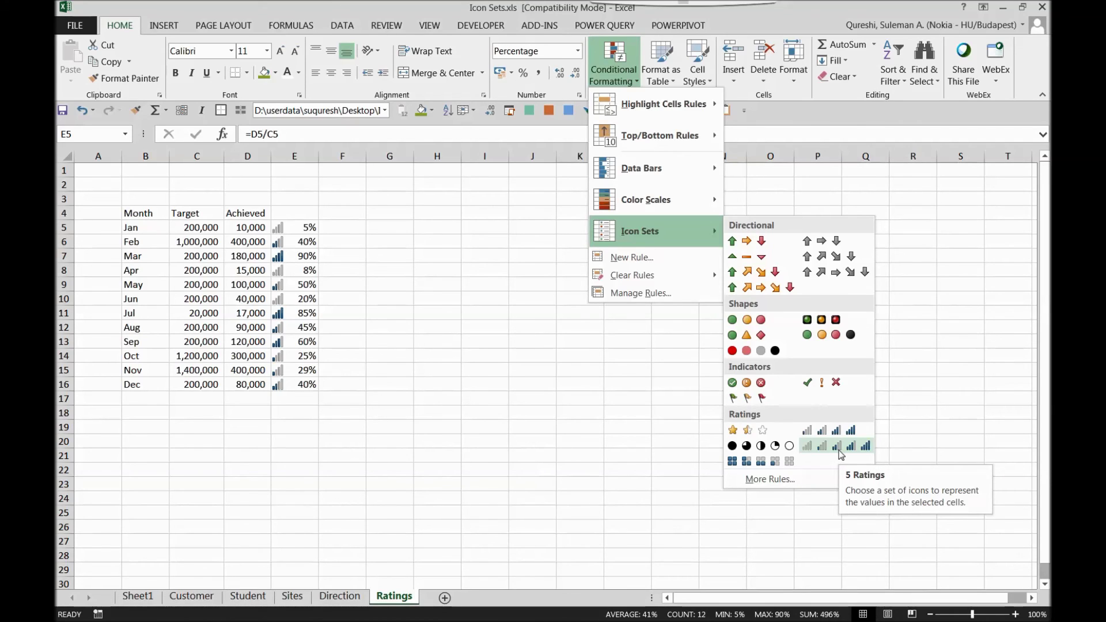
click(777, 447)
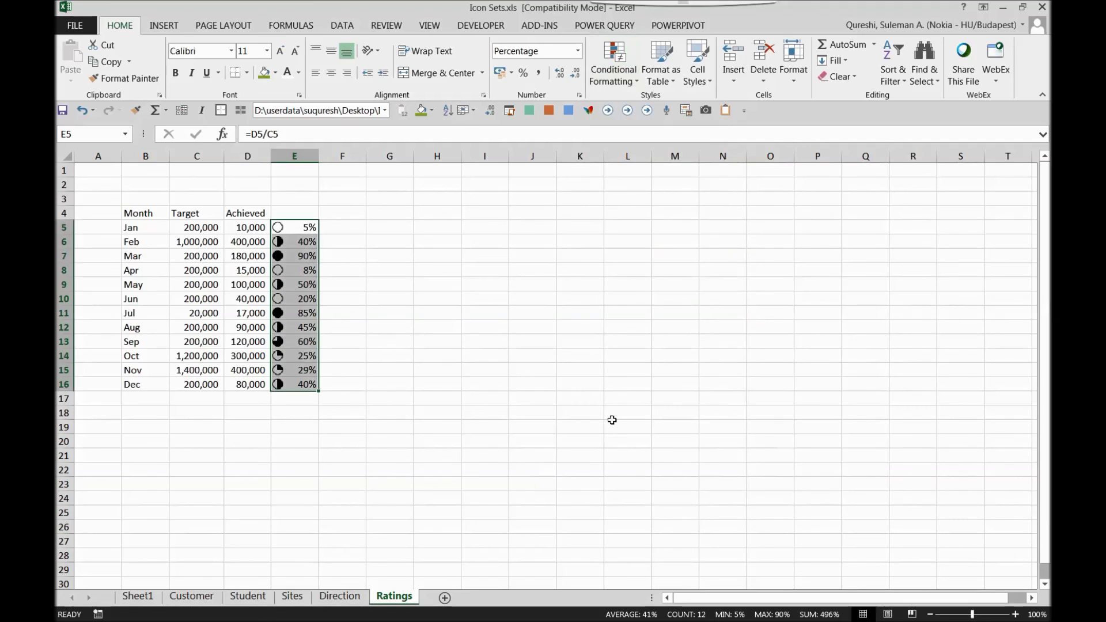
click(358, 215)
drag(294, 226, 294, 391)
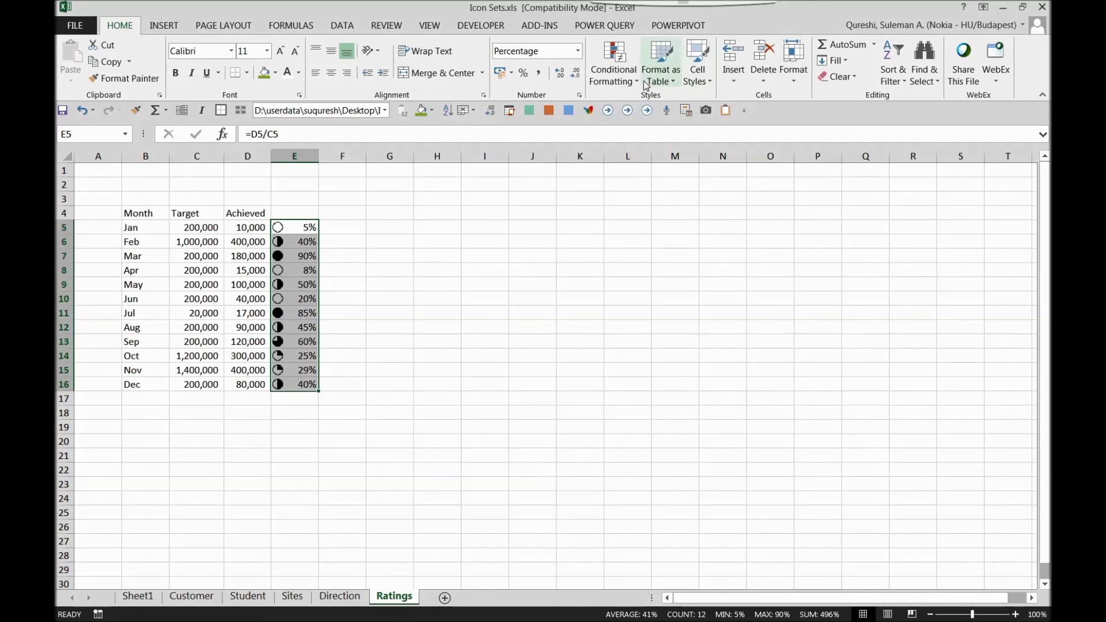
click(614, 69)
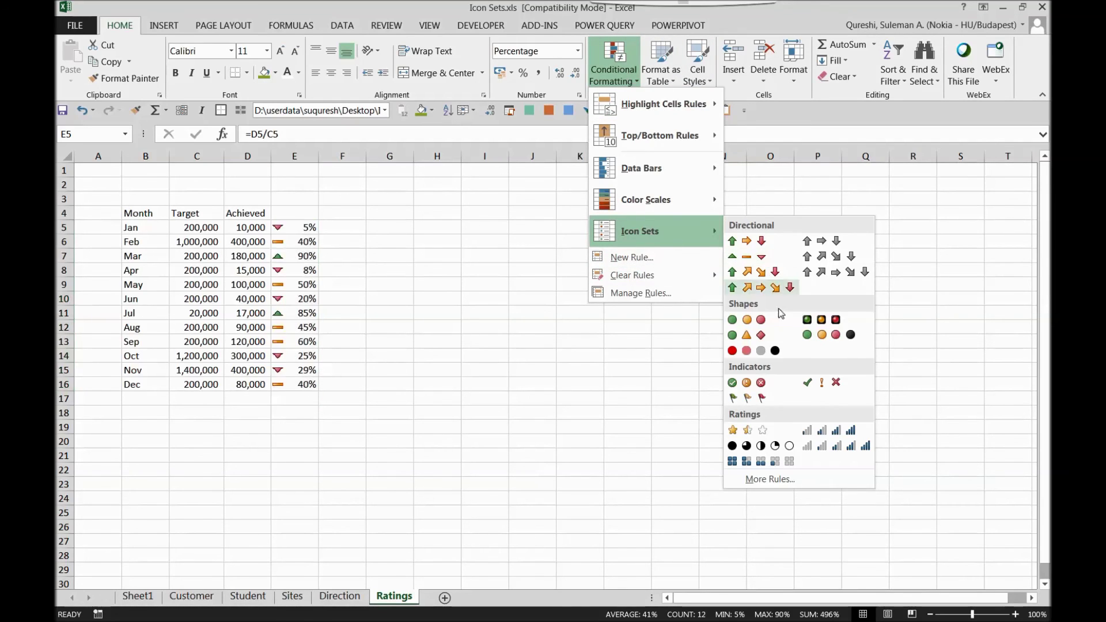